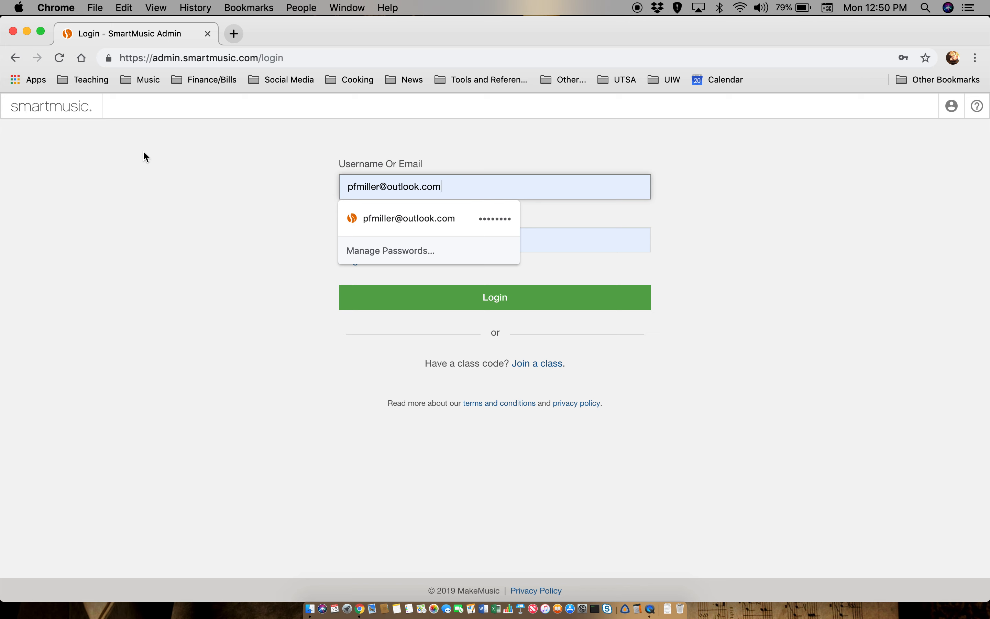
# - Dismiss the login suggestions, autofill the saved teacher username and password, and log in
pyautogui.click(143, 150)
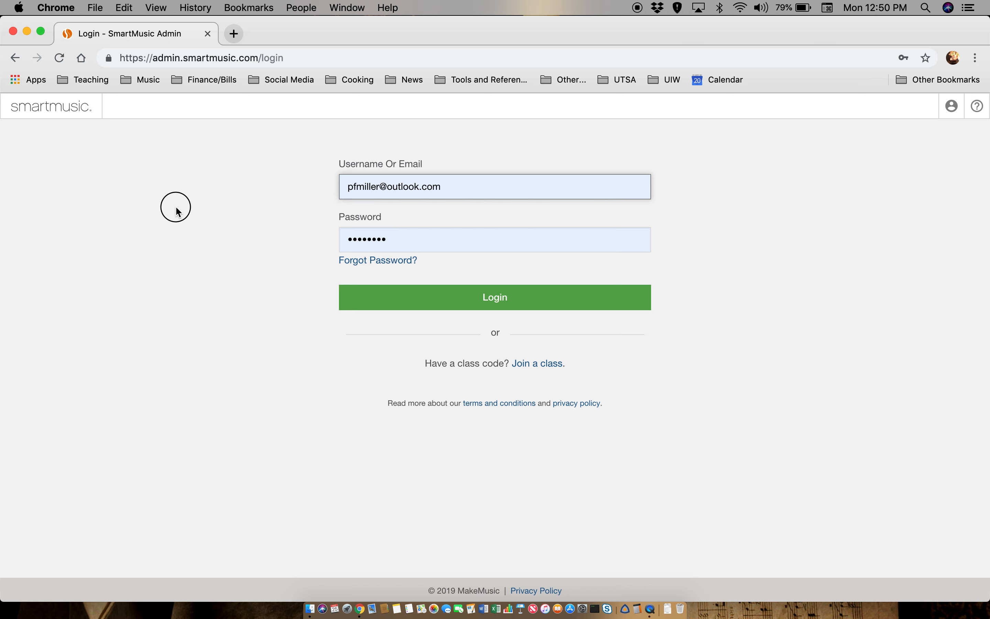
pyautogui.click(448, 184)
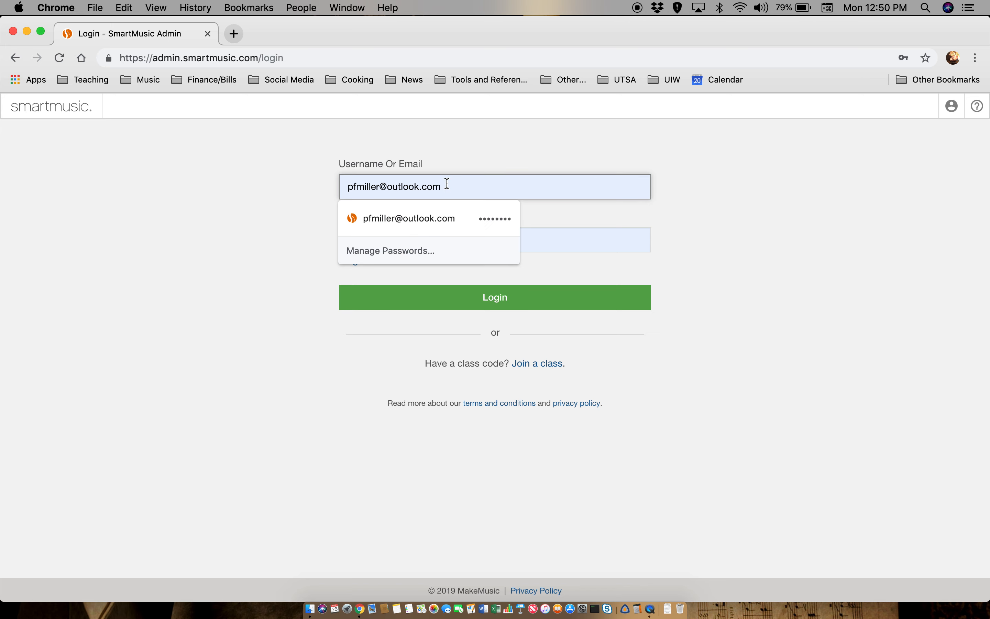
pyautogui.click(613, 237)
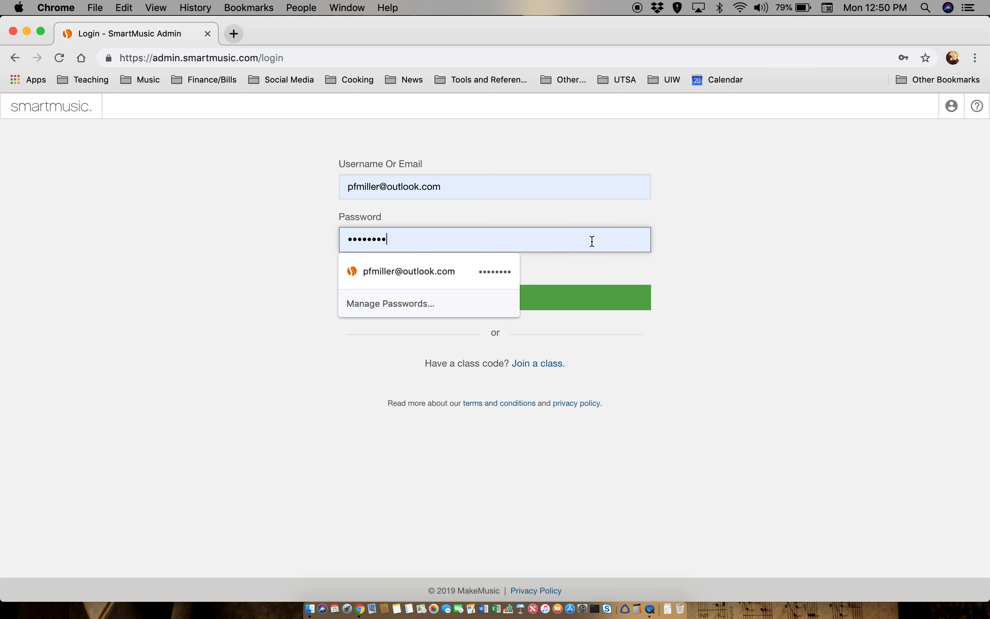
pyautogui.click(732, 250)
pyautogui.click(489, 305)
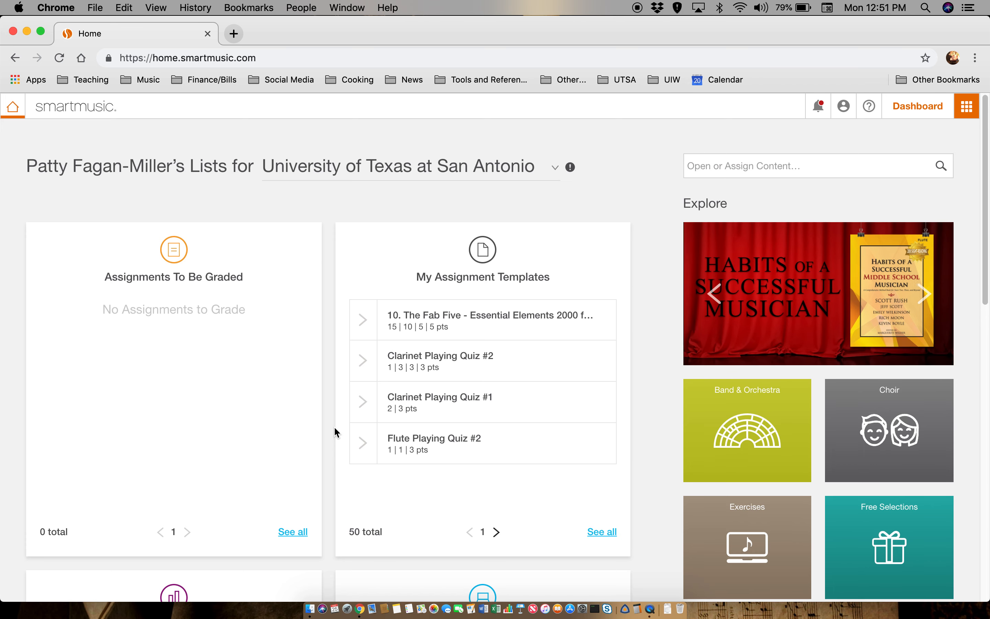
# - Scroll the home dashboard down to the Class & Student Management card
pyautogui.scroll(-5, 334, 426)
pyautogui.scroll(-2, 334, 426)
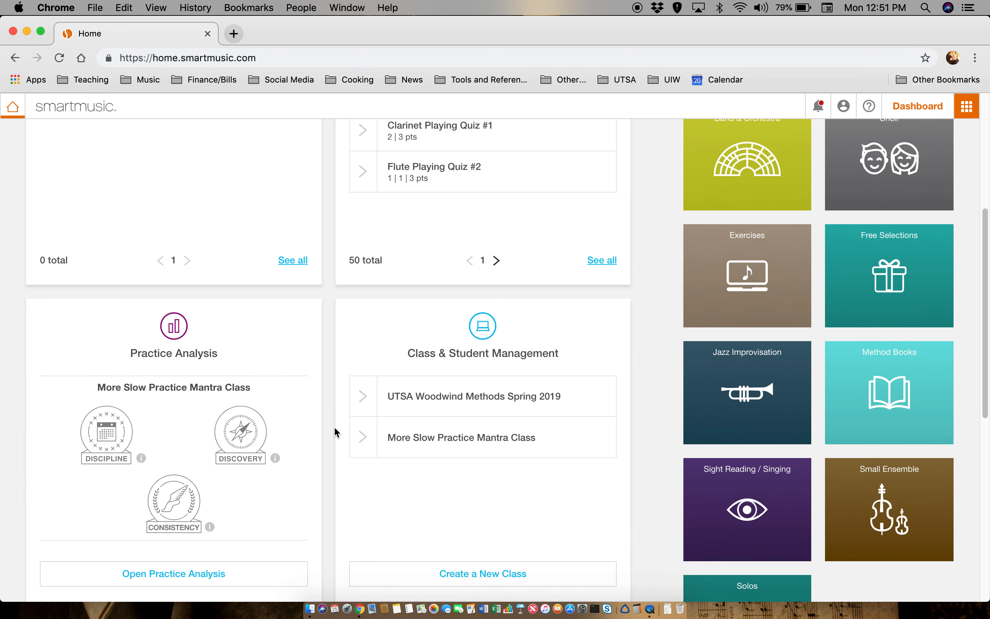
pyautogui.scroll(-3, 335, 426)
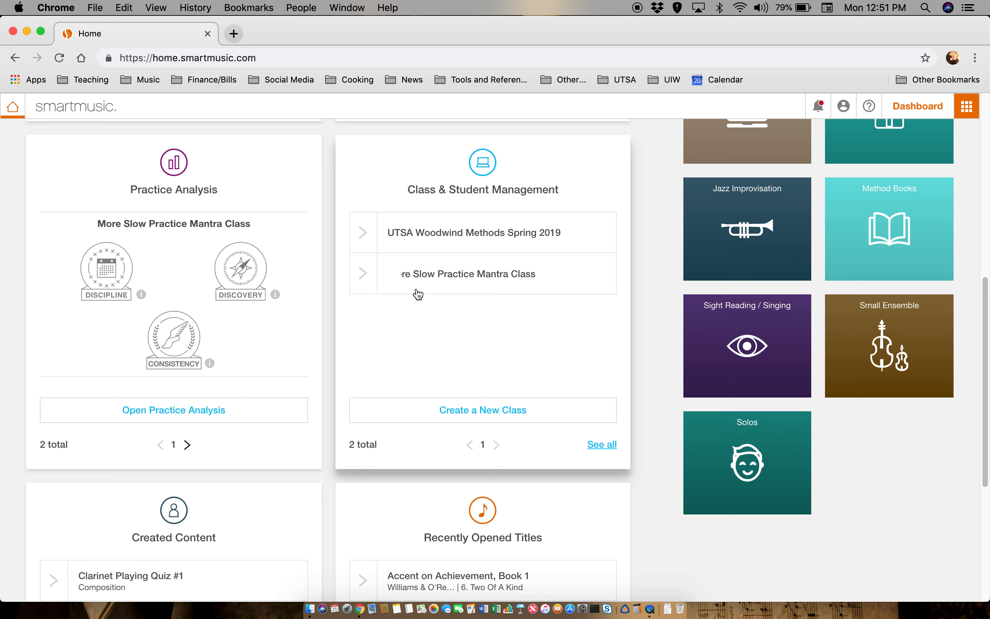
pyautogui.moveTo(420, 280)
pyautogui.click(411, 285)
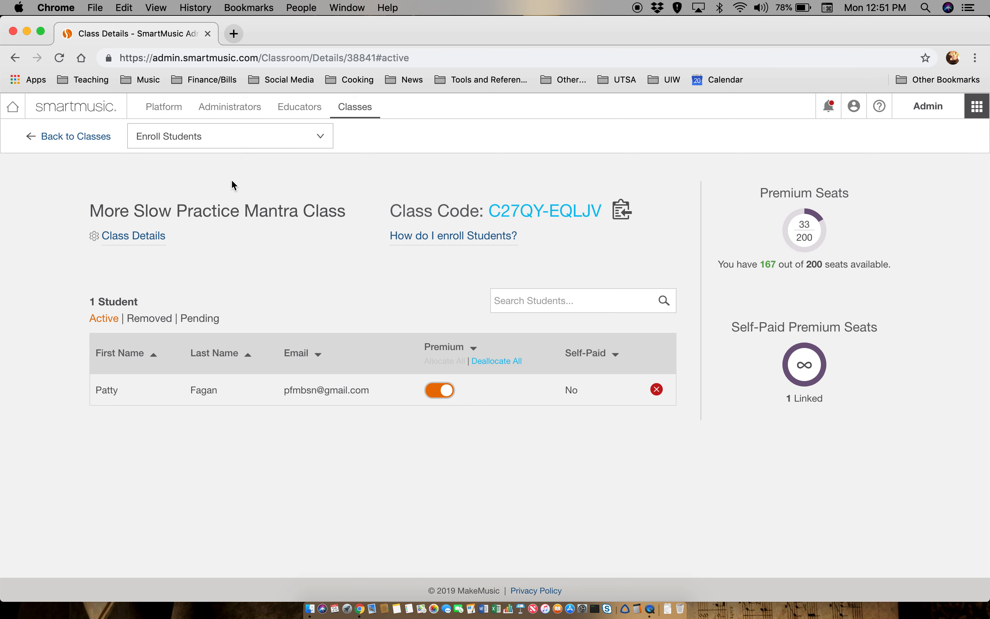
pyautogui.click(63, 137)
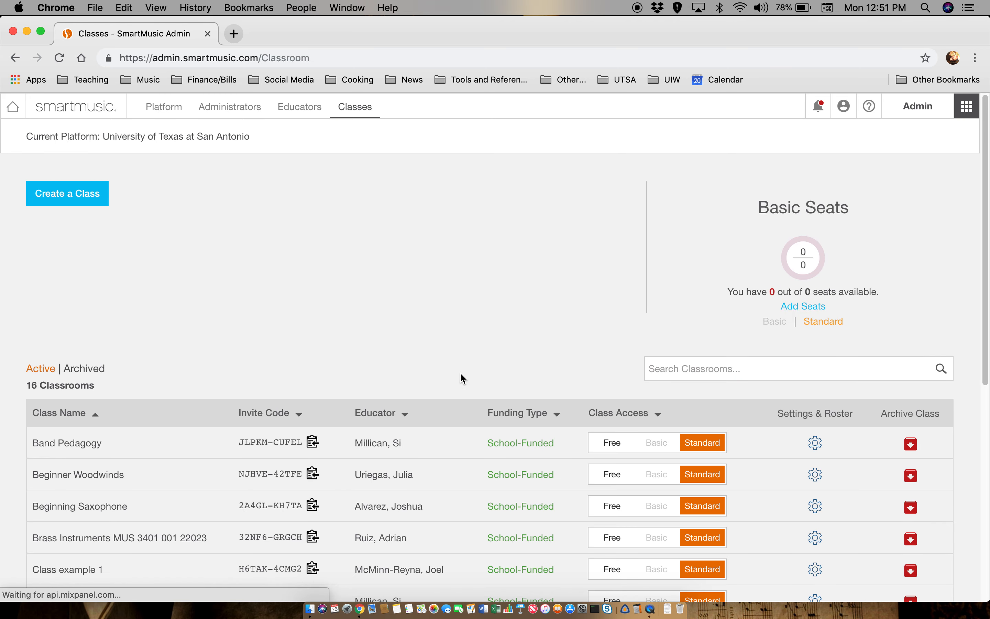
pyautogui.click(44, 110)
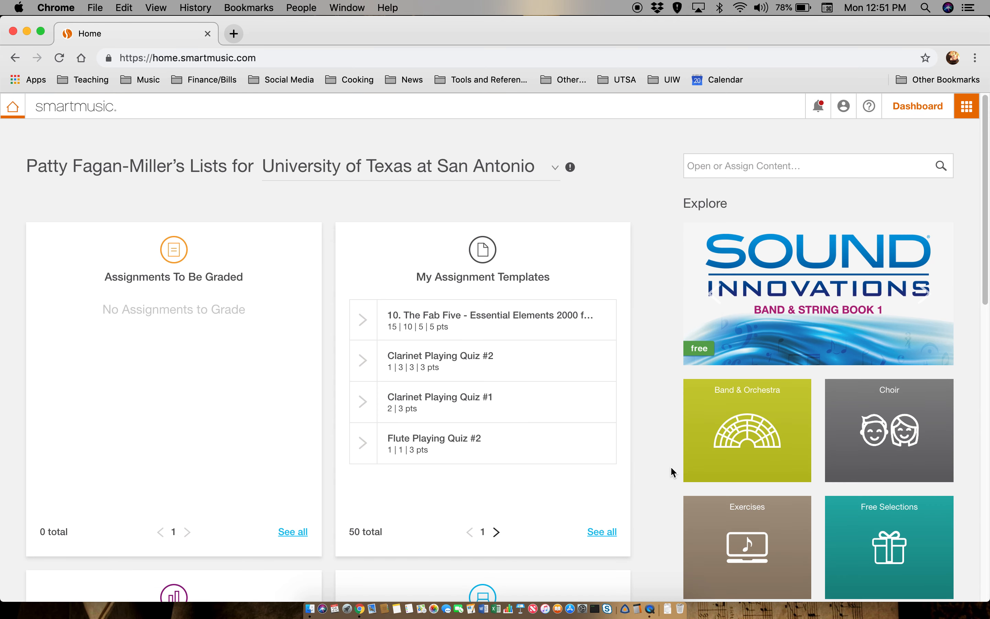
pyautogui.scroll(-5, 671, 468)
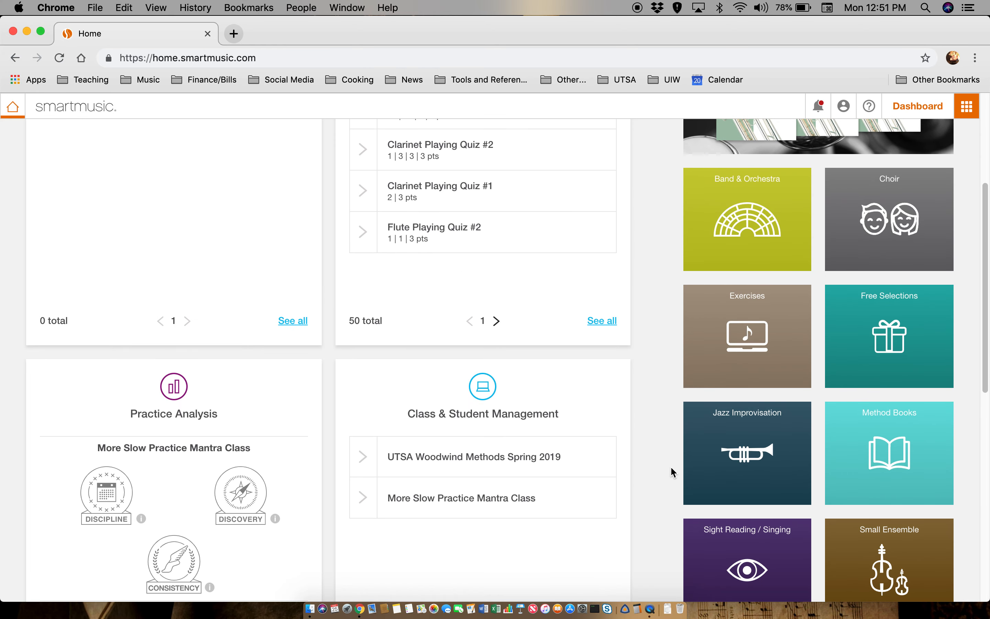
pyautogui.scroll(-4, 671, 466)
pyautogui.scroll(2, 671, 466)
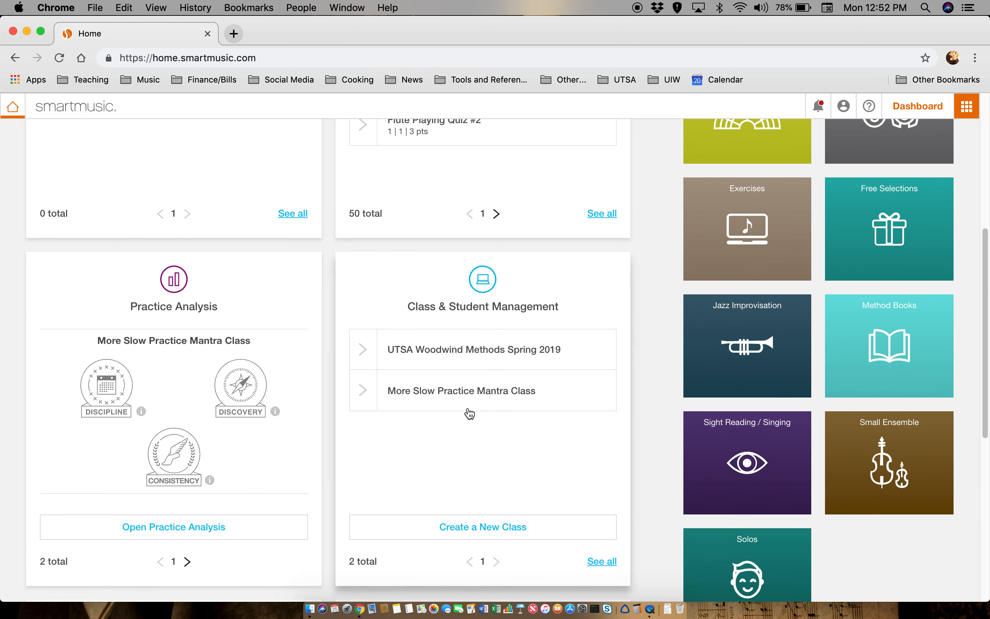
# - Open the class grading scale tools and reselect More Slow Practice Mantra Class
pyautogui.click(467, 390)
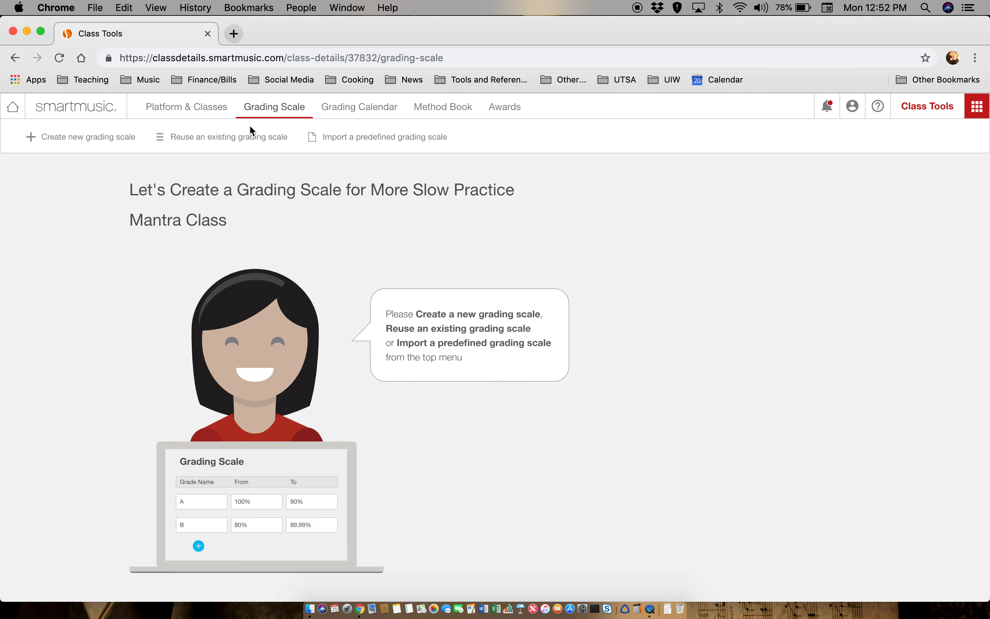
pyautogui.click(89, 140)
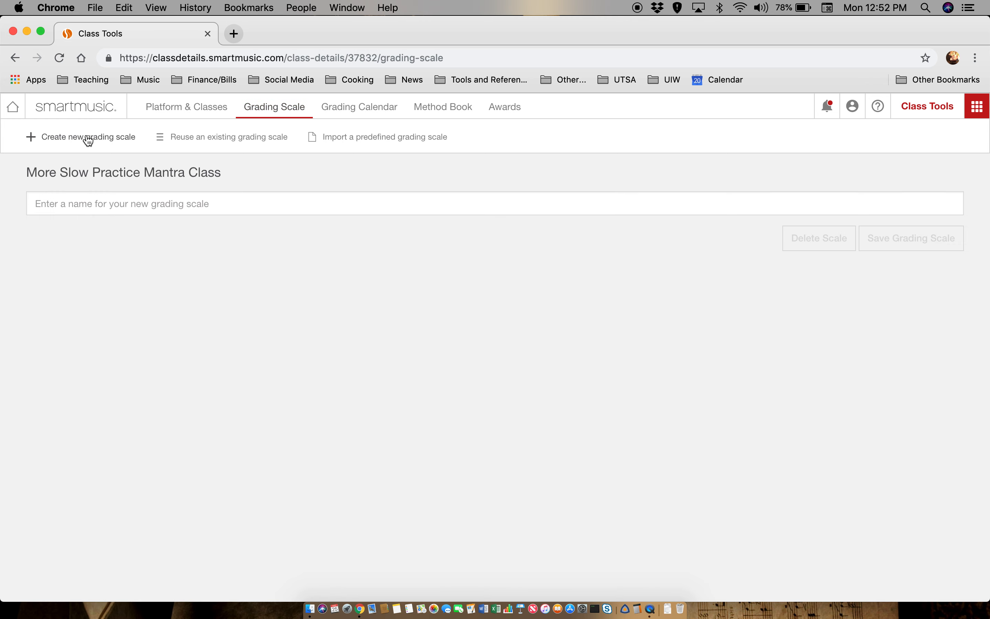
pyautogui.click(125, 202)
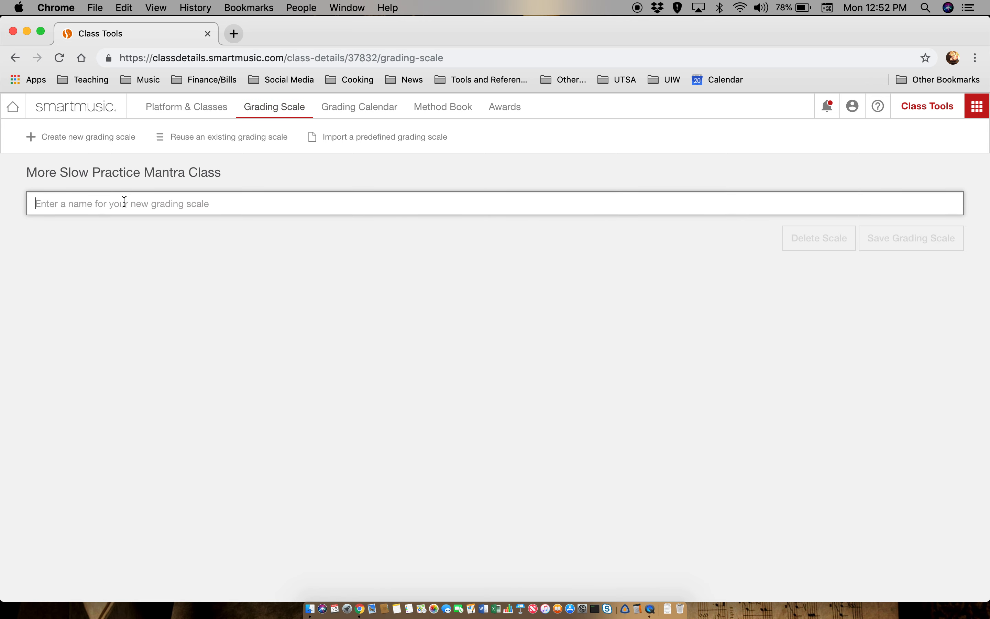
pyautogui.click(189, 110)
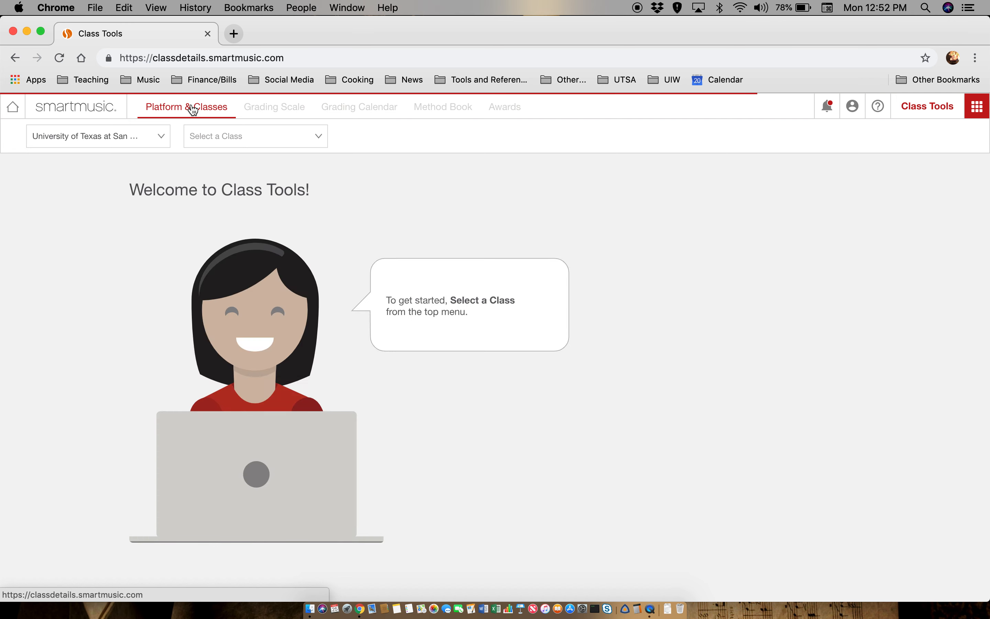
pyautogui.click(258, 146)
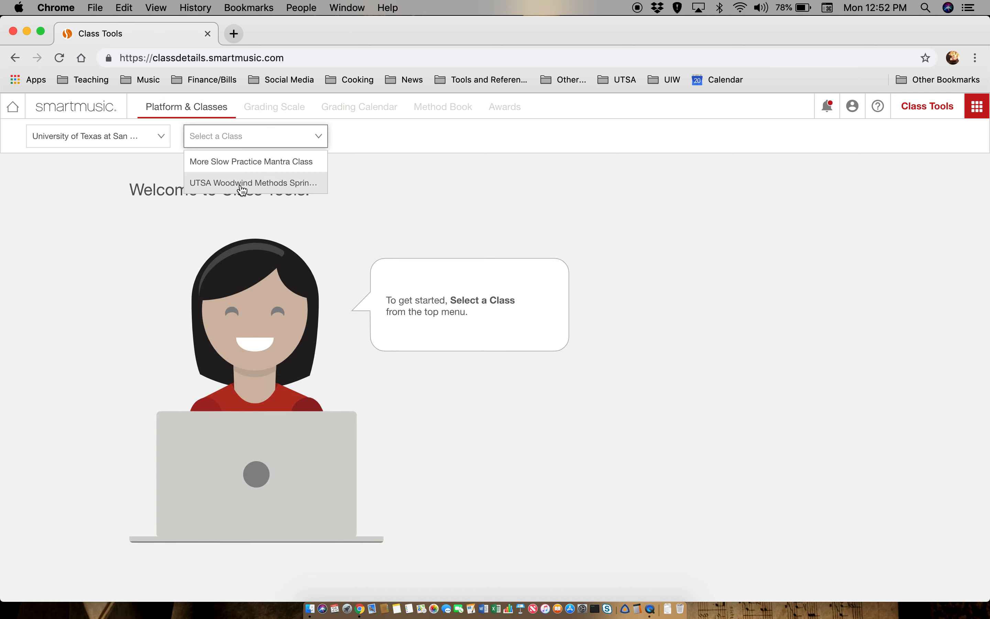
pyautogui.click(249, 162)
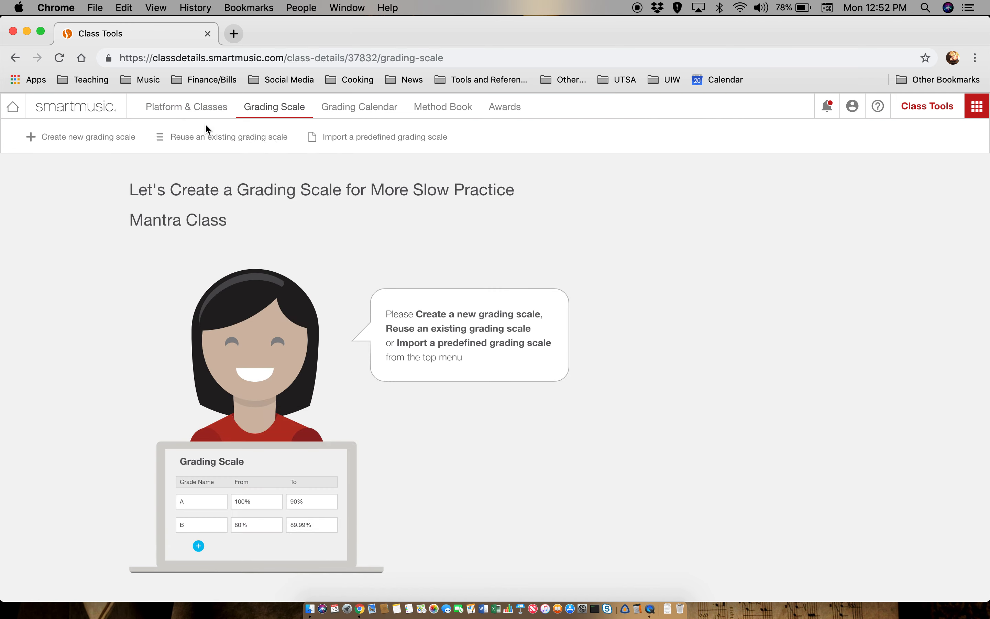
# - Start a new grading scale by reusing the existing +/- (Test) scale
pyautogui.click(43, 136)
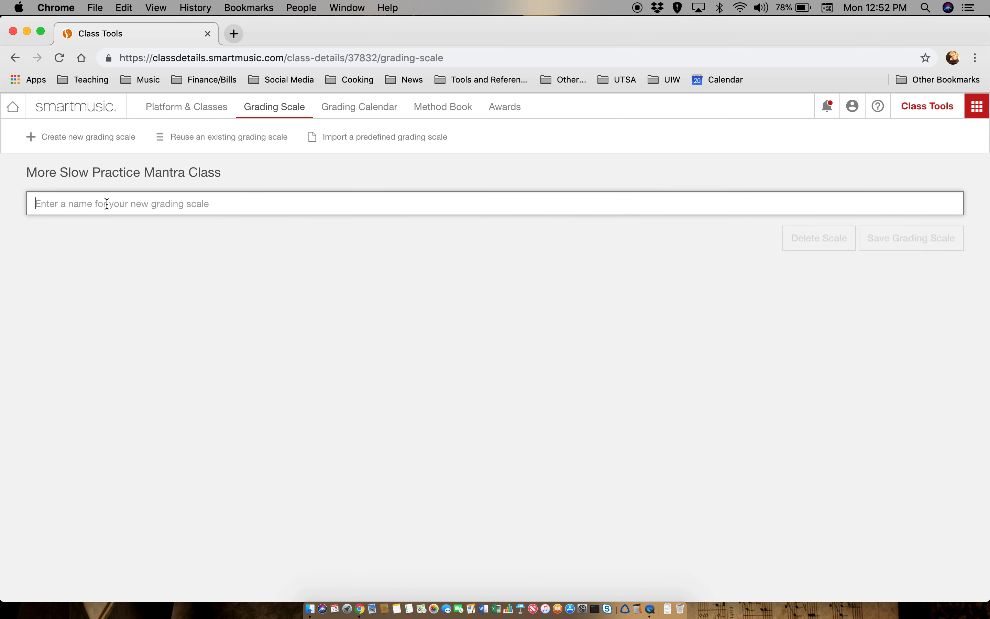
pyautogui.click(225, 138)
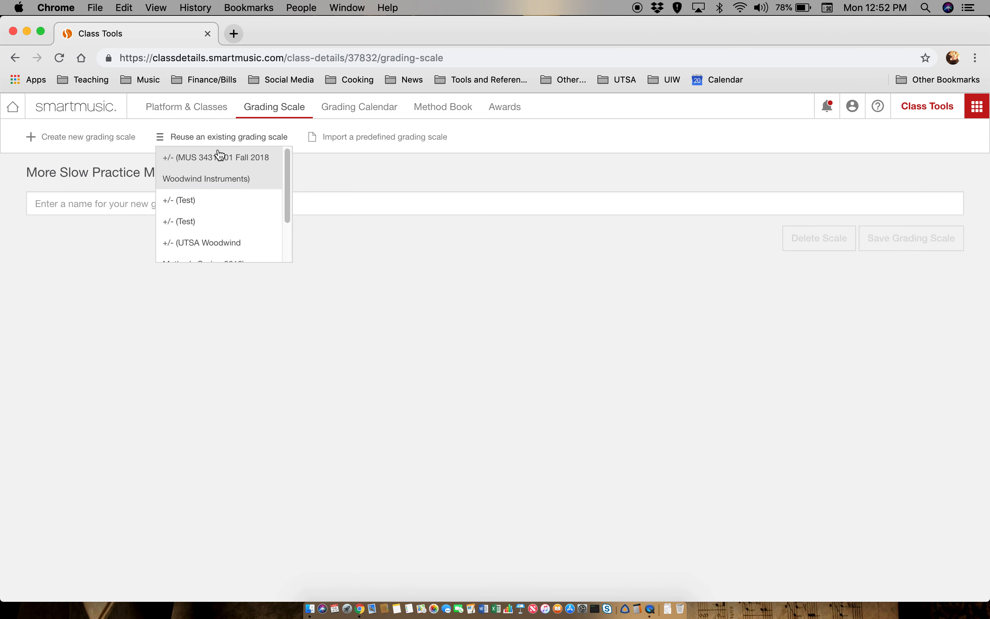
pyautogui.scroll(-3, 244, 175)
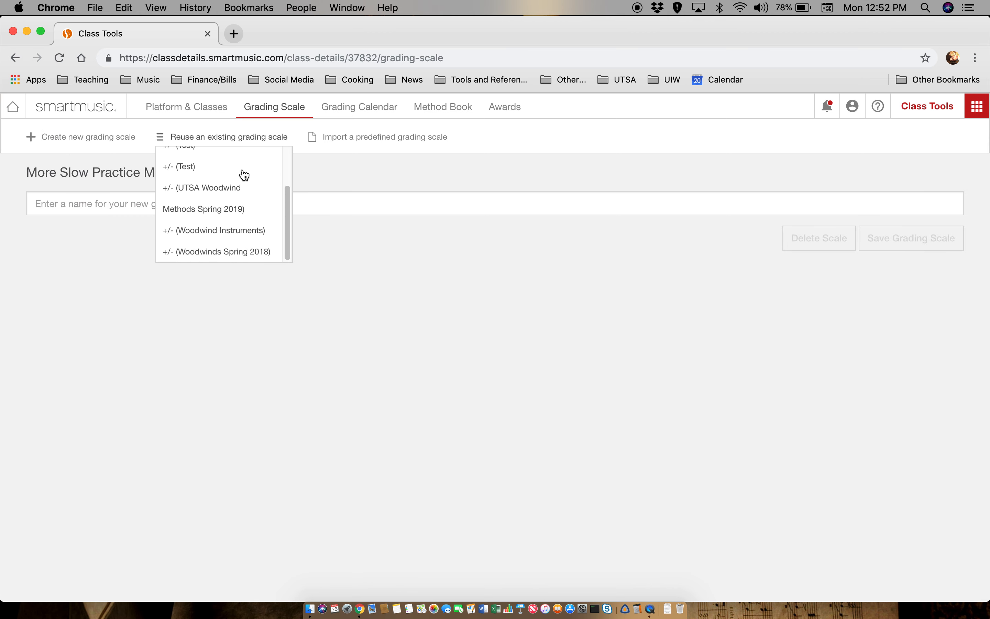
pyautogui.click(219, 167)
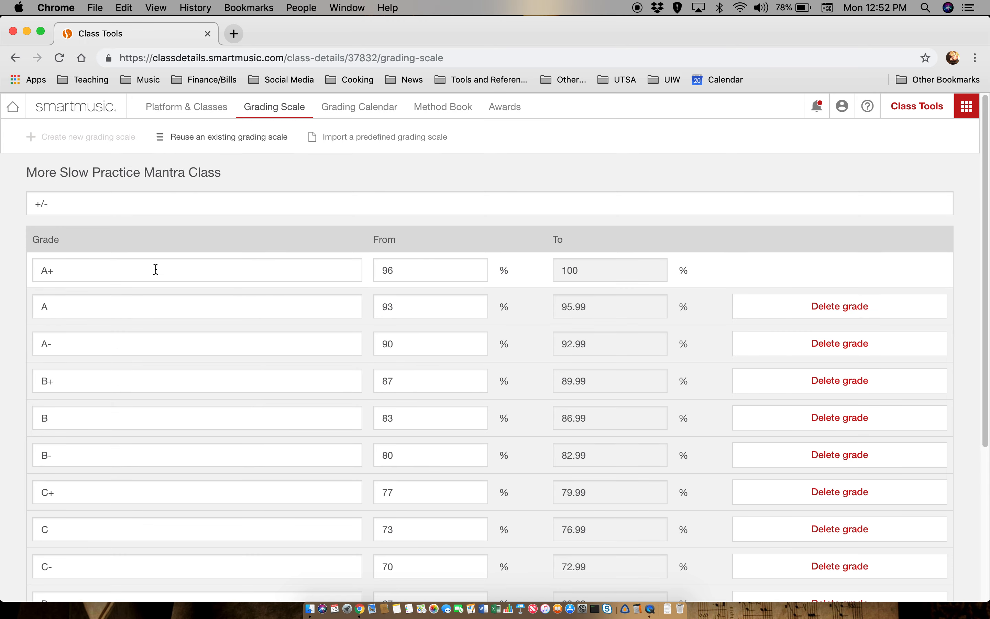
# - Review the scale from A+ at 96% down to F, then save it
pyautogui.scroll(-2, 155, 270)
pyautogui.click(387, 216)
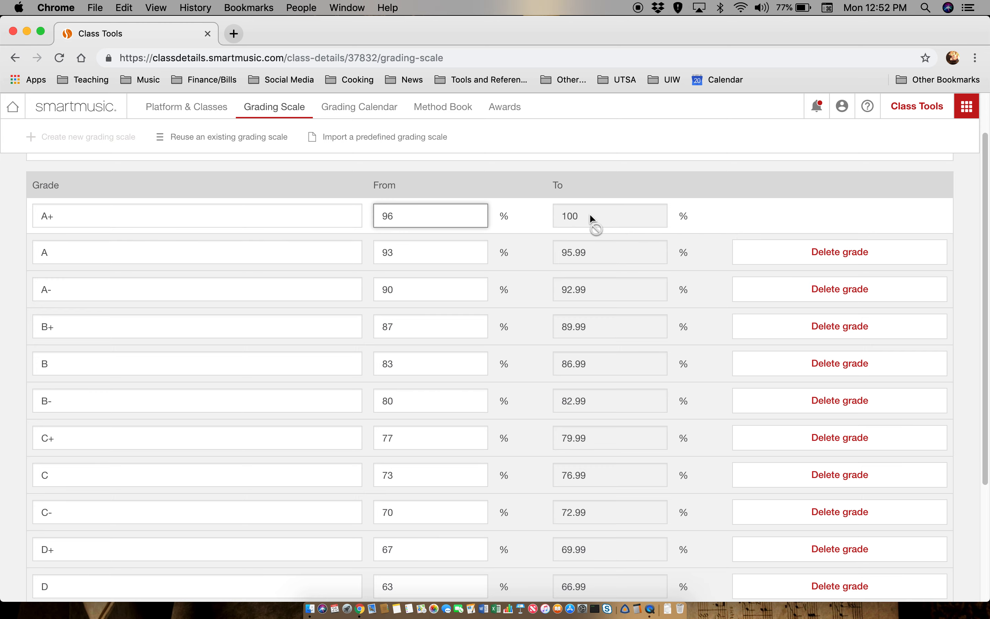
pyautogui.scroll(-5, 106, 257)
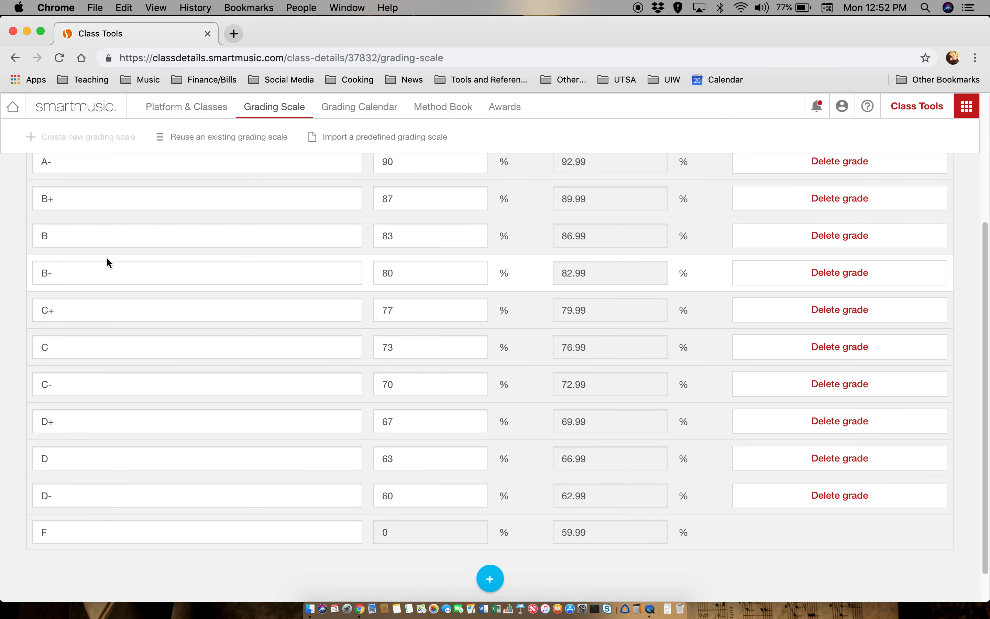
pyautogui.scroll(-1, 107, 260)
pyautogui.click(211, 499)
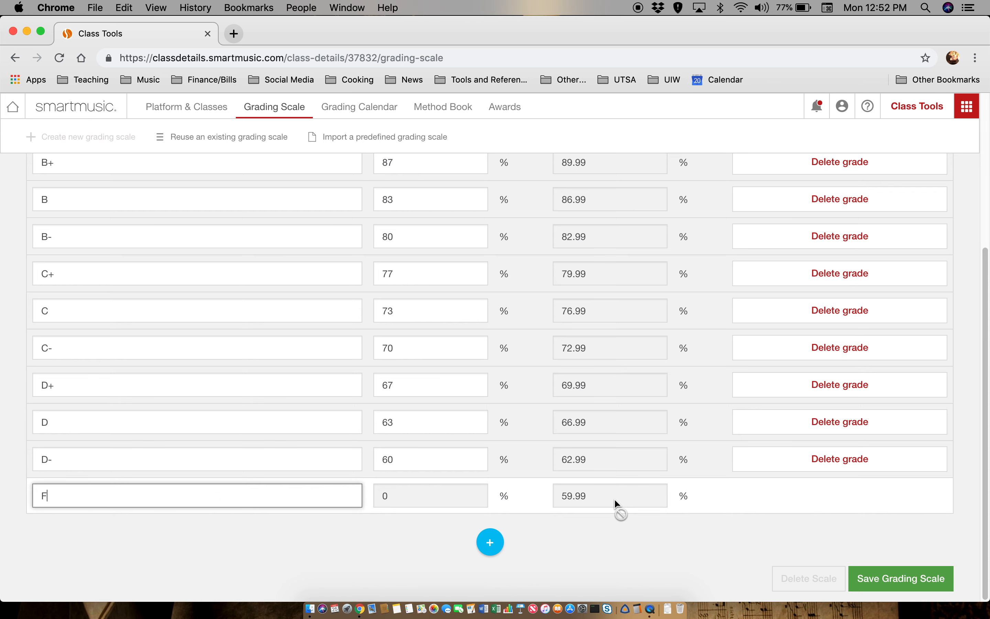
pyautogui.moveTo(614, 498)
pyautogui.scroll(5, 614, 499)
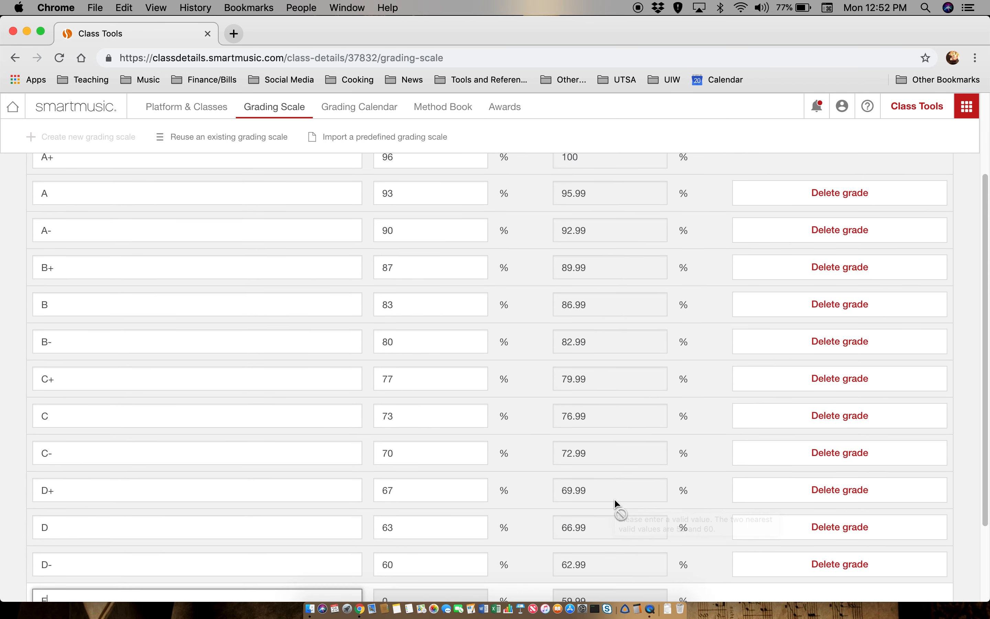
pyautogui.scroll(-5, 614, 499)
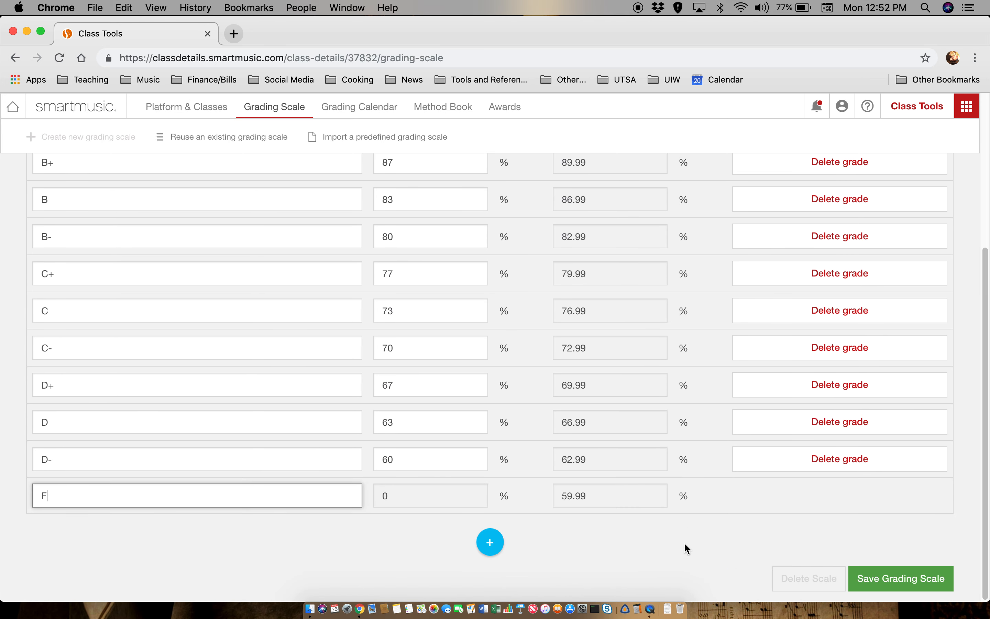
pyautogui.click(859, 578)
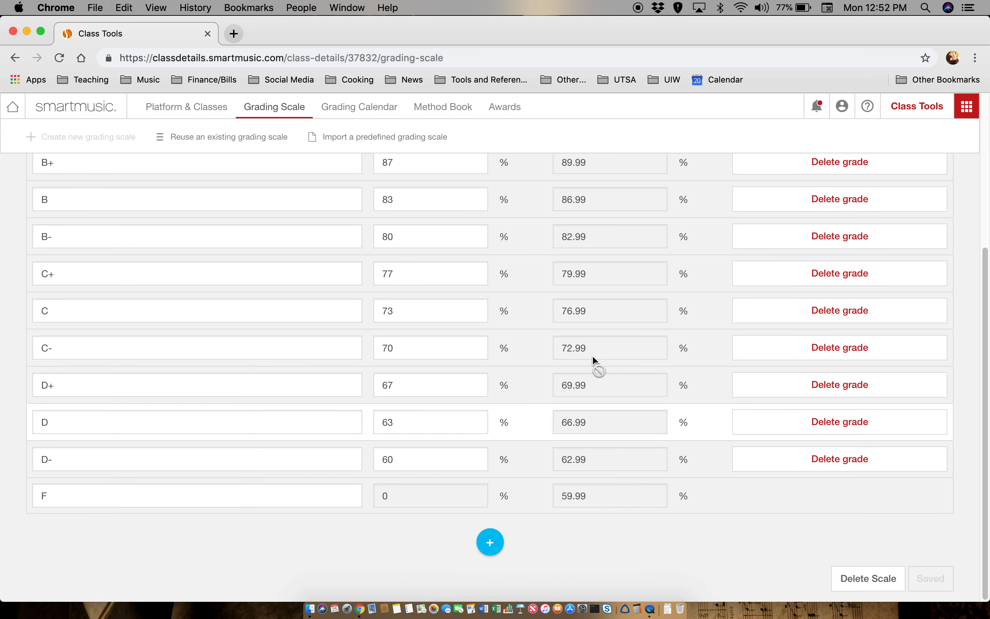
pyautogui.scroll(5, 364, 109)
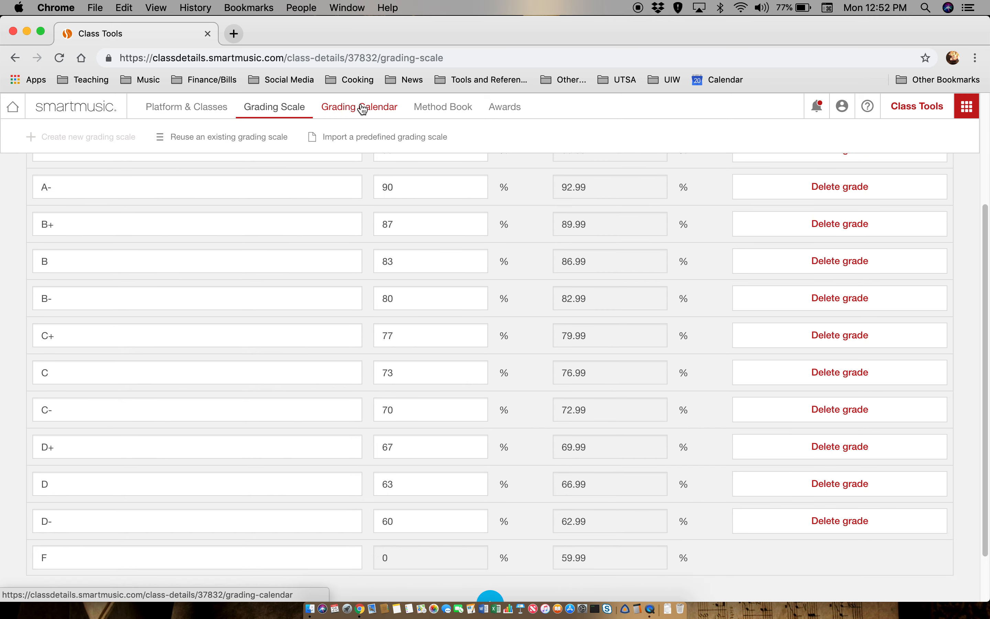
# - Confirm the Spring 2019 calendar dates 2019/03/25 to 2019/05/22 and save the grading calendar
pyautogui.click(368, 111)
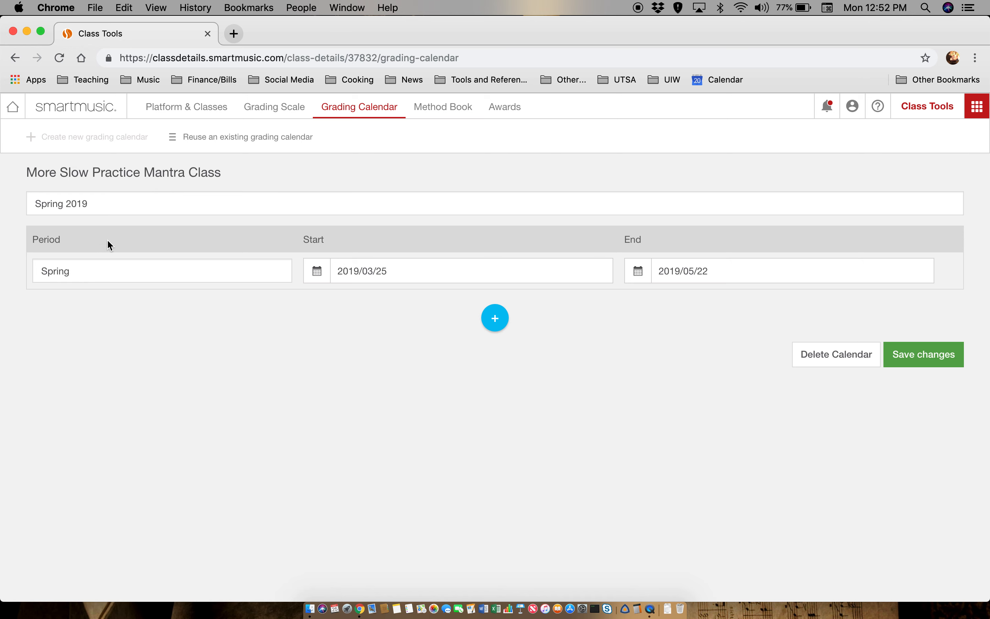
pyautogui.click(82, 266)
pyautogui.click(404, 270)
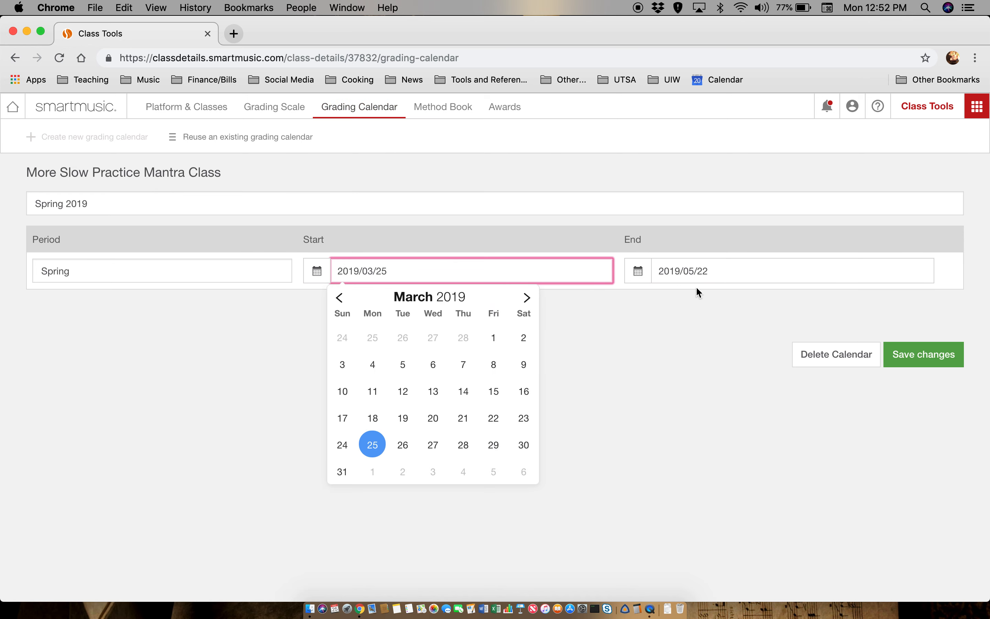
pyautogui.click(729, 271)
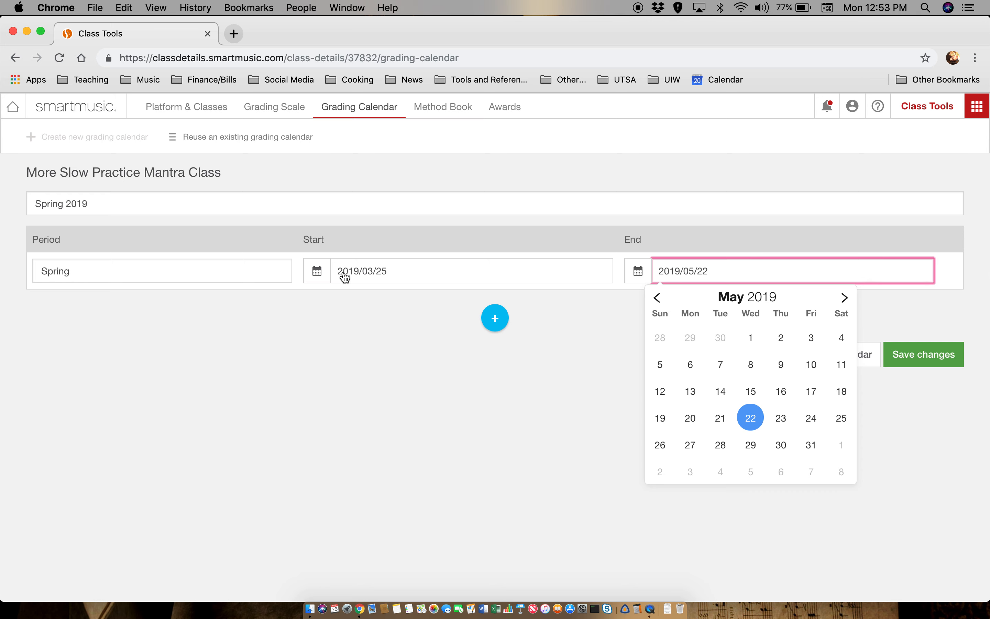
pyautogui.click(594, 203)
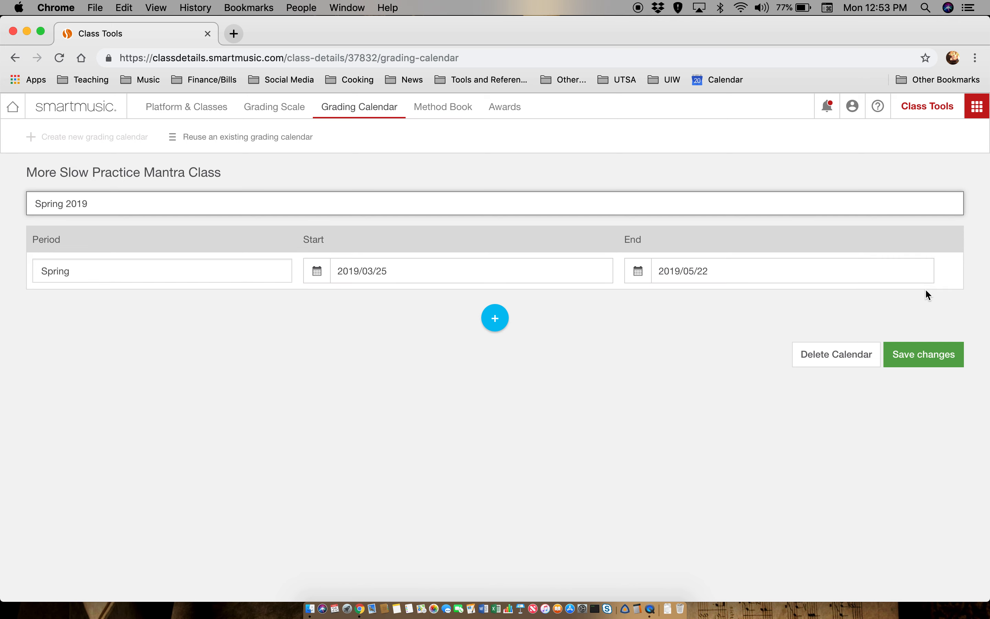
pyautogui.click(927, 352)
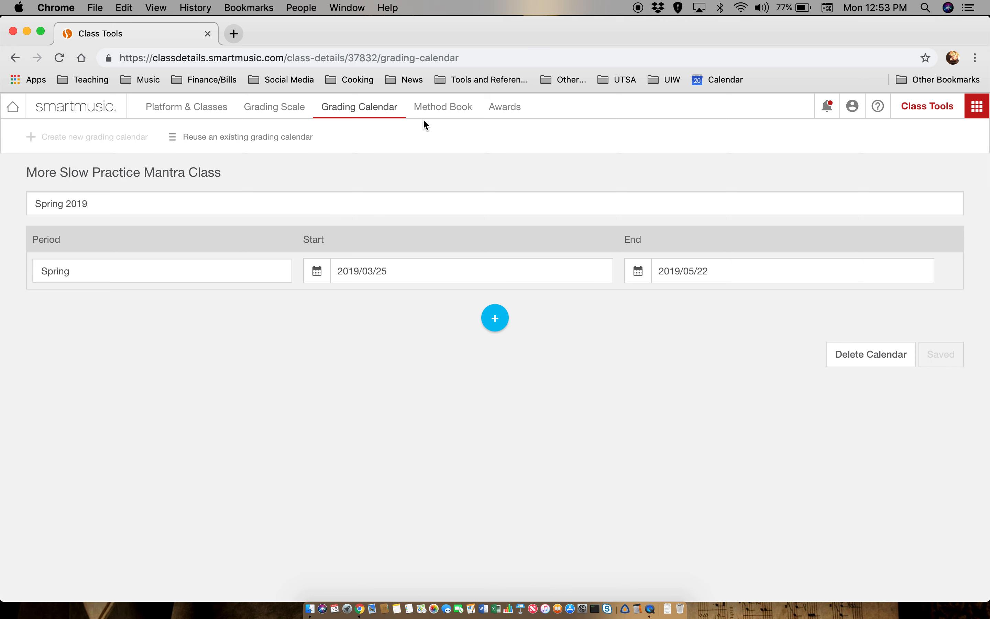
pyautogui.click(444, 109)
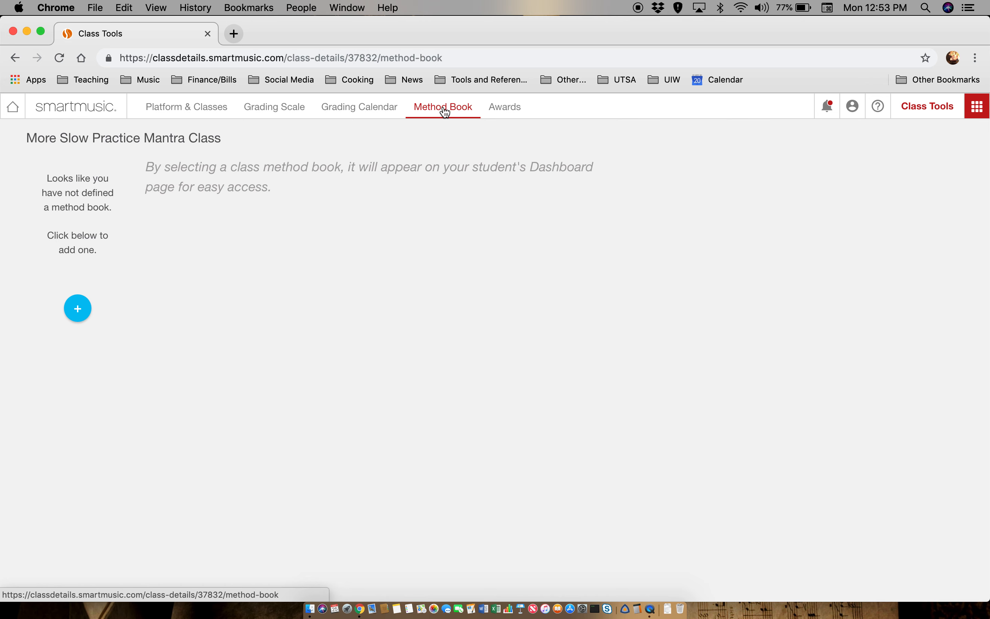
# - Search 'Essenti' and save Essential Elements 2000 for Band Book 1 as the class method book
pyautogui.click(78, 320)
pyautogui.click(227, 166)
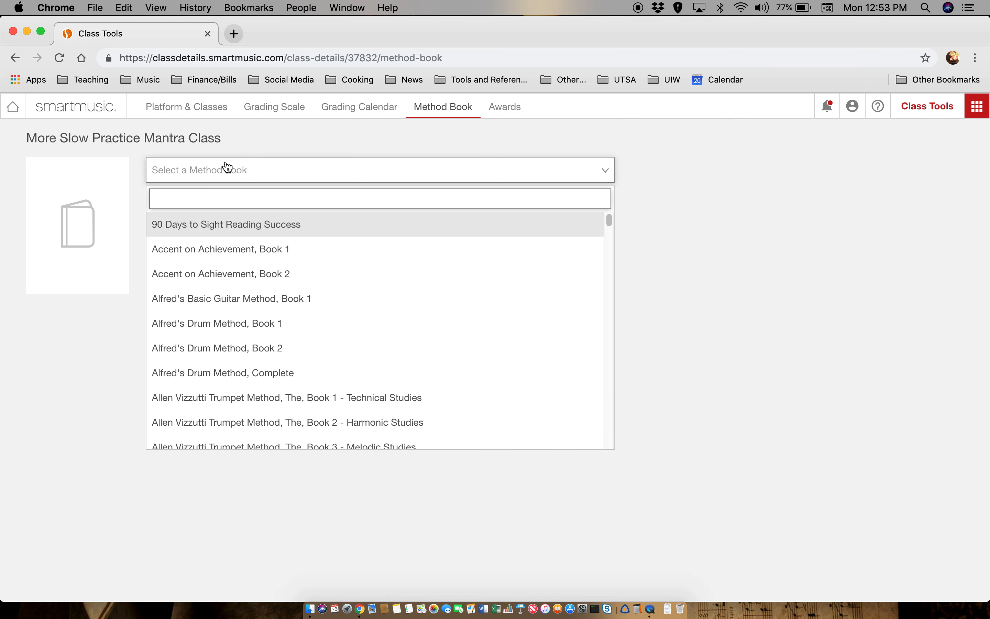
pyautogui.write('Essenti')
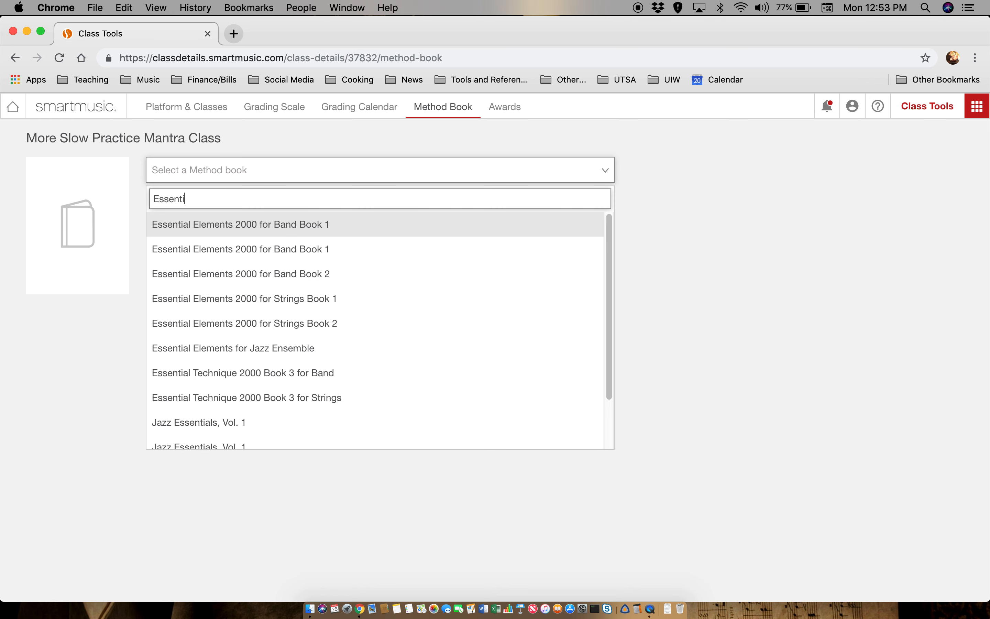
pyautogui.click(262, 226)
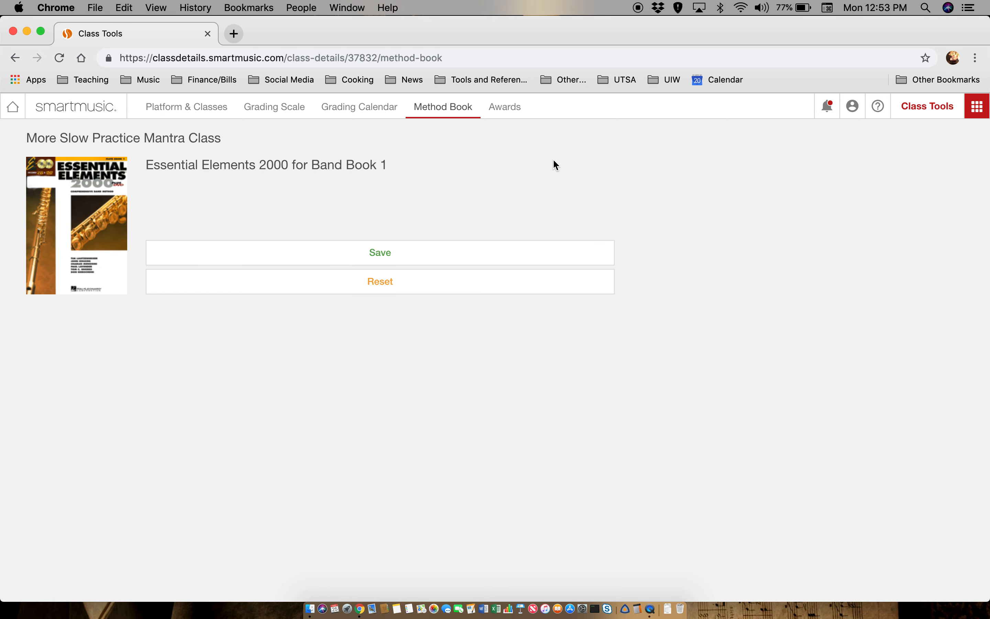
pyautogui.click(363, 257)
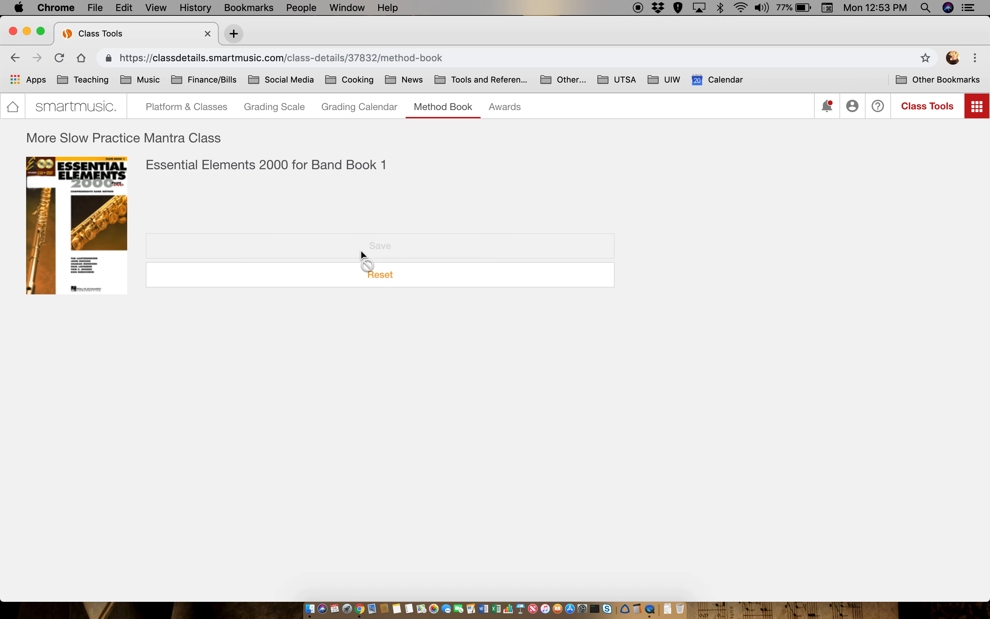
pyautogui.click(514, 113)
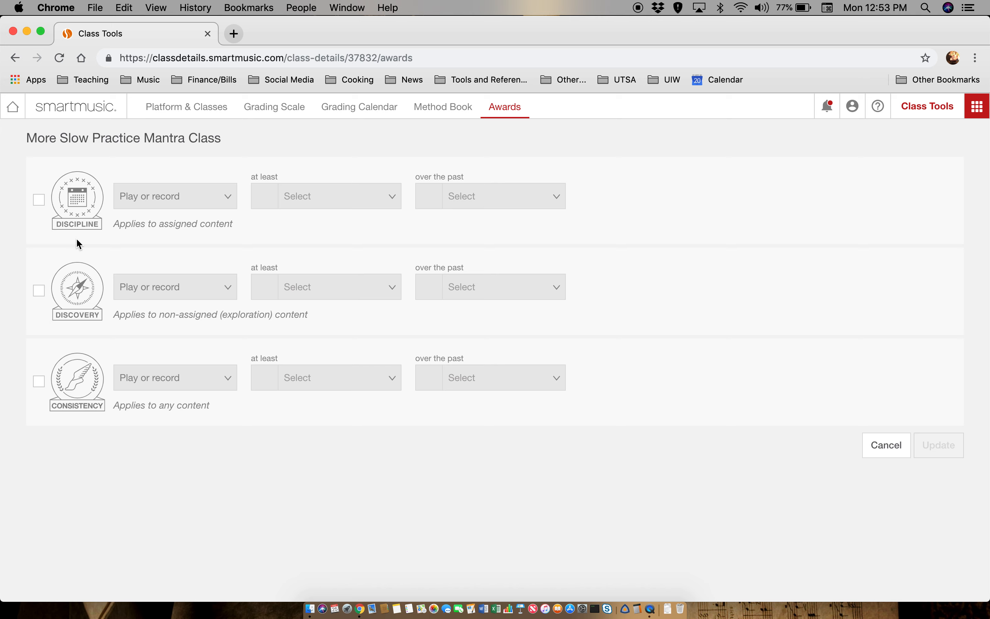
# - Enable the Discipline award for play or record, at least 2 Time(s)
pyautogui.click(38, 200)
pyautogui.click(211, 204)
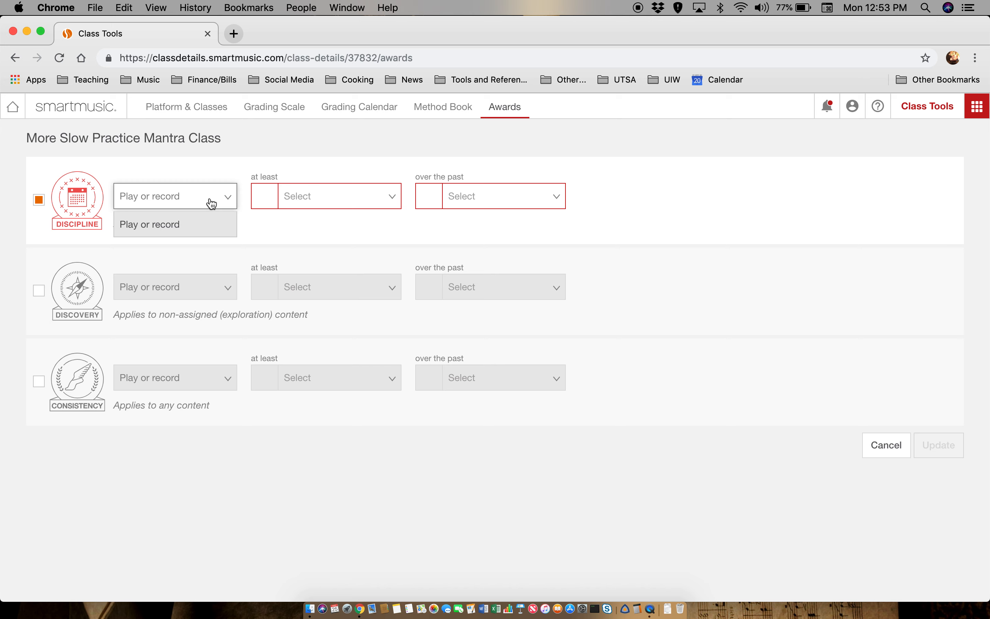
pyautogui.click(212, 203)
pyautogui.click(325, 197)
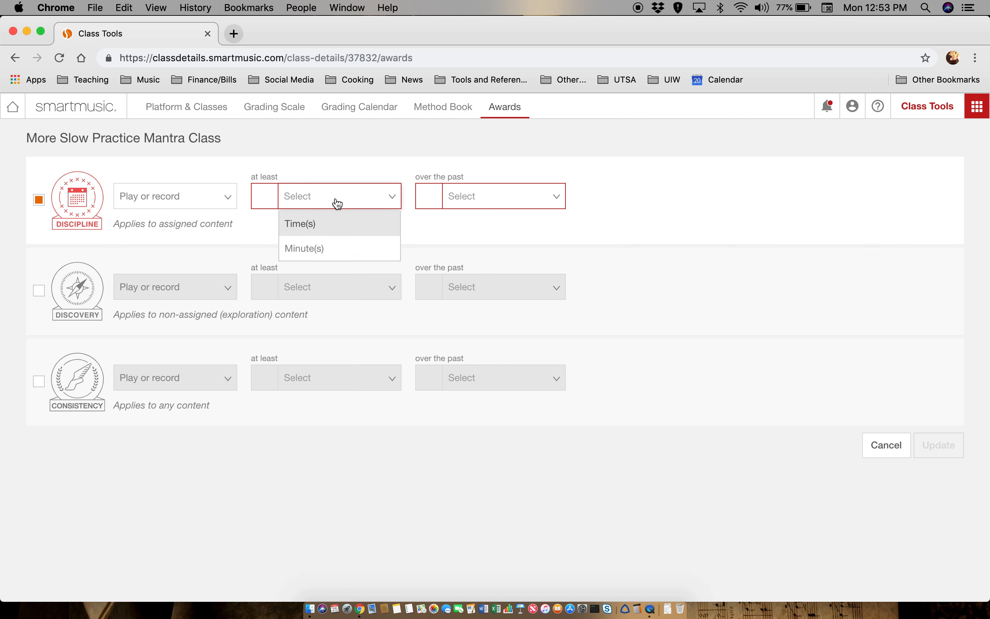
pyautogui.click(265, 200)
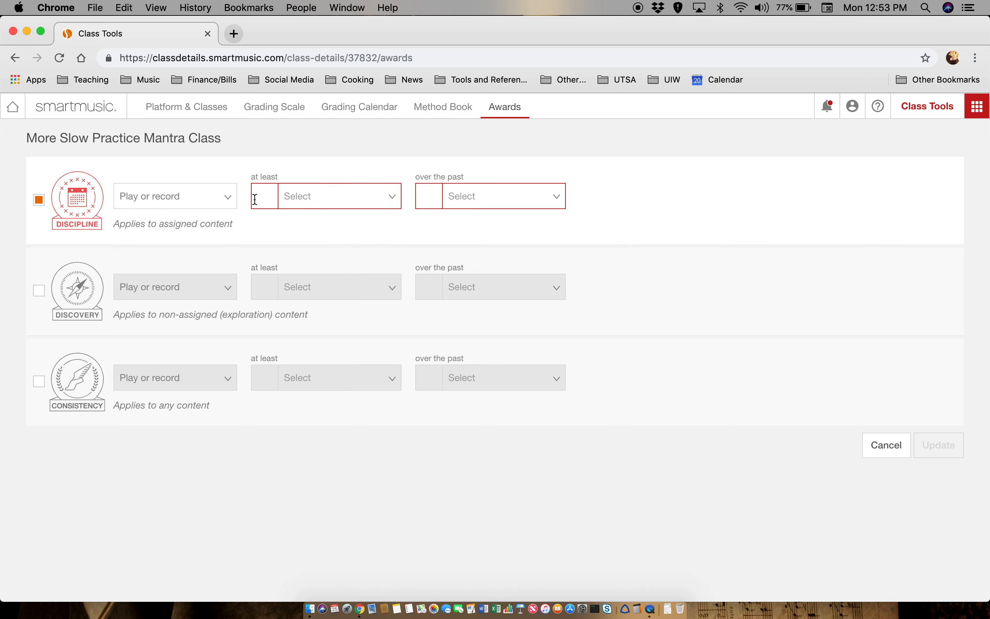
pyautogui.write('2')
pyautogui.click(355, 203)
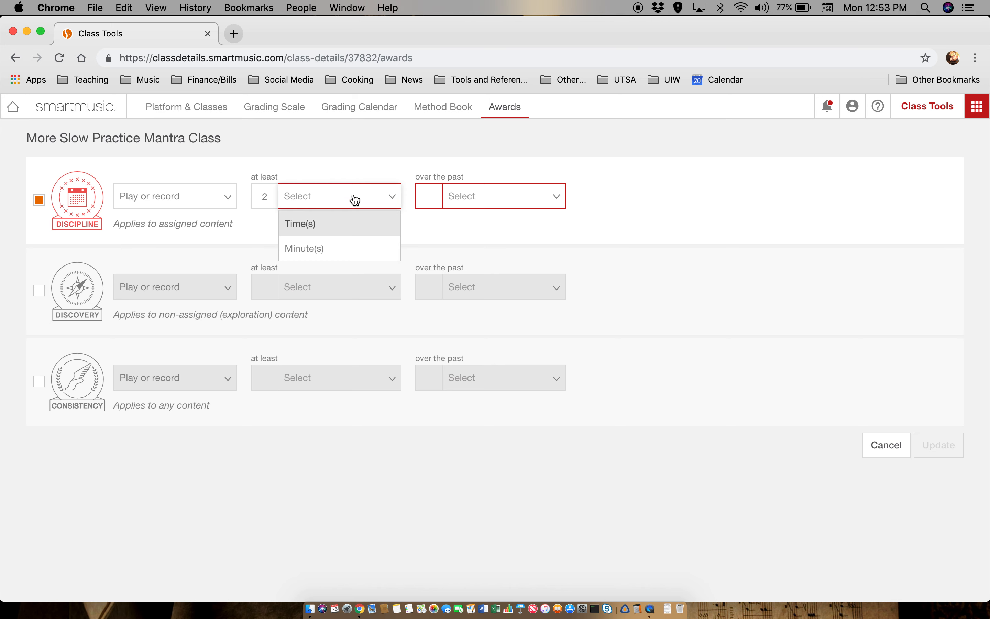
pyautogui.click(332, 225)
# - Set the Discipline period to over the past 2 Day(s) and update the award
pyautogui.click(434, 196)
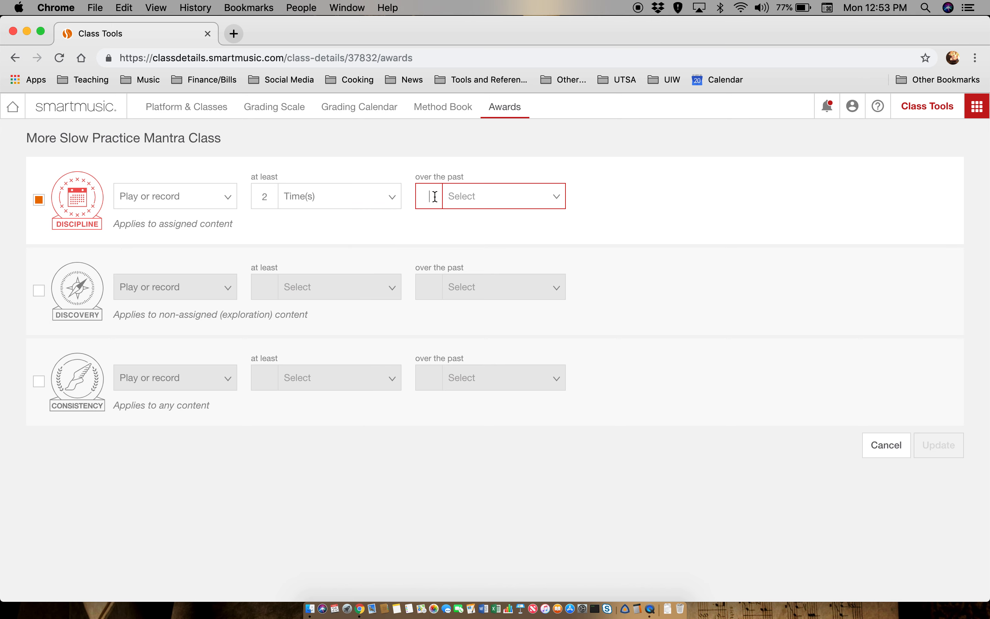
pyautogui.click(497, 200)
pyautogui.write('2')
pyautogui.click(497, 200)
pyautogui.click(497, 201)
pyautogui.click(480, 224)
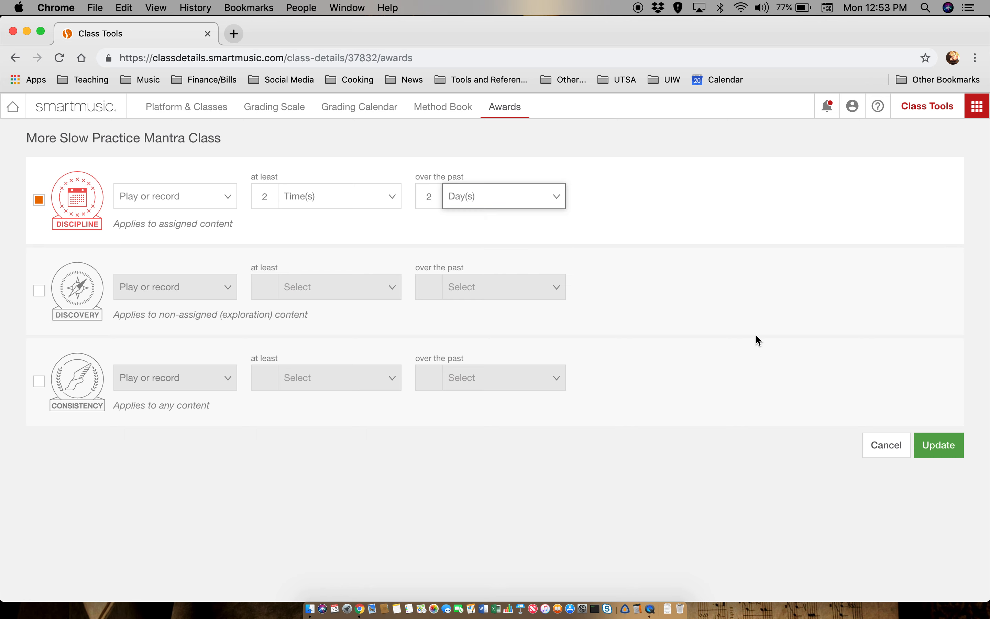
pyautogui.click(943, 449)
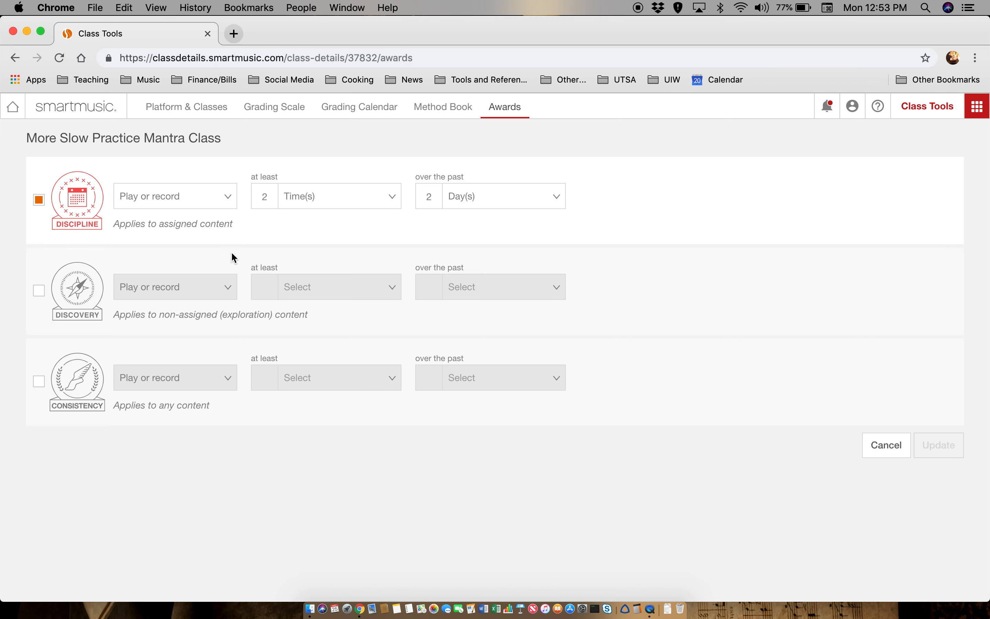
# - Go back home and scroll to the Practice Analysis card listing the Discipline award
pyautogui.click(59, 113)
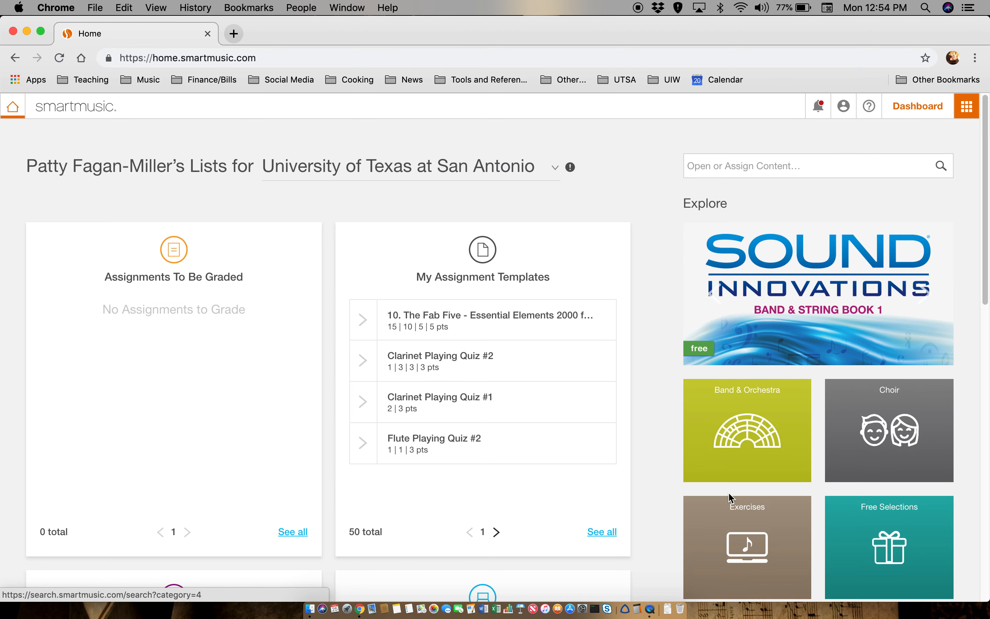
pyautogui.scroll(-6, 728, 492)
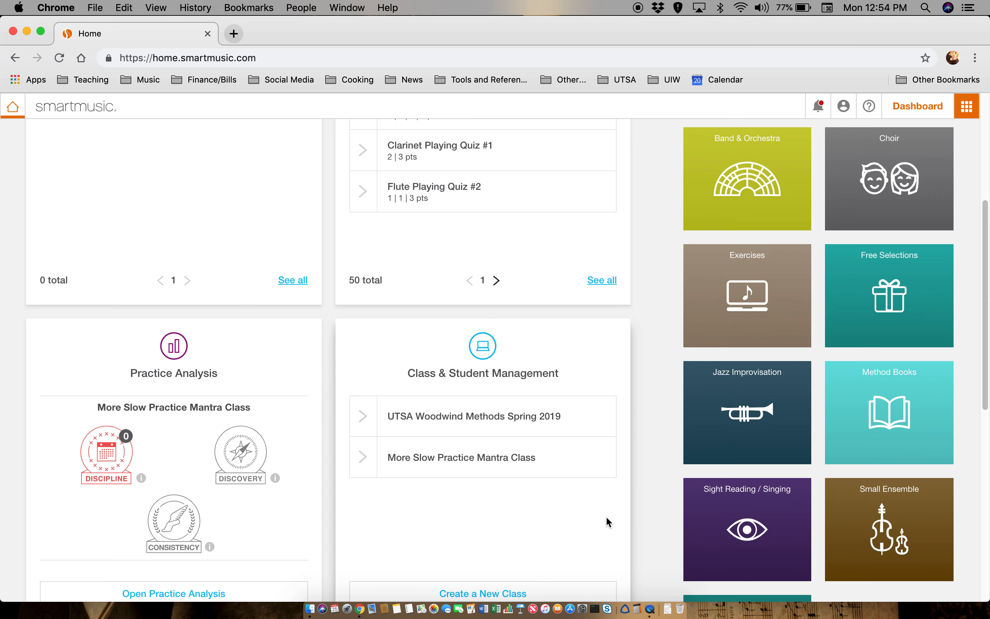
pyautogui.scroll(-2, 606, 518)
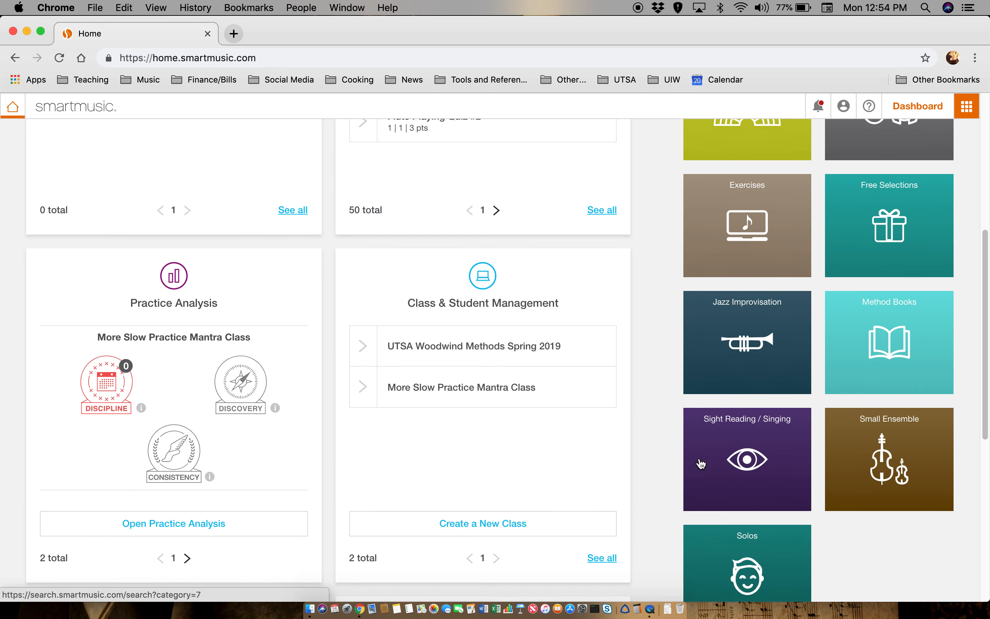
pyautogui.scroll(6, 640, 464)
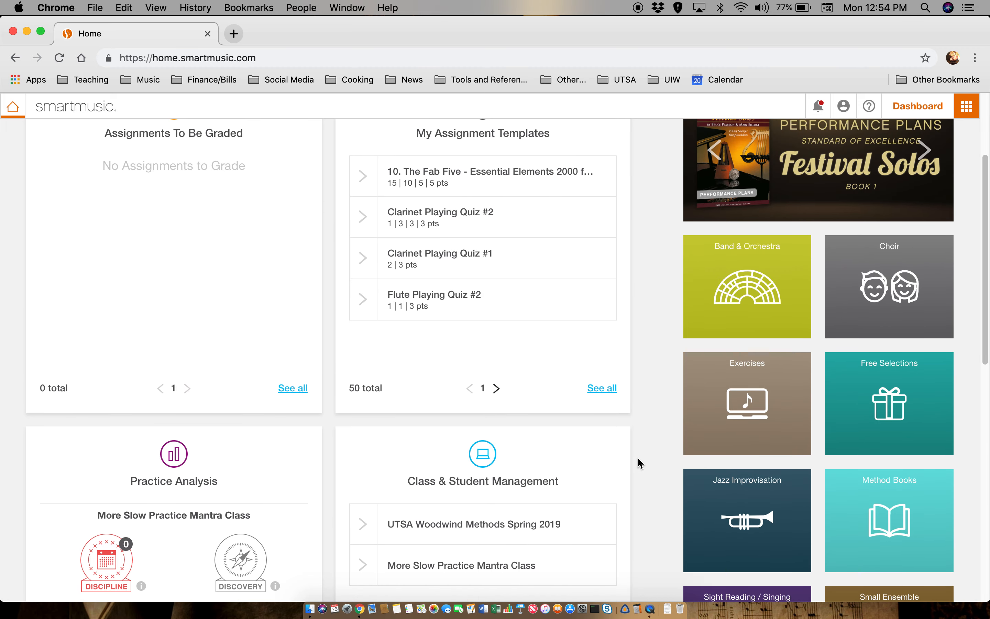
pyautogui.scroll(2, 640, 464)
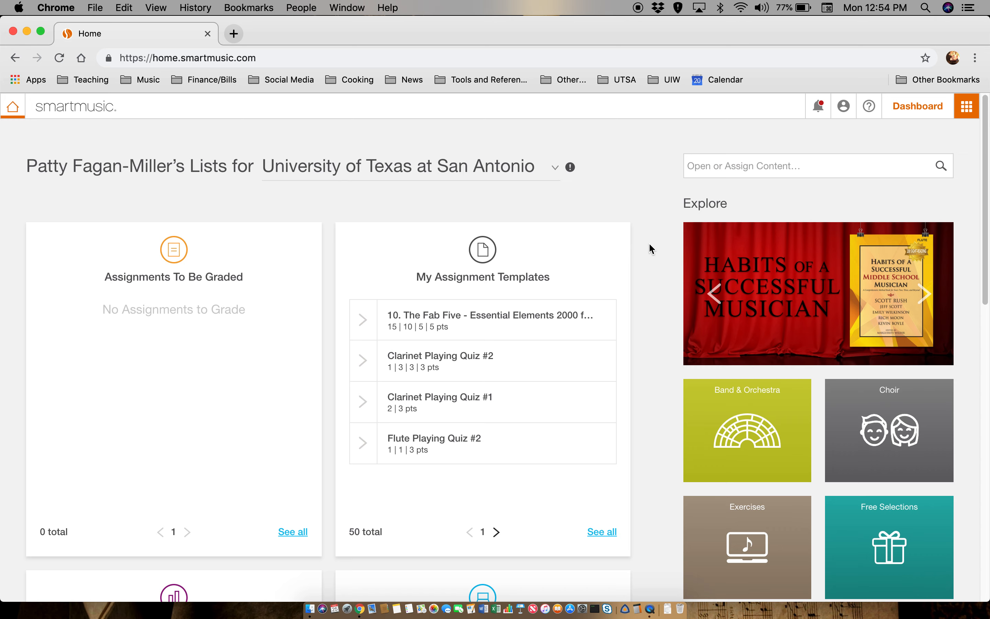
pyautogui.scroll(-6, 649, 246)
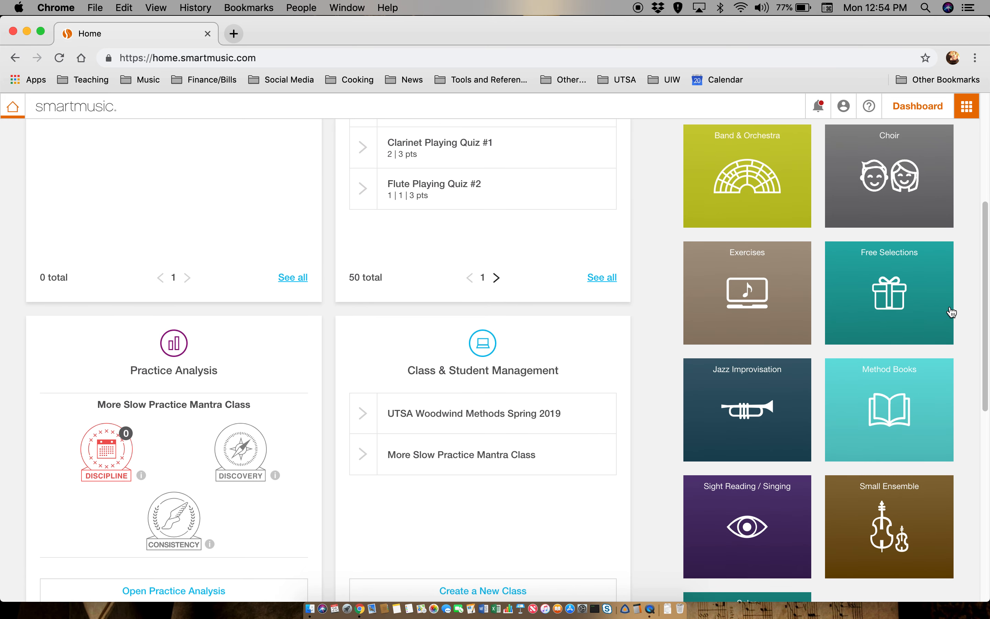
# - Browse the Method Books catalogue and filter the results to Eb Alto Sax
pyautogui.click(881, 444)
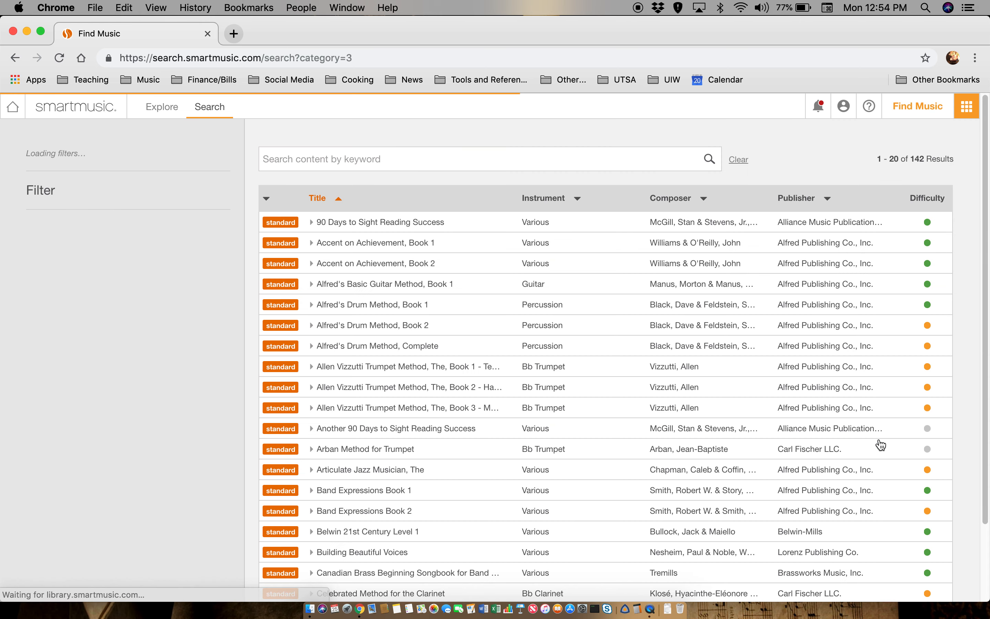
pyautogui.click(474, 159)
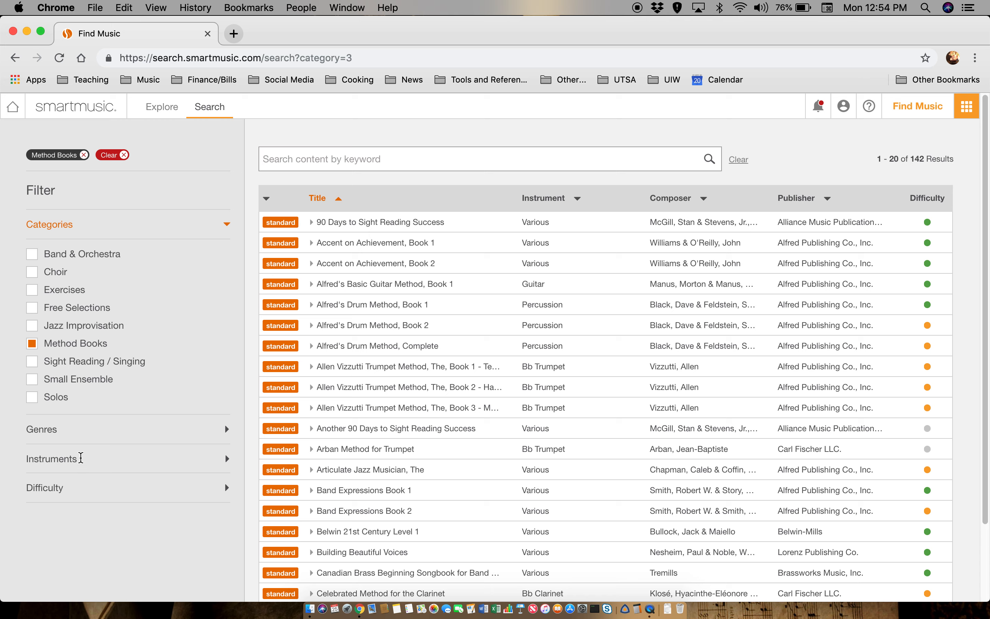
pyautogui.click(80, 458)
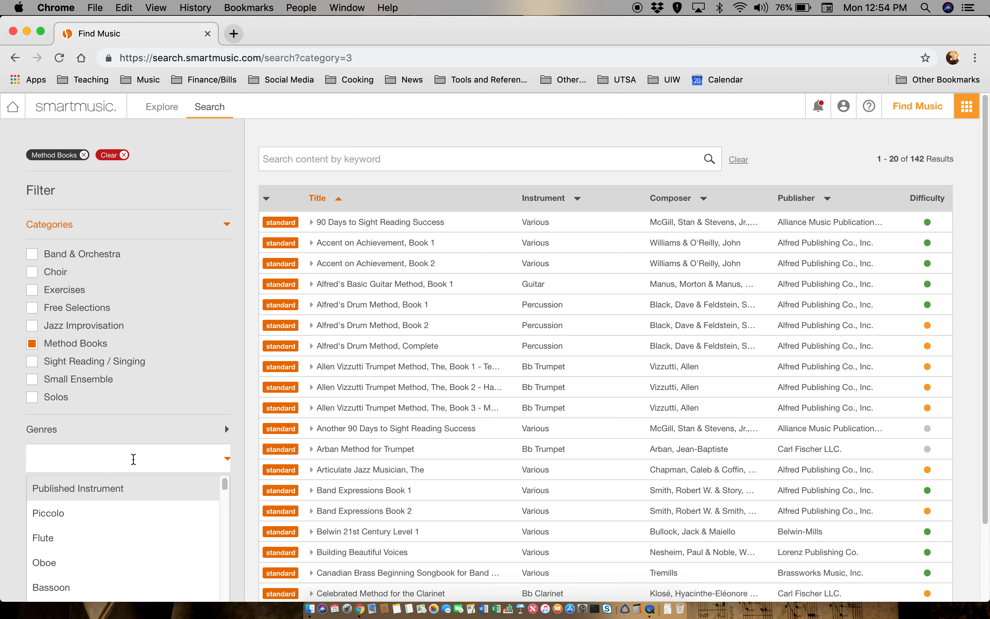
pyautogui.write('e')
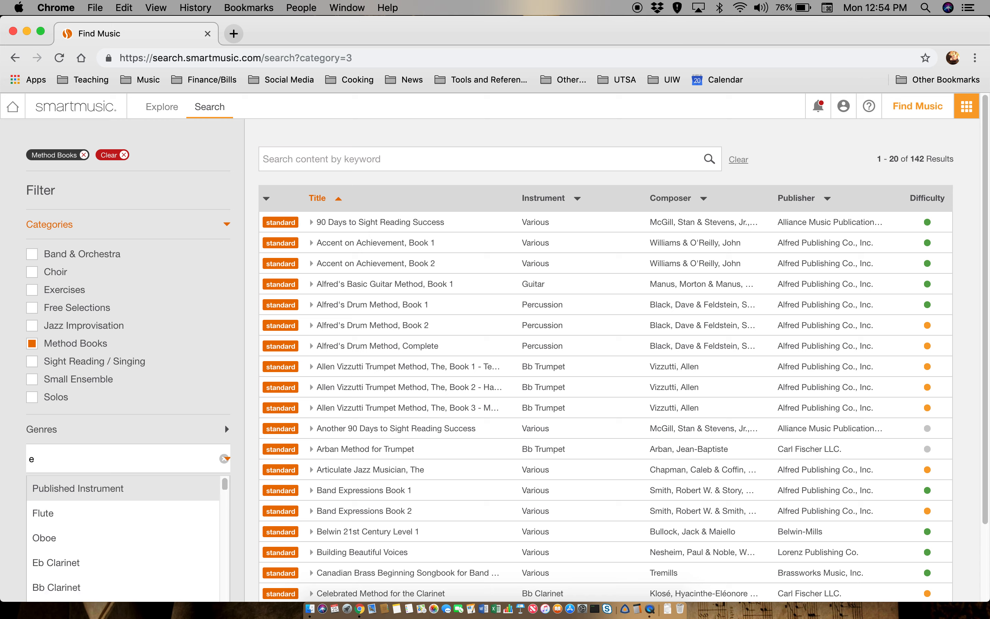
pyautogui.scroll(-3, 88, 520)
pyautogui.scroll(-3, 89, 520)
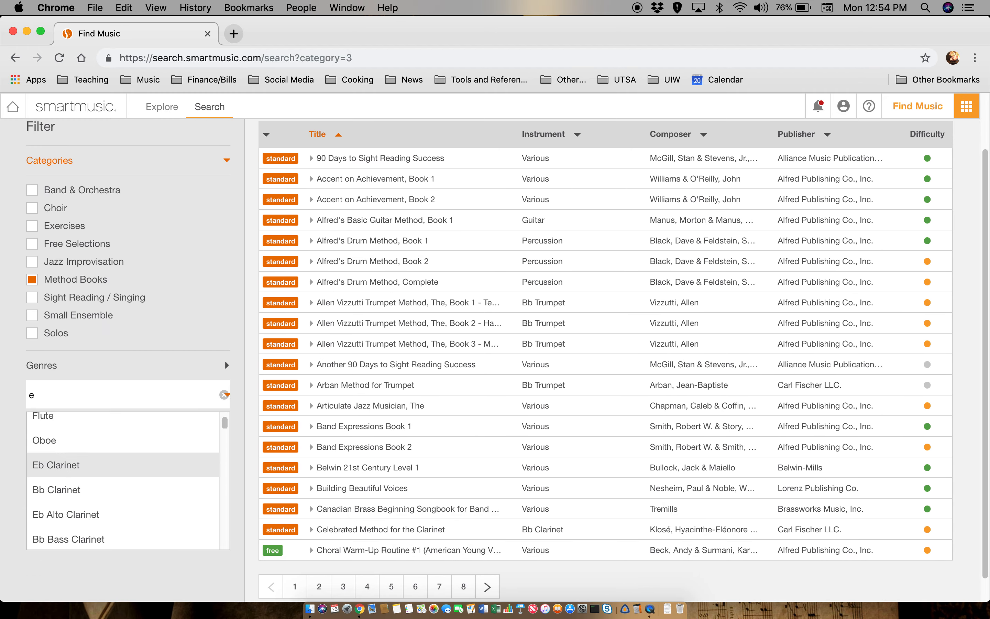
pyautogui.scroll(-1, 89, 520)
pyautogui.click(82, 499)
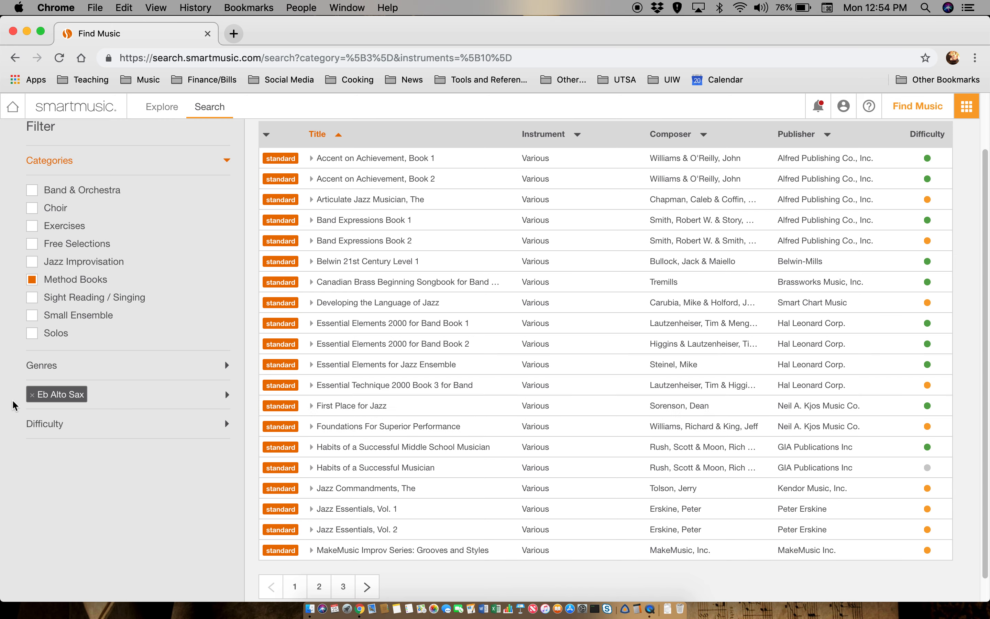
# - Toggle the Beginning and Very Easy difficulty filters back off, leaving no difficulty limit
pyautogui.click(73, 430)
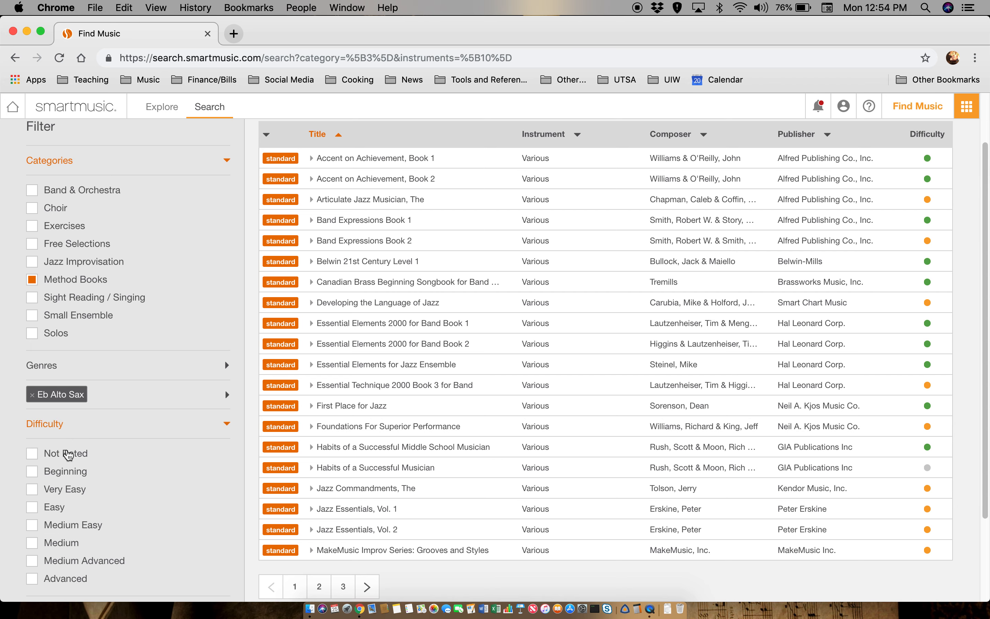
pyautogui.click(32, 472)
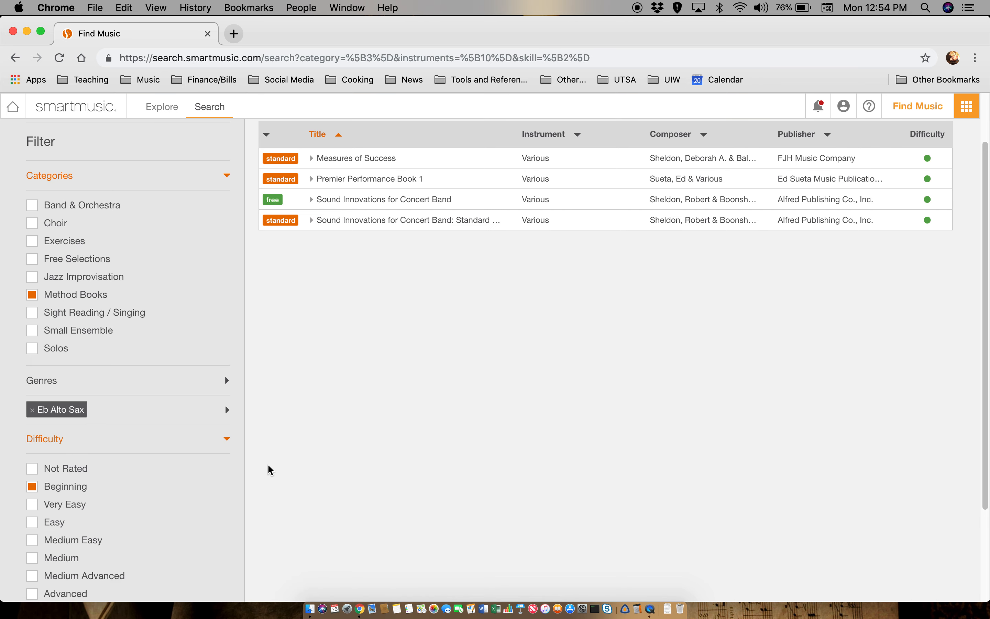
pyautogui.click(33, 488)
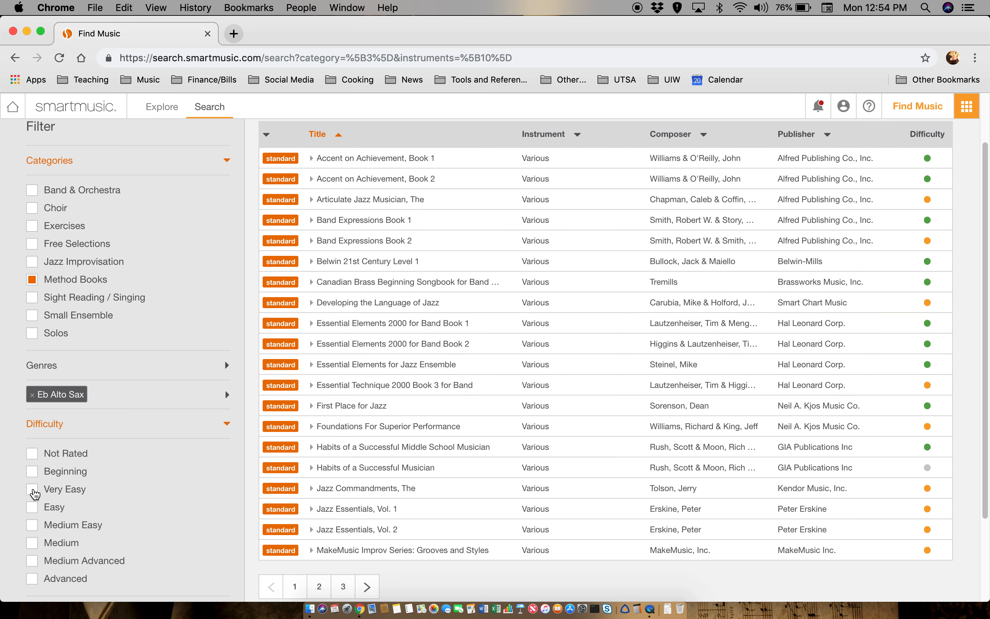
pyautogui.click(32, 490)
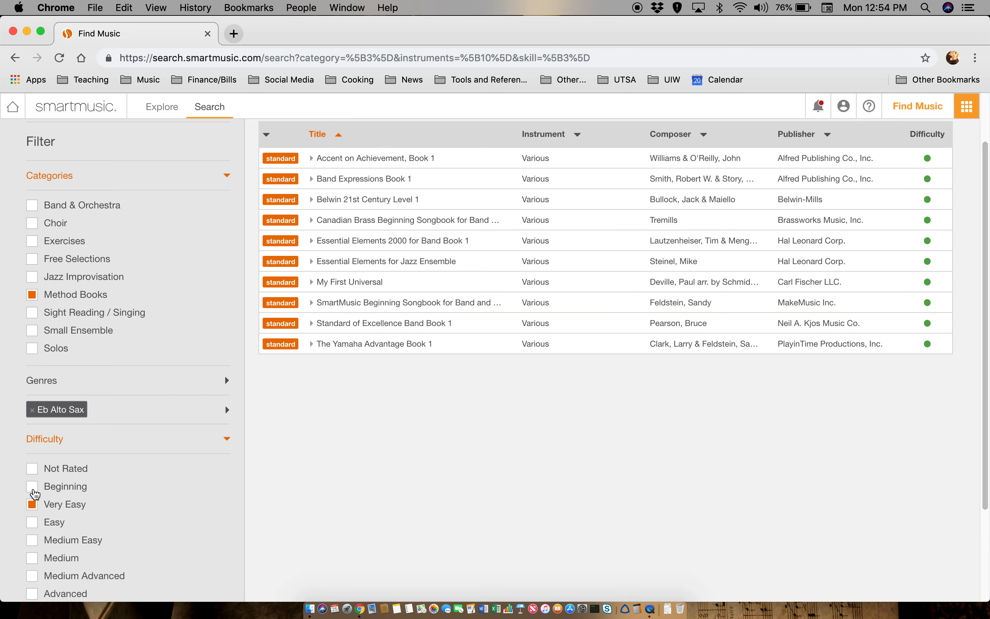
pyautogui.click(33, 505)
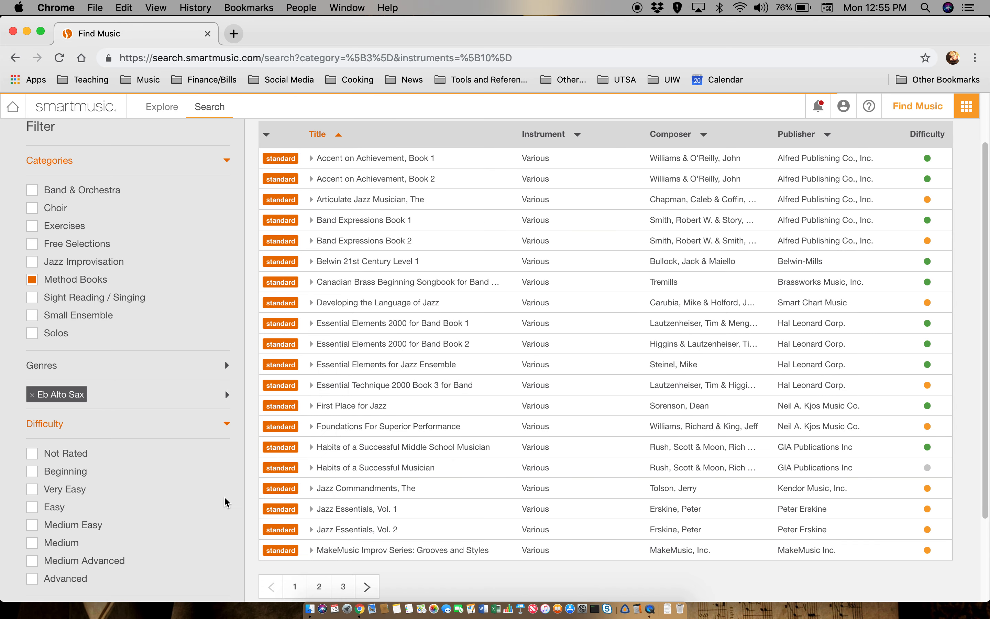
pyautogui.scroll(-3, 226, 503)
pyautogui.scroll(3, 224, 502)
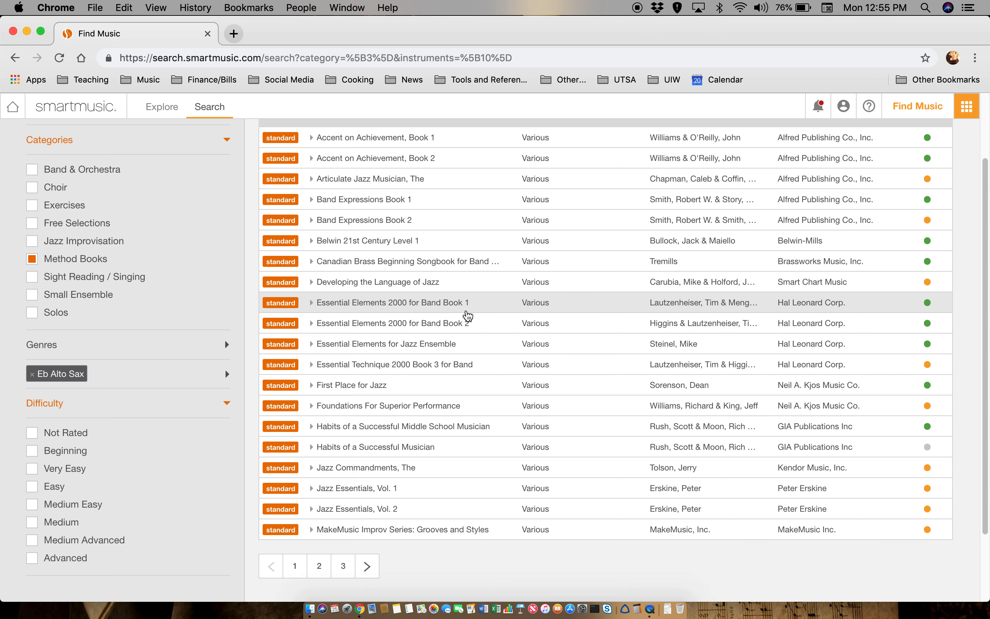
# - Expand Essential Elements 2000 for Band Book 1 and choose Eb Alto Sax for opening
pyautogui.click(468, 316)
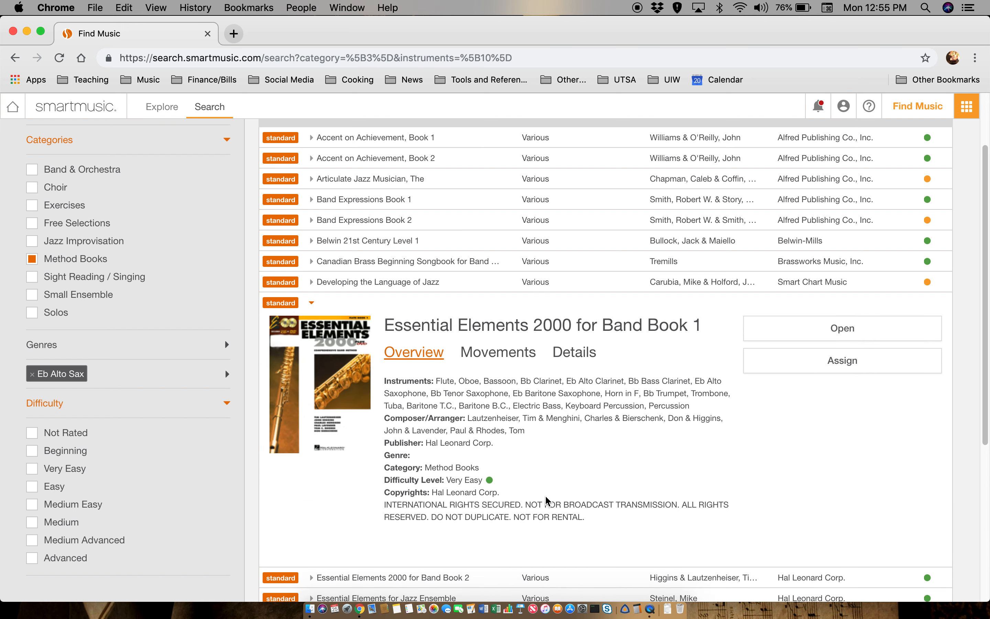
pyautogui.scroll(-2, 549, 501)
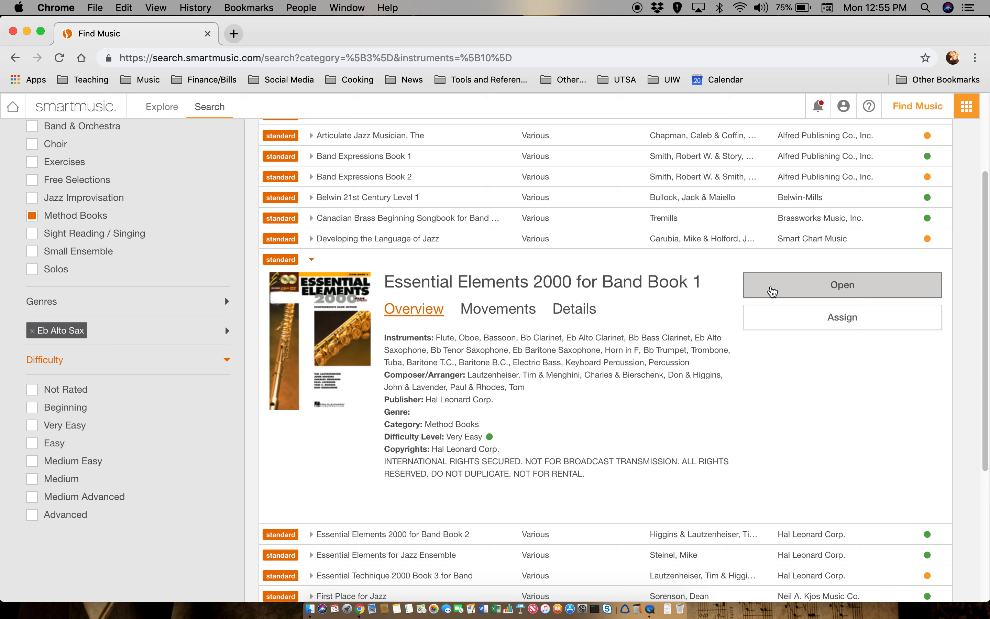
pyautogui.click(772, 291)
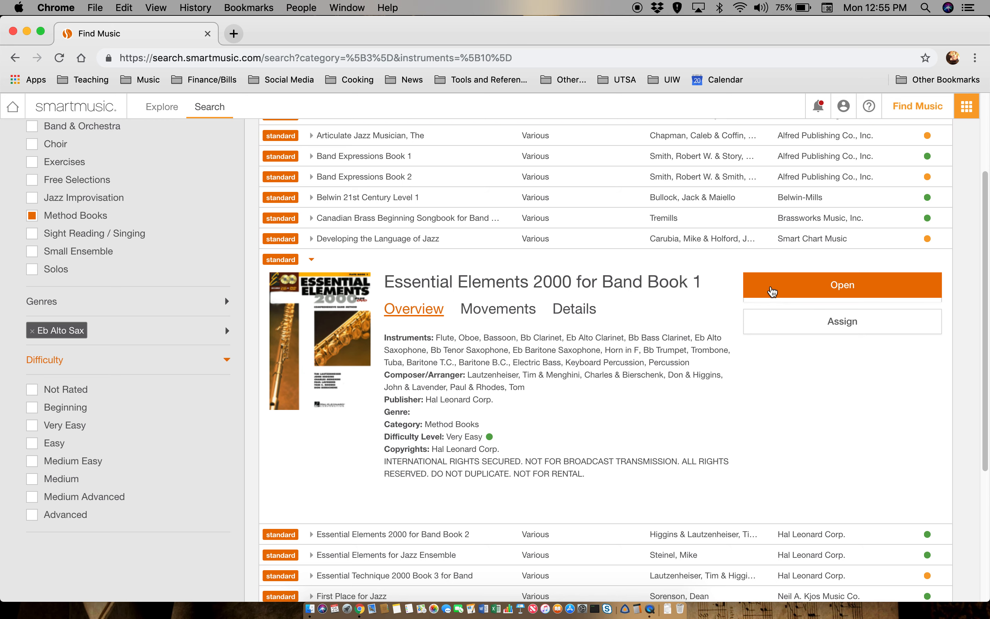
pyautogui.click(801, 327)
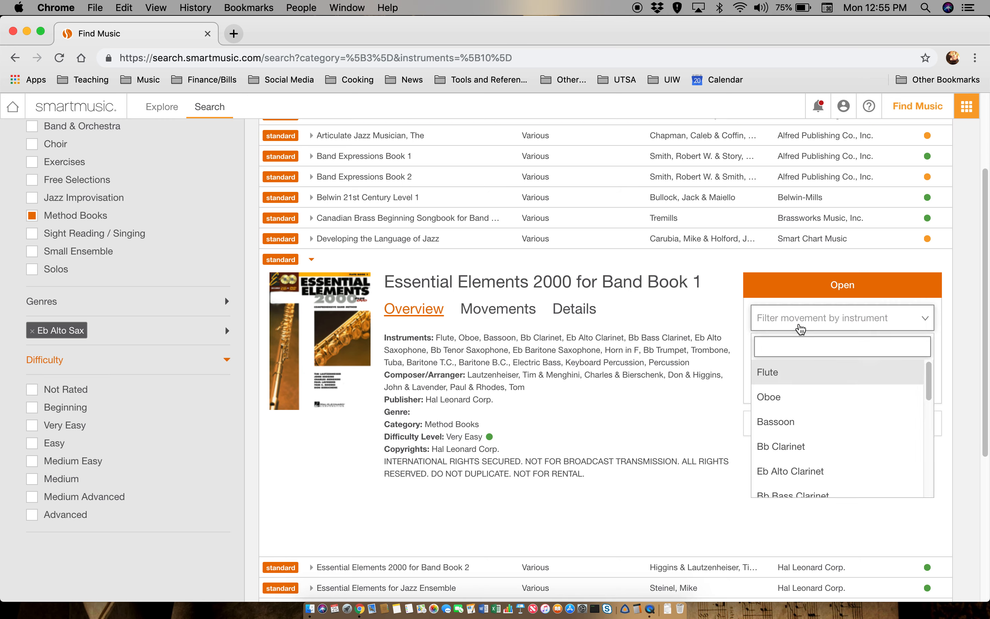
pyautogui.scroll(-2, 808, 392)
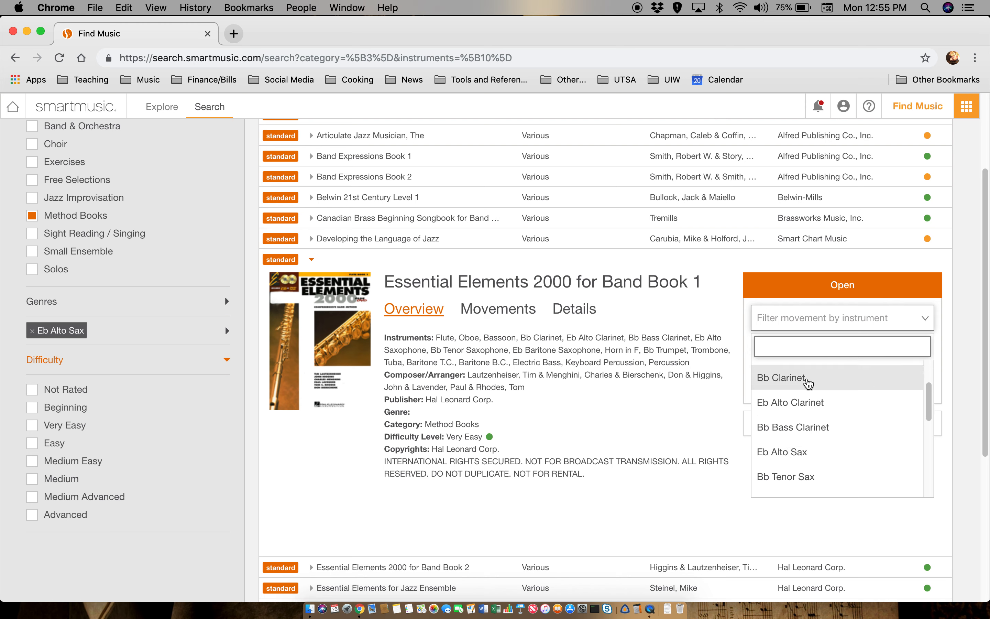
pyautogui.scroll(-3, 809, 383)
pyautogui.scroll(3, 777, 393)
pyautogui.click(794, 428)
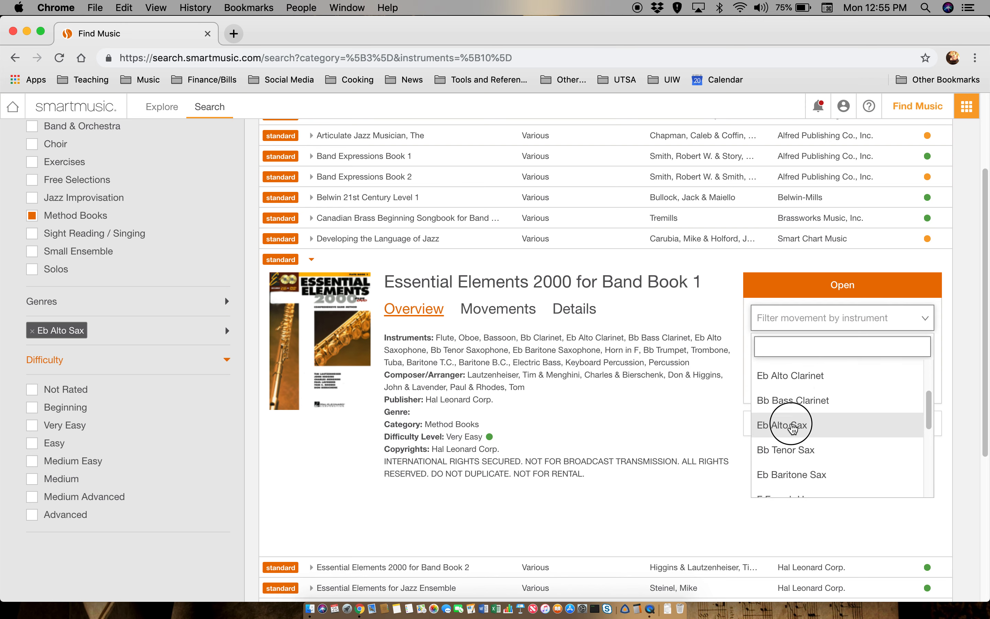
# - Choose movement 4. Two's A Team and open it for practice
pyautogui.click(924, 356)
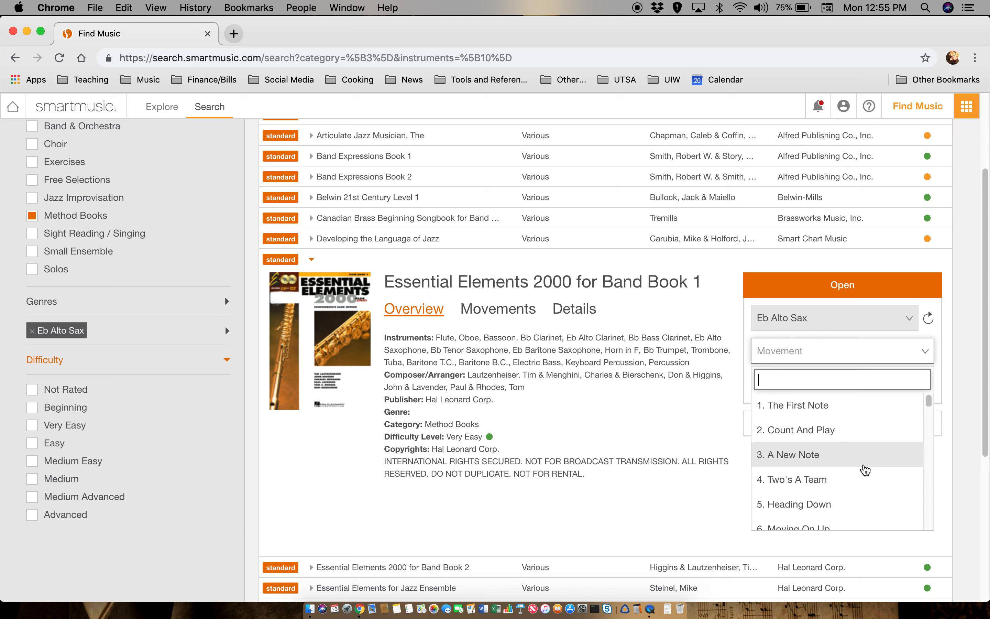
pyautogui.scroll(-2, 868, 466)
pyautogui.scroll(-1, 867, 466)
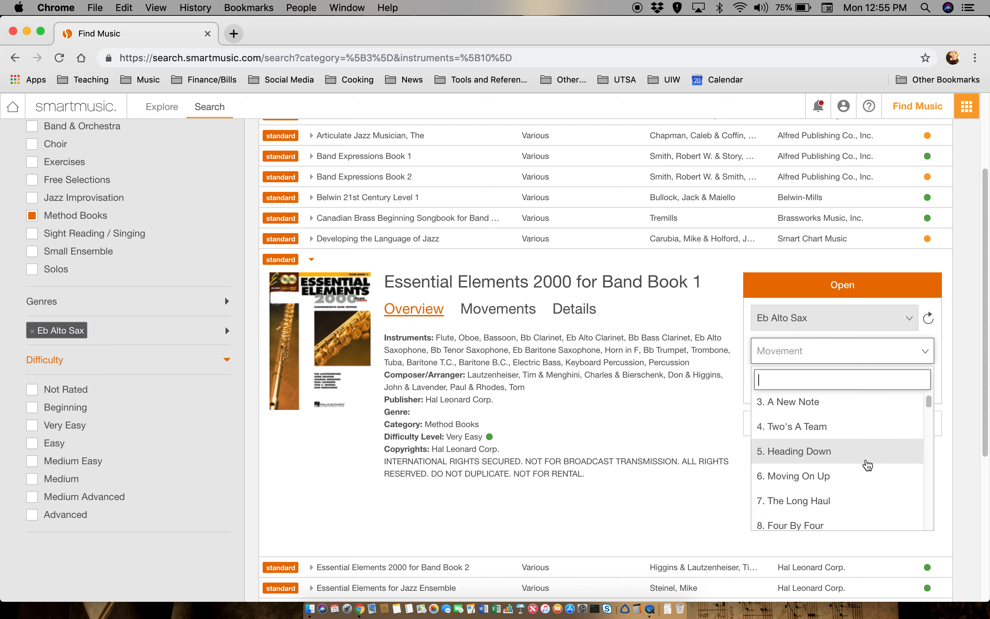
pyautogui.click(843, 430)
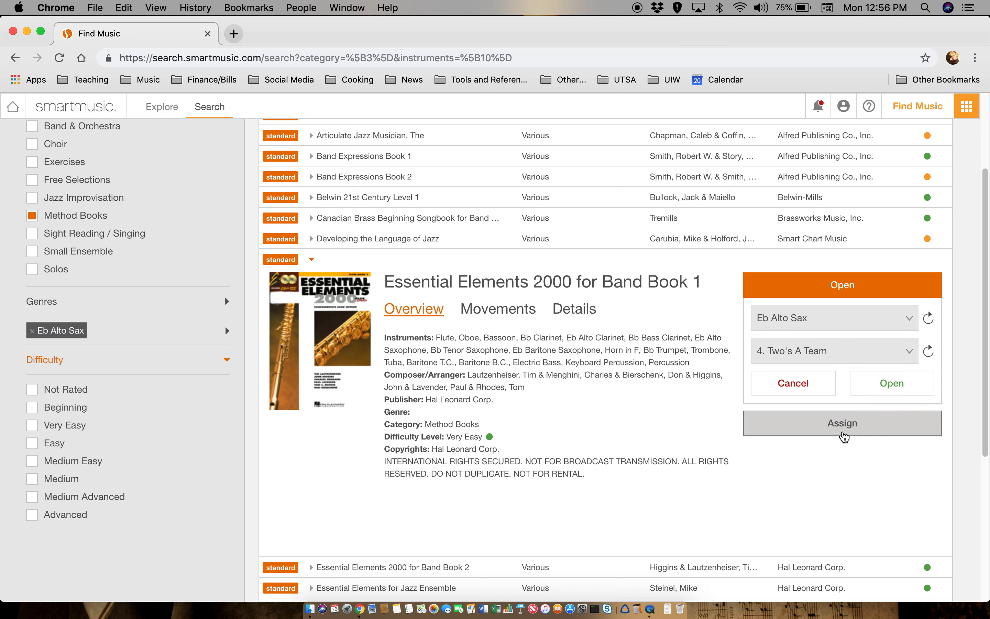
pyautogui.click(904, 393)
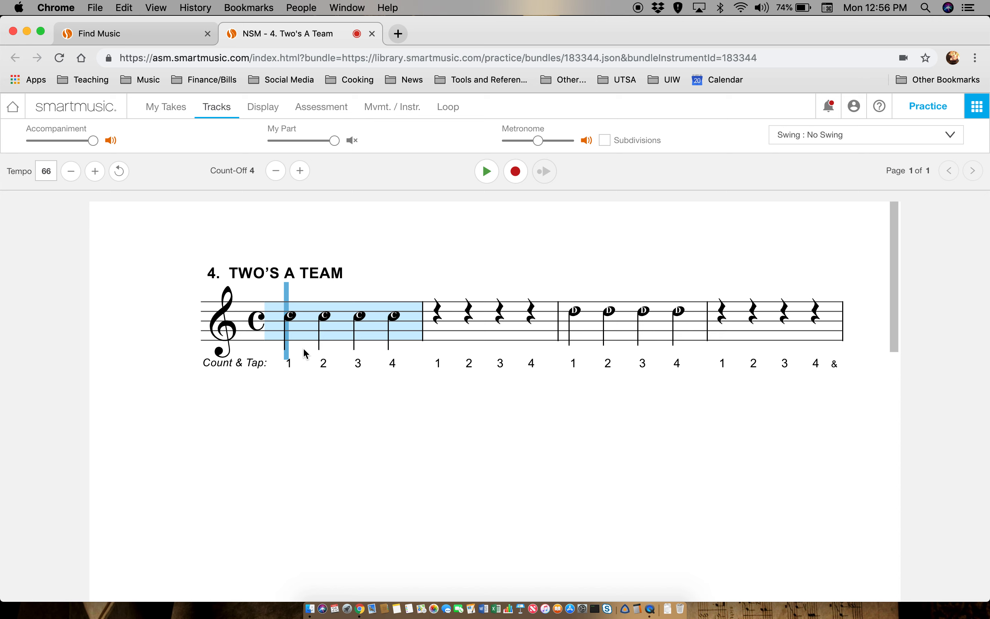
# - Set playback start points in measures 3 and 1, check the C fingering chart, then show assessment options
pyautogui.click(584, 329)
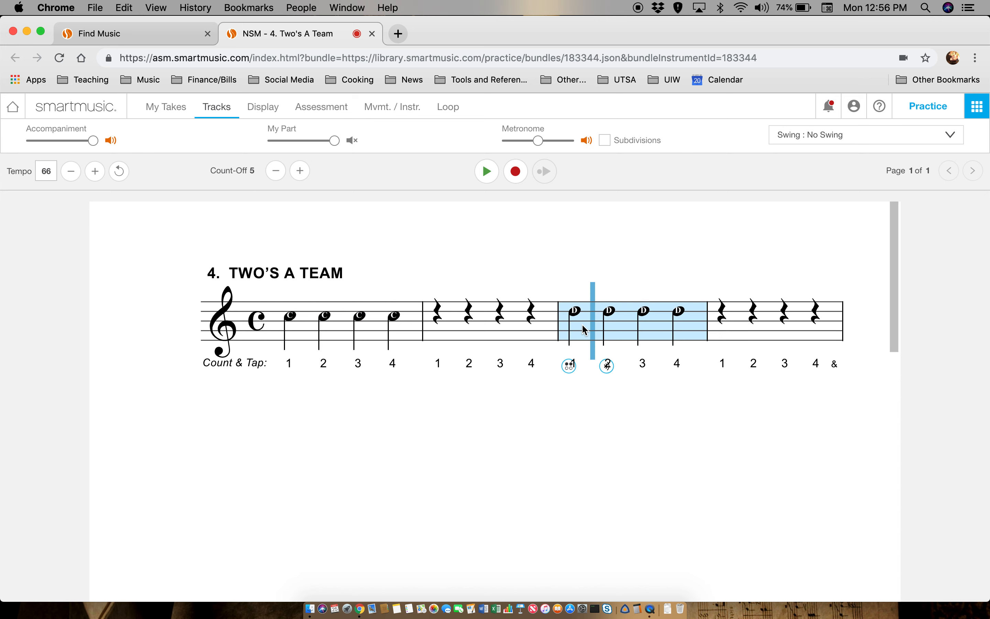
pyautogui.moveTo(569, 368)
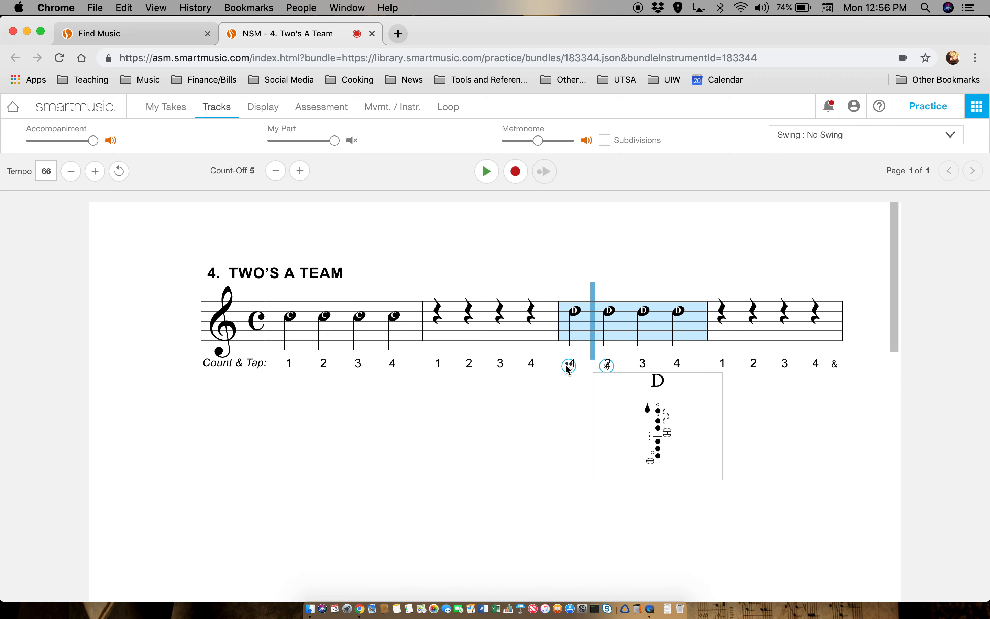
pyautogui.click(405, 477)
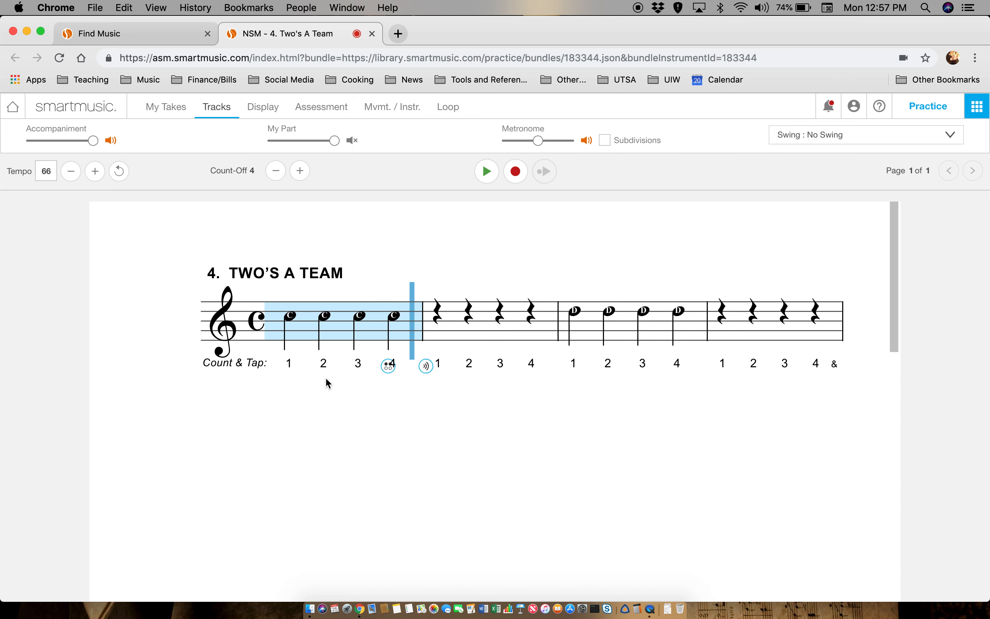
pyautogui.click(396, 323)
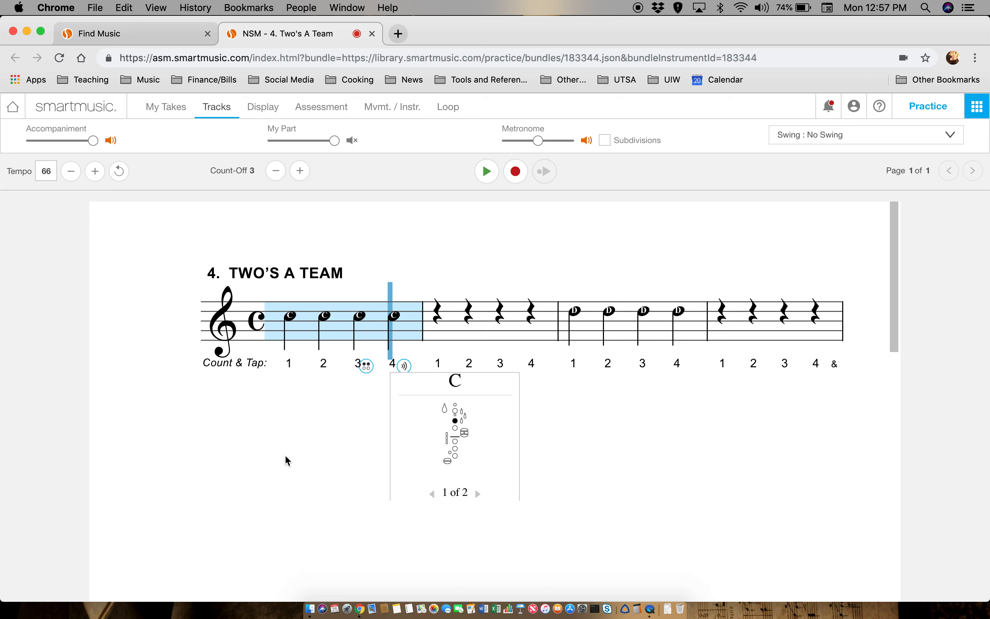
pyautogui.click(401, 365)
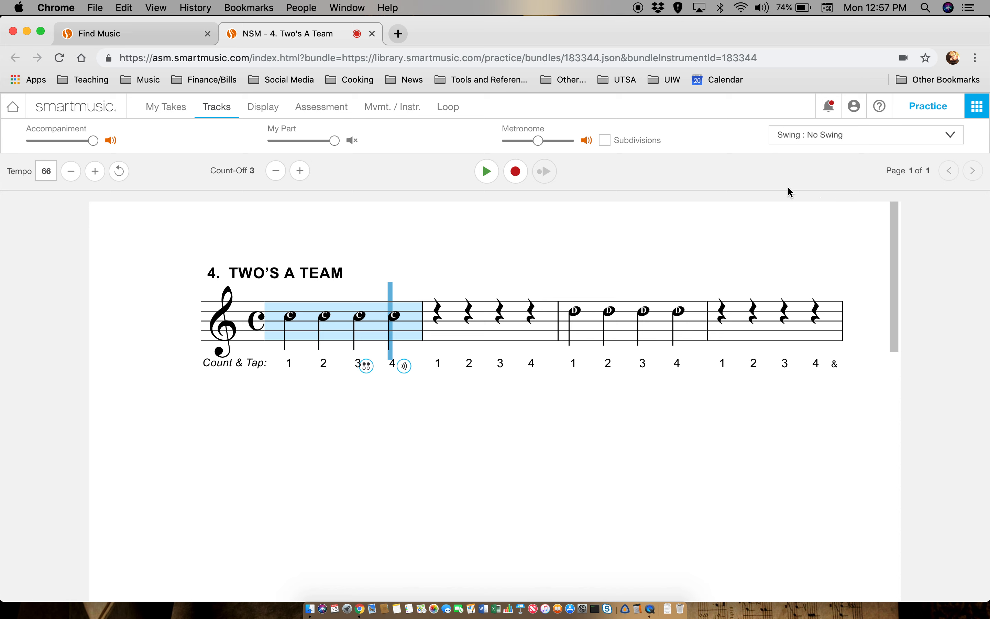
pyautogui.click(322, 110)
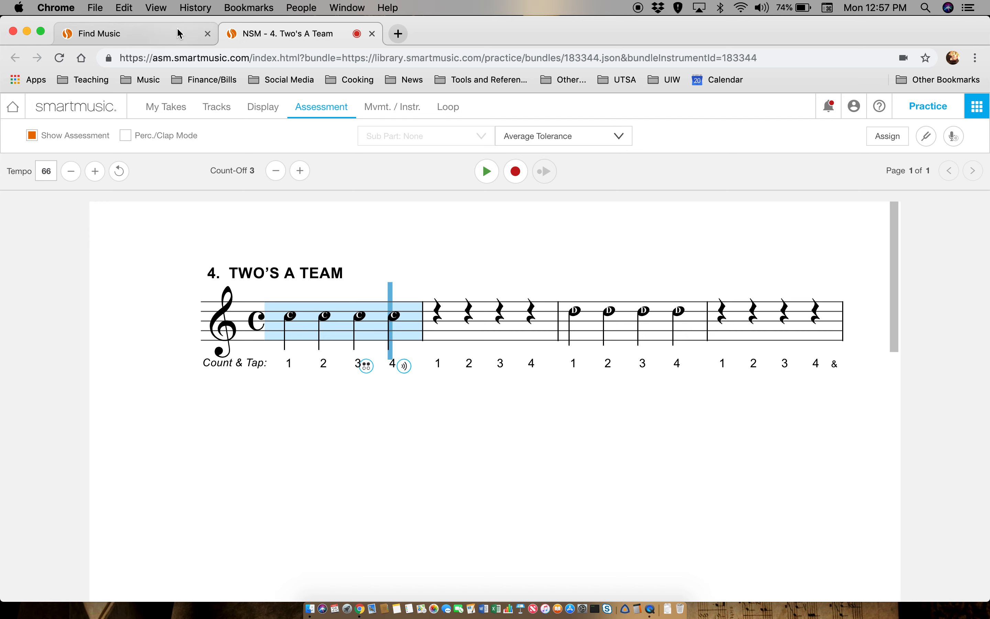
# - Start assigning Two's A Team and make it a Custom Assignment
pyautogui.click(373, 34)
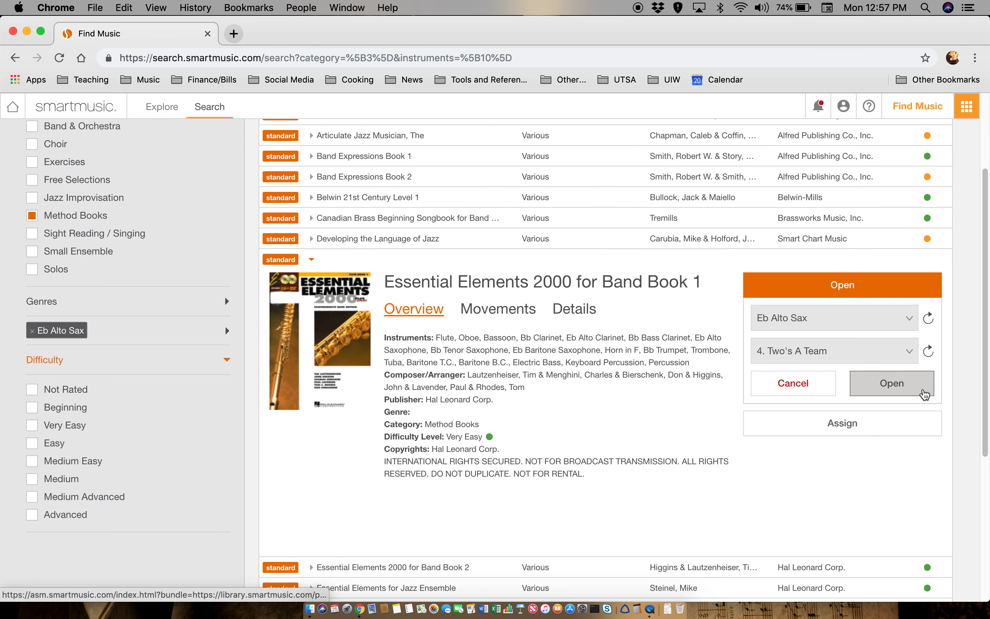
pyautogui.click(845, 434)
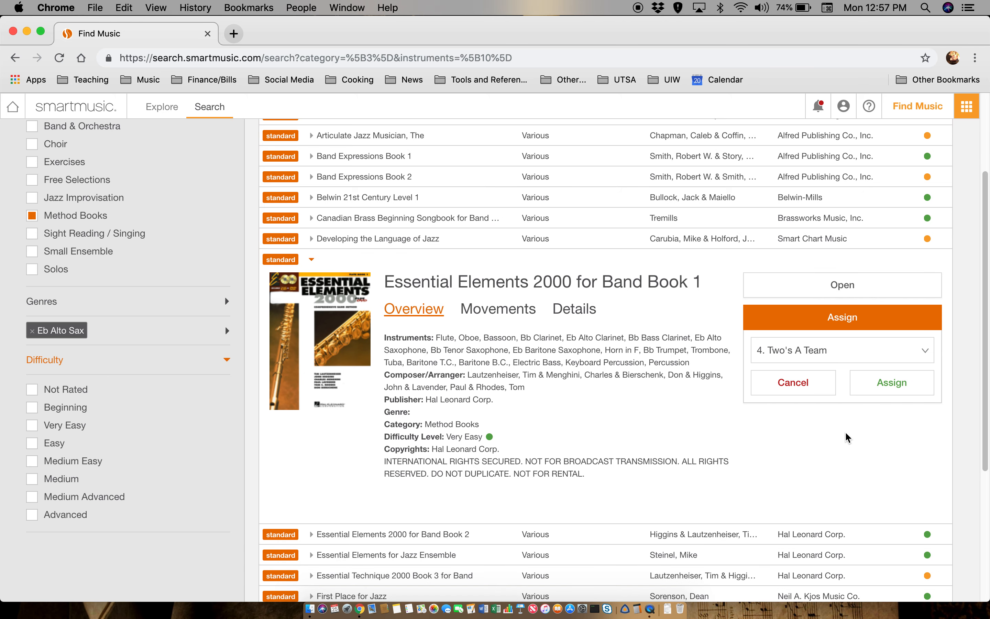
pyautogui.click(878, 393)
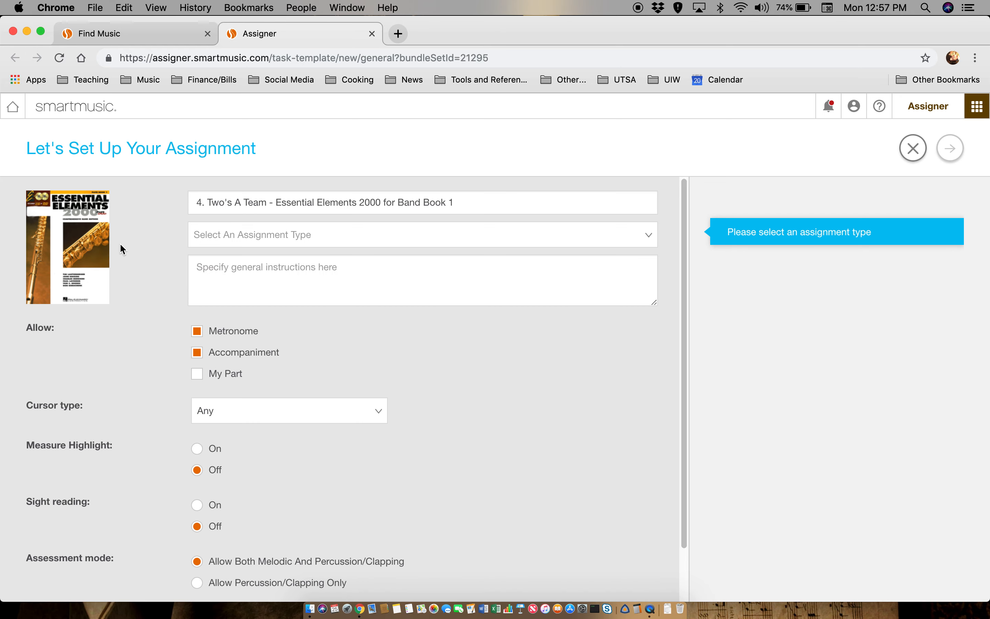
pyautogui.click(216, 227)
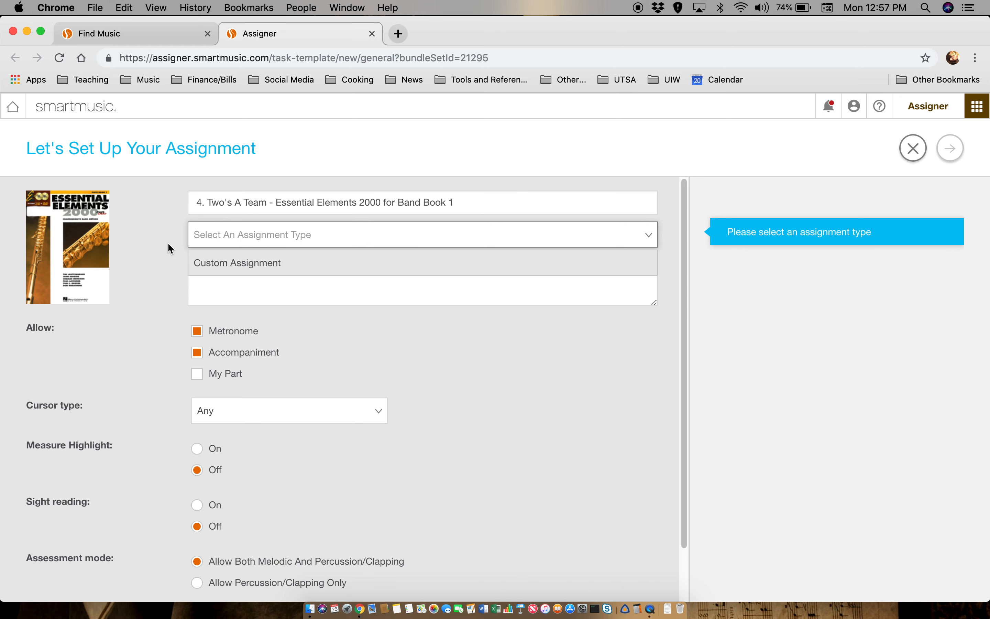
pyautogui.click(266, 264)
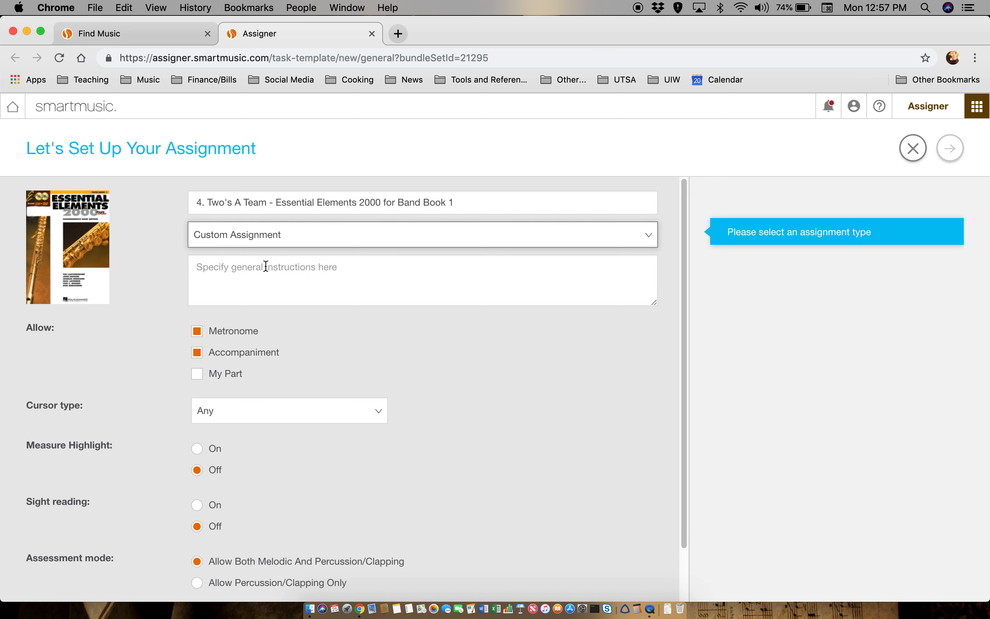
# - Write the note asking students to use headphones and sit an appropriate distance from the microphone
pyautogui.click(266, 266)
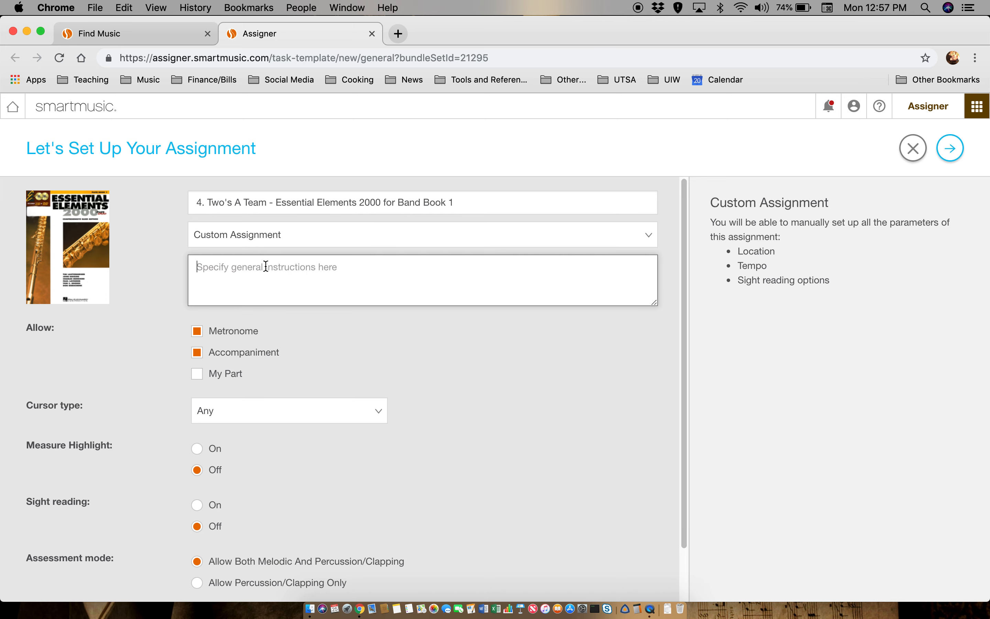
pyautogui.write('K')
pyautogui.press('BackSpace')
pyautogui.write('Please ')
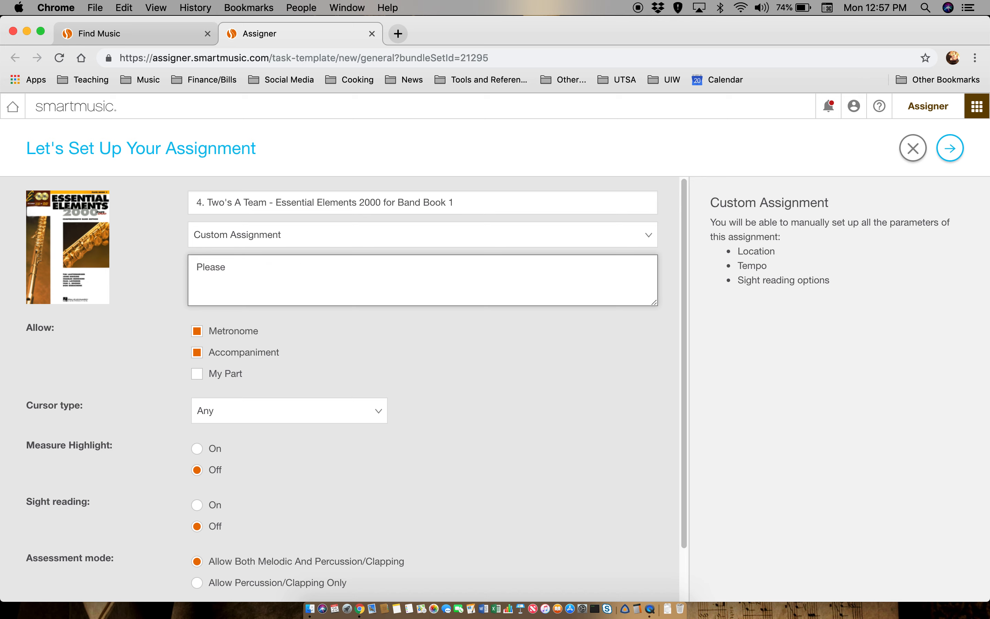
pyautogui.write('use headphones to reduce the ')
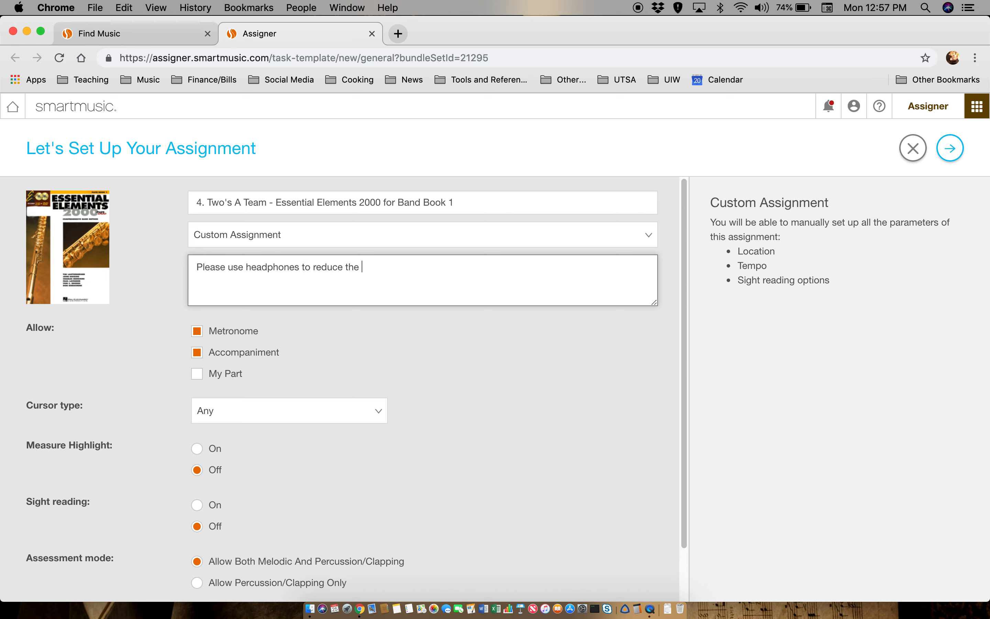
pyautogui.write('amount of feedback in the recor')
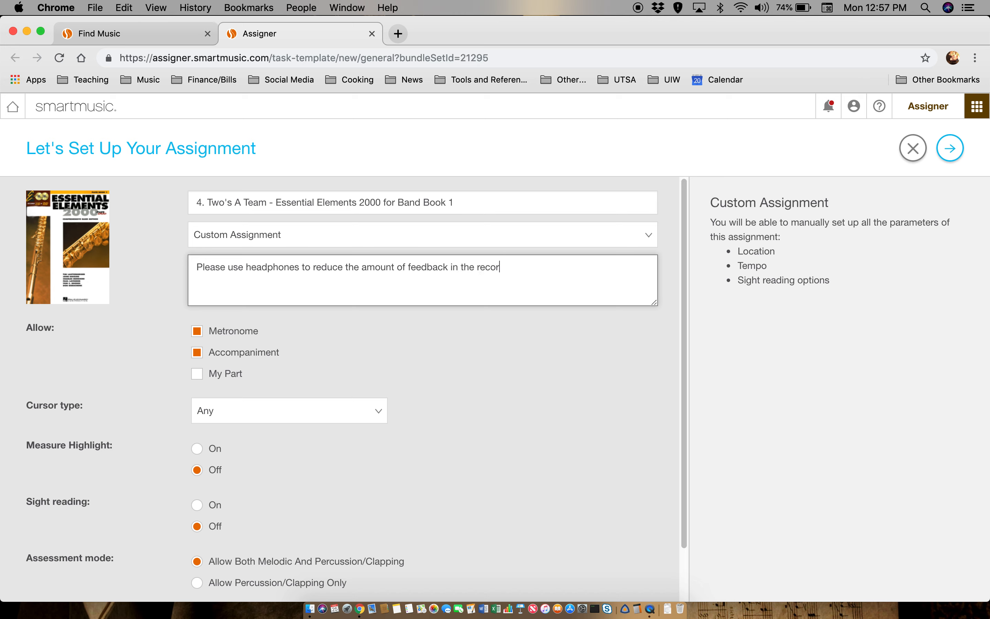
pyautogui.write('ding. Sit ')
pyautogui.write('an appropri')
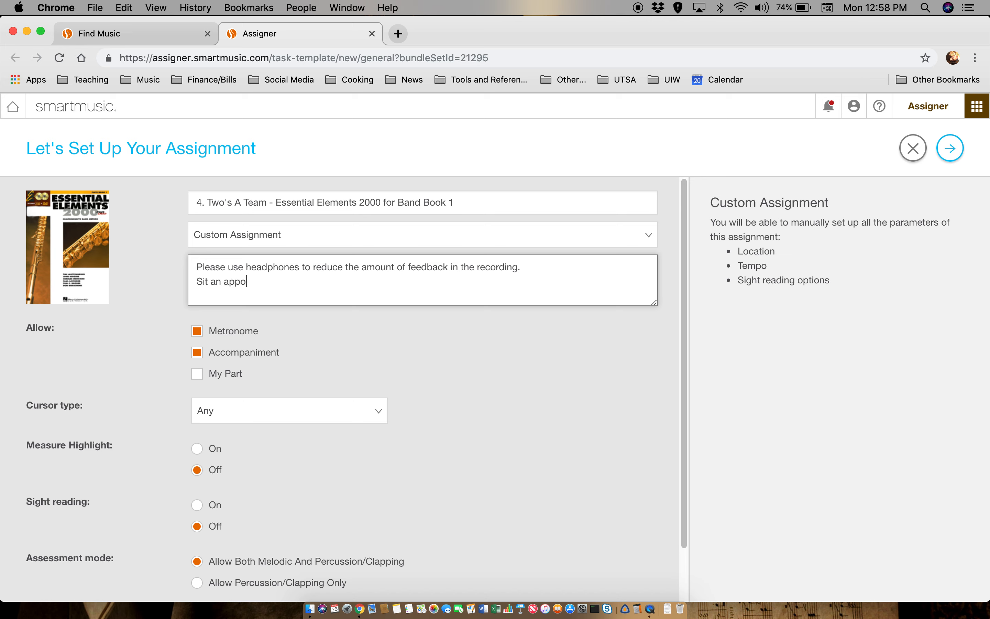
pyautogui.write('ate distance from teh mi')
pyautogui.press('BackSpace')
pyautogui.press('BackSpace')
pyautogui.press('BackSpace')
pyautogui.press('BackSpace')
pyautogui.press('BackSpace')
pyautogui.write('he microphone to preven')
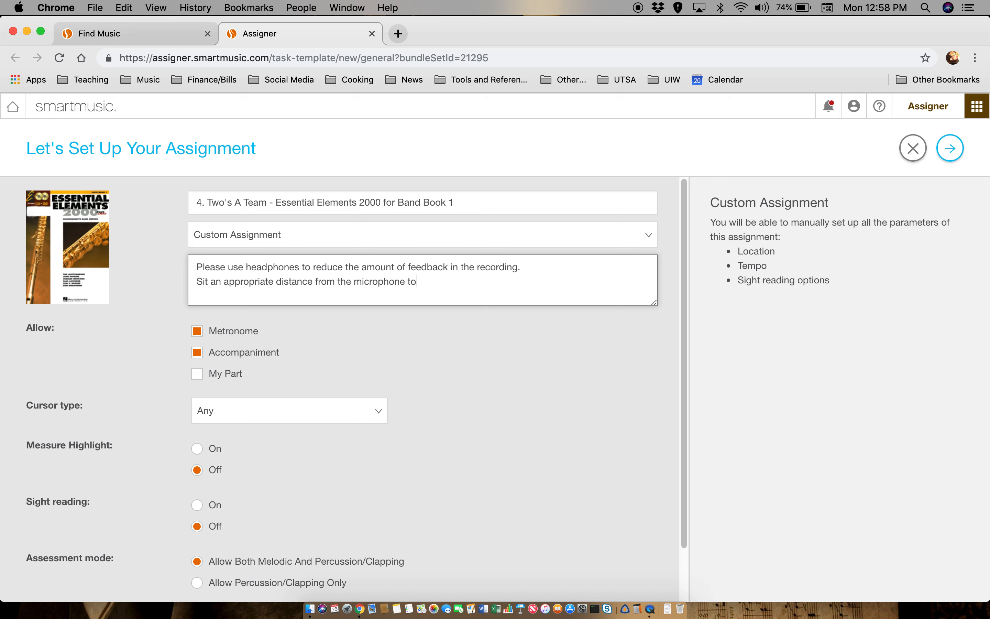
pyautogui.write('t distortion.')
pyautogui.scroll(-2, 317, 359)
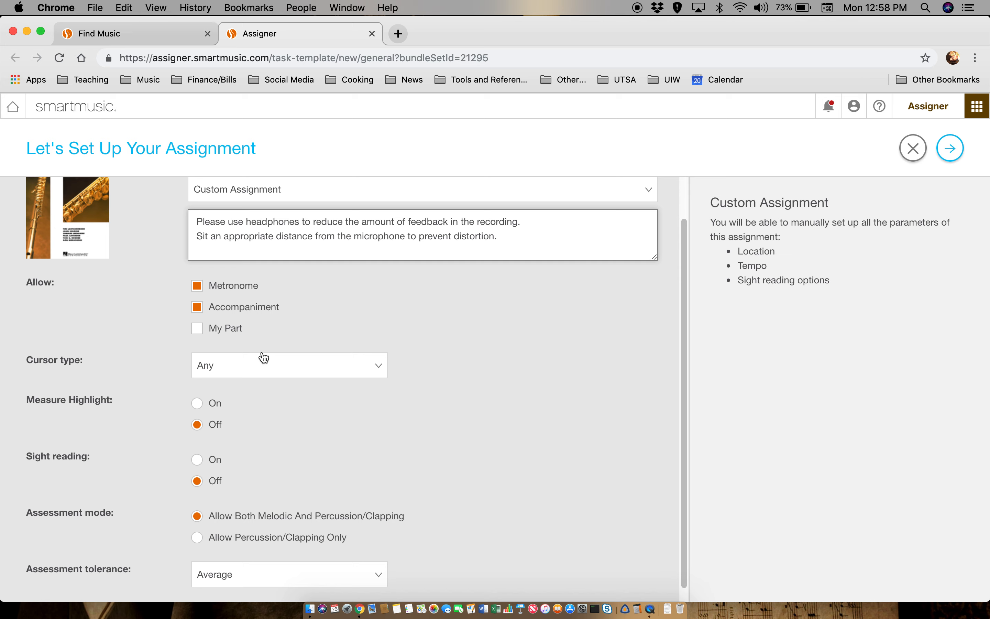
# - Keep cursor type Any, set assessment tolerance to Lenient, and advance to Customize Your Parts
pyautogui.click(251, 367)
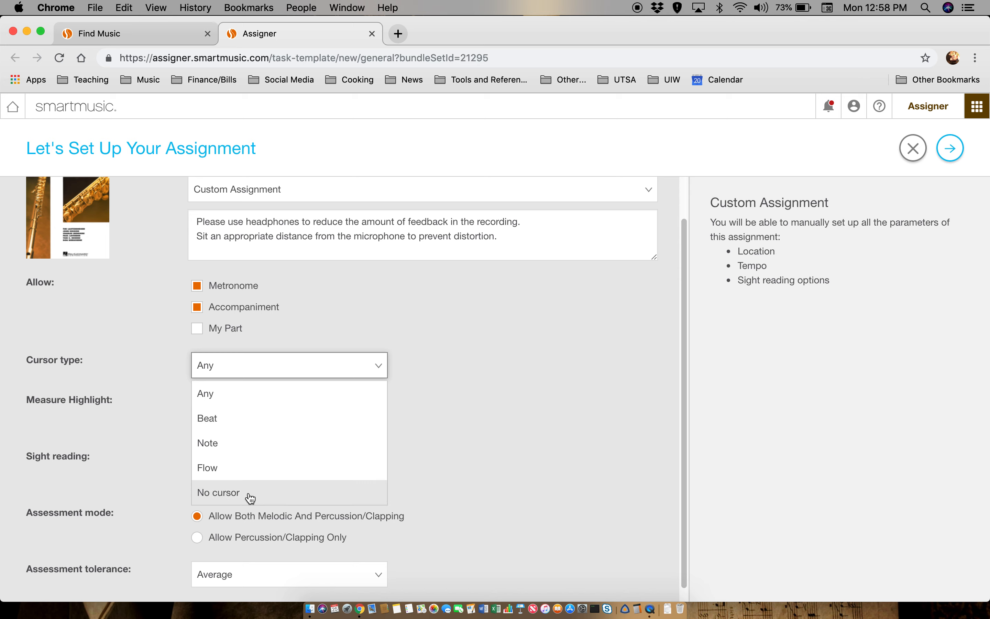
pyautogui.click(323, 402)
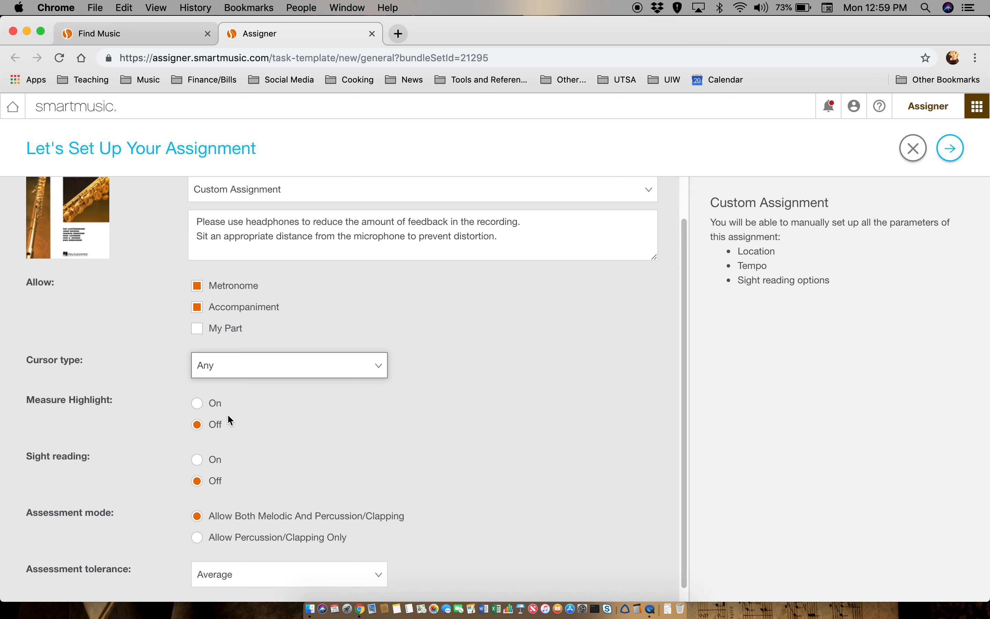
pyautogui.scroll(-1, 228, 414)
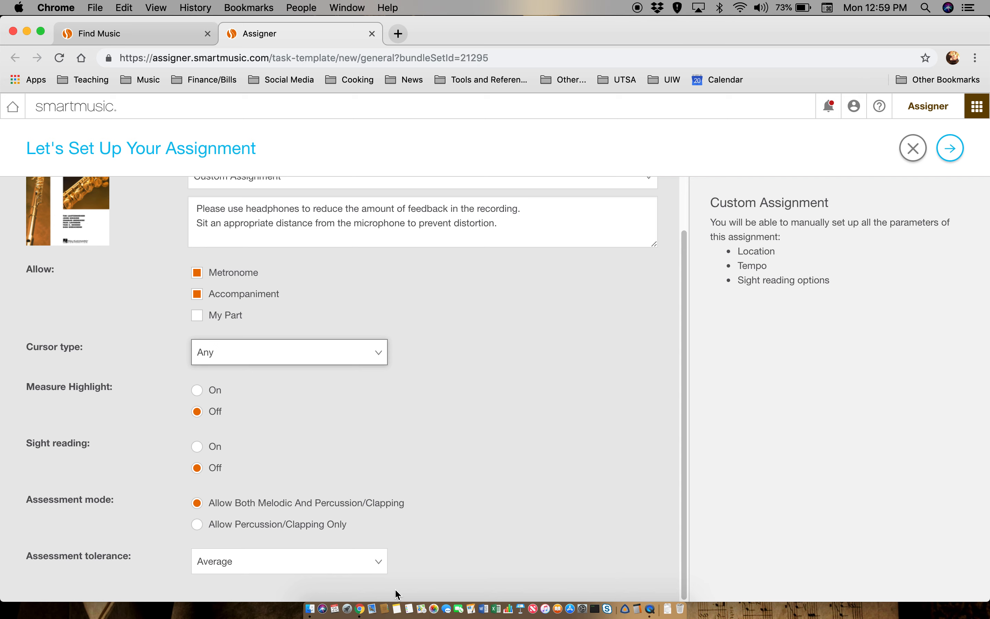
pyautogui.click(380, 565)
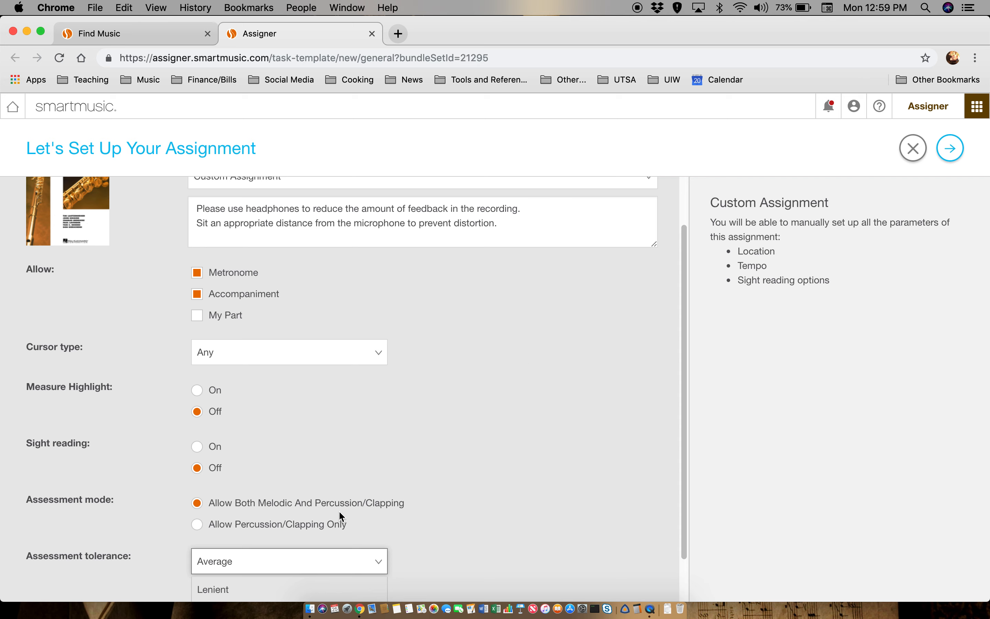
pyautogui.click(227, 589)
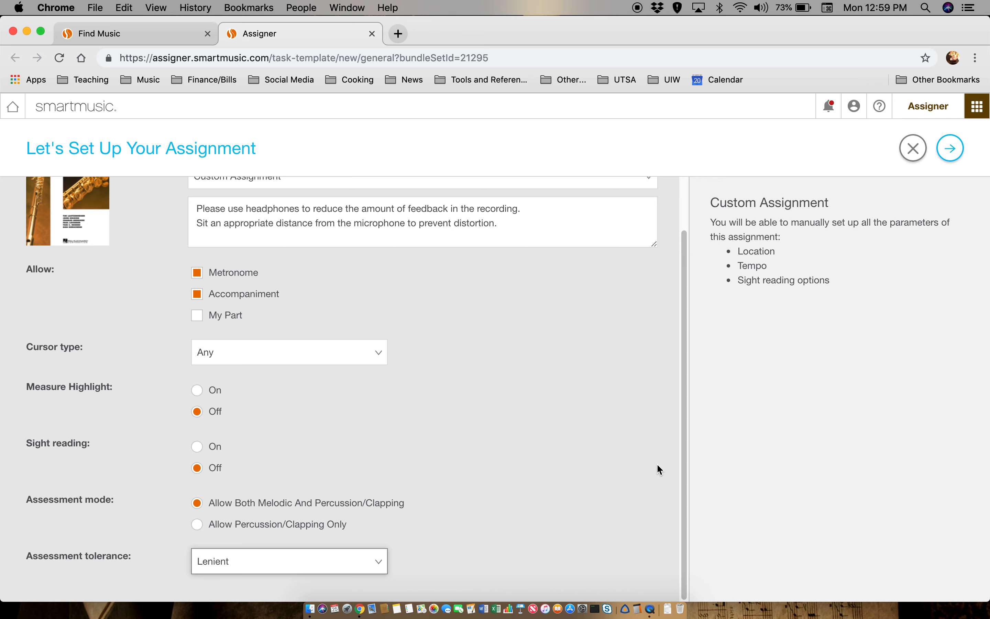
pyautogui.click(950, 150)
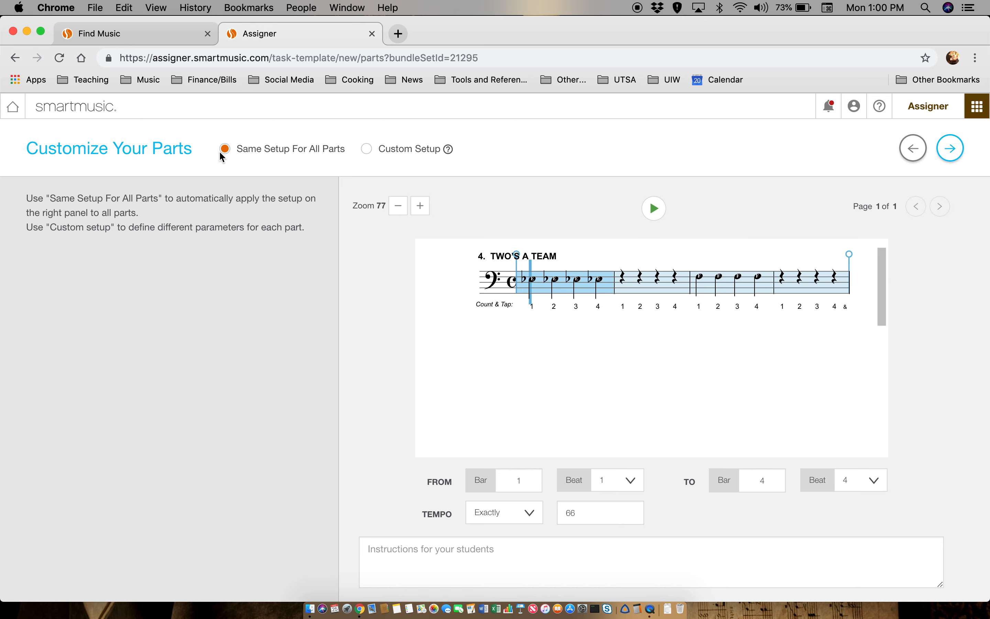
pyautogui.click(366, 152)
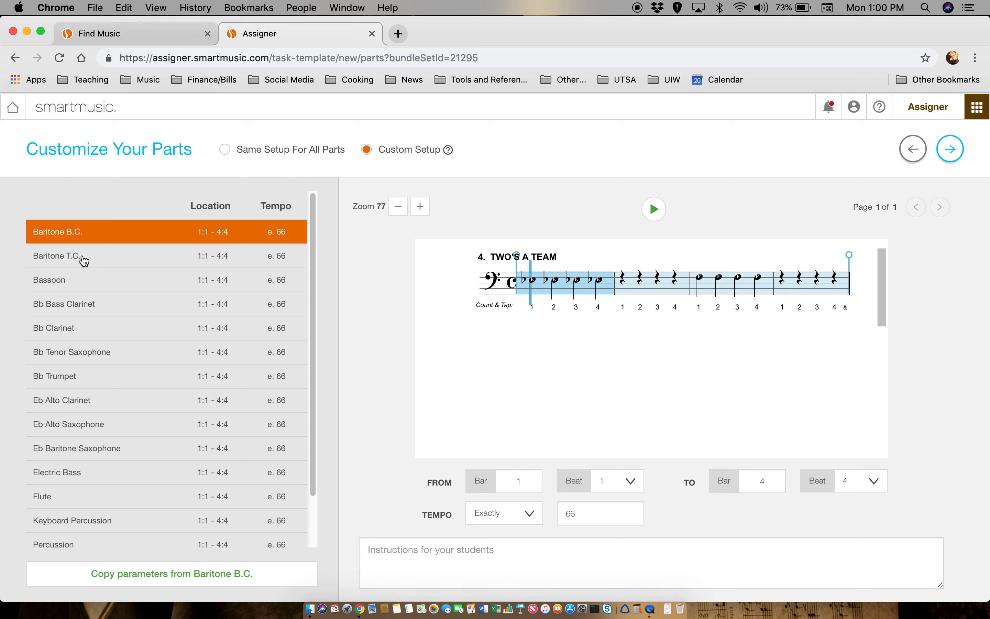
# - Use the same setup for all parts with the tempo set to Any
pyautogui.scroll(-3, 82, 393)
pyautogui.scroll(2, 84, 400)
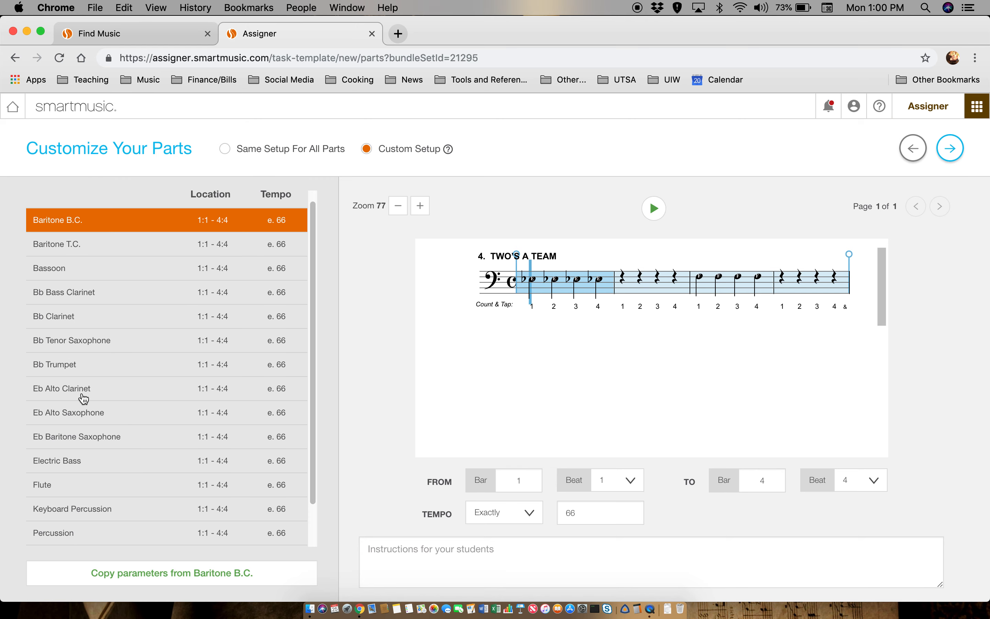
pyautogui.click(229, 153)
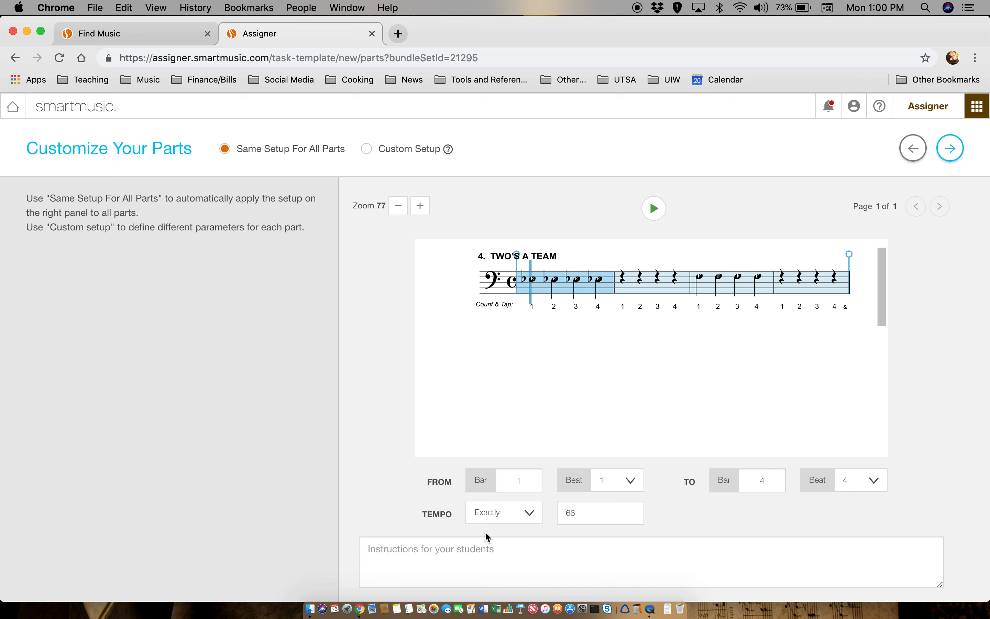
pyautogui.click(514, 519)
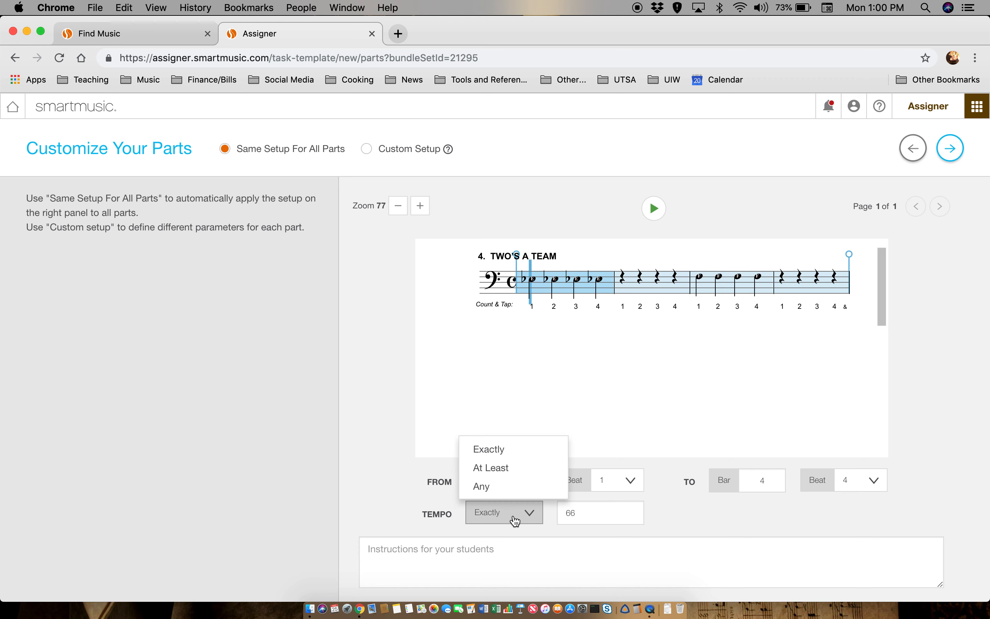
pyautogui.click(517, 487)
# - Type the tips 'Use whole note air - strong and steady' and 'Tongue lightly on the reed...'
pyautogui.click(478, 560)
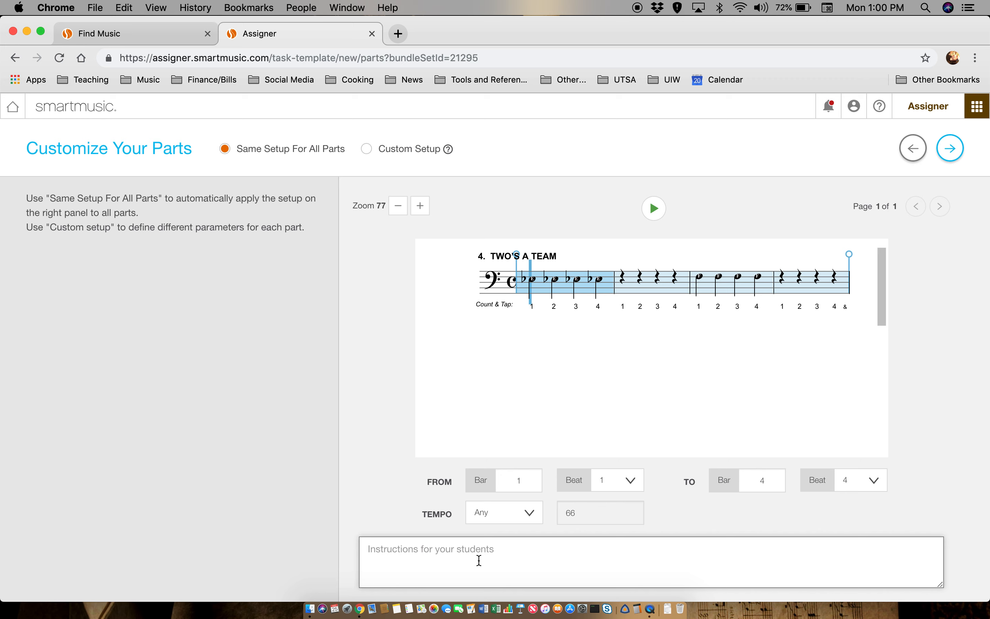
pyautogui.write('Use whole not ')
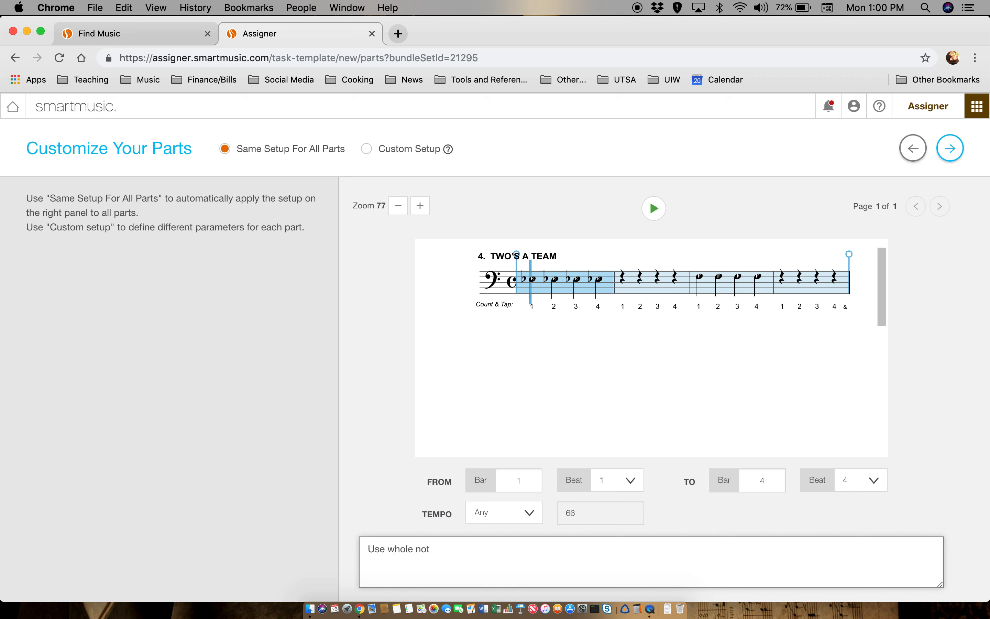
pyautogui.write('e air - strong and steady.')
pyautogui.write('Tongue')
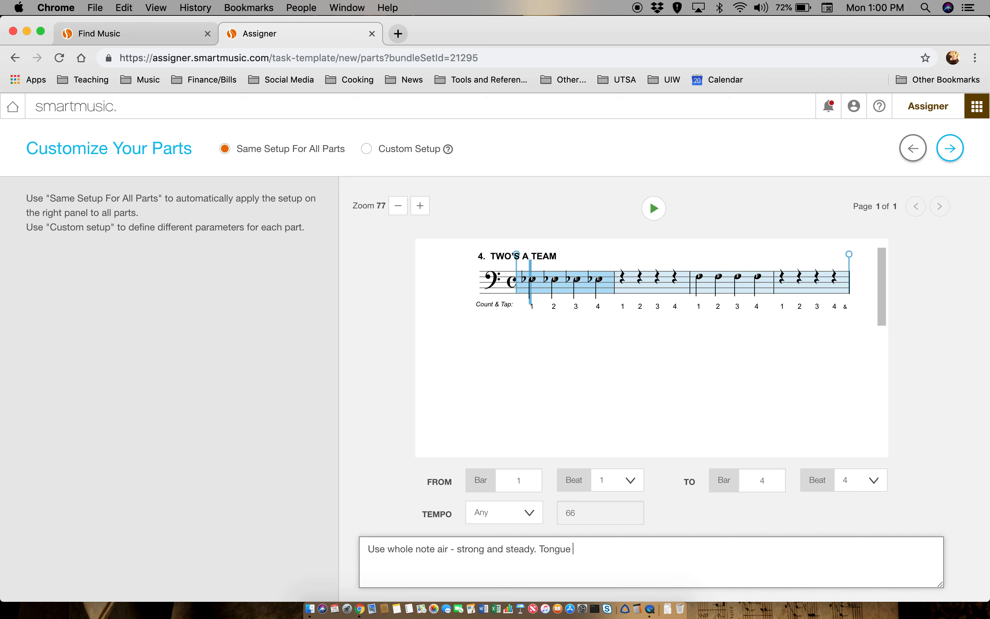
pyautogui.write(' lightly on the reed but keep the air flowing')
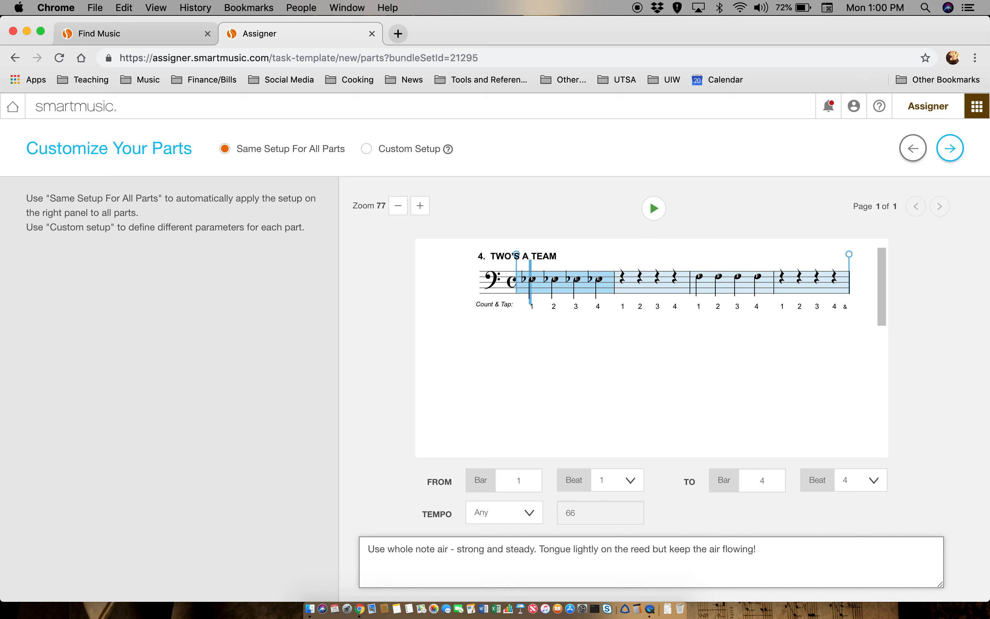
pyautogui.write('! Keep the fingers on ')
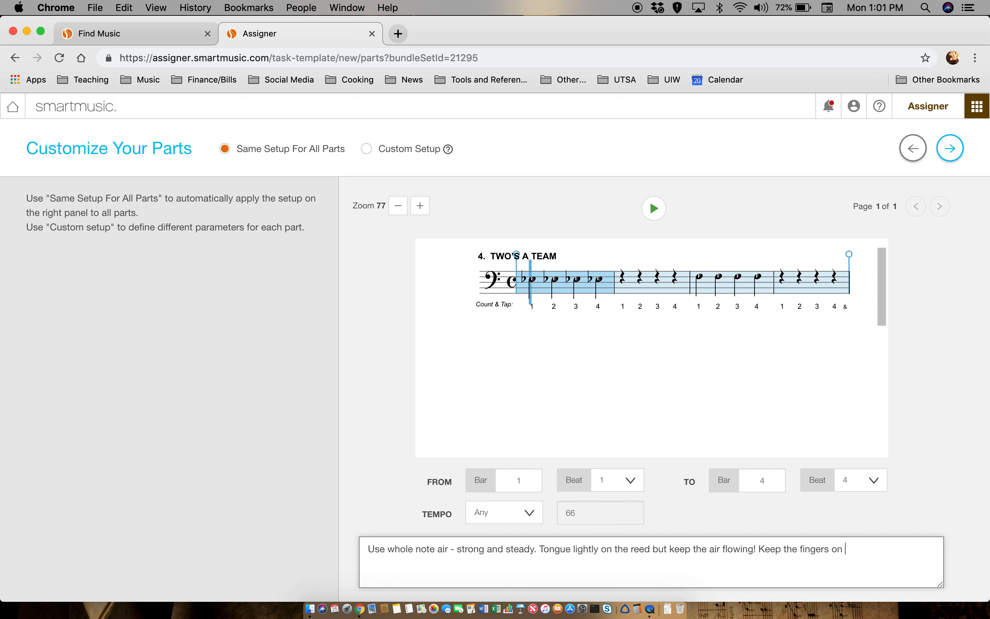
pyautogui.write('the pearls ready to move to th e')
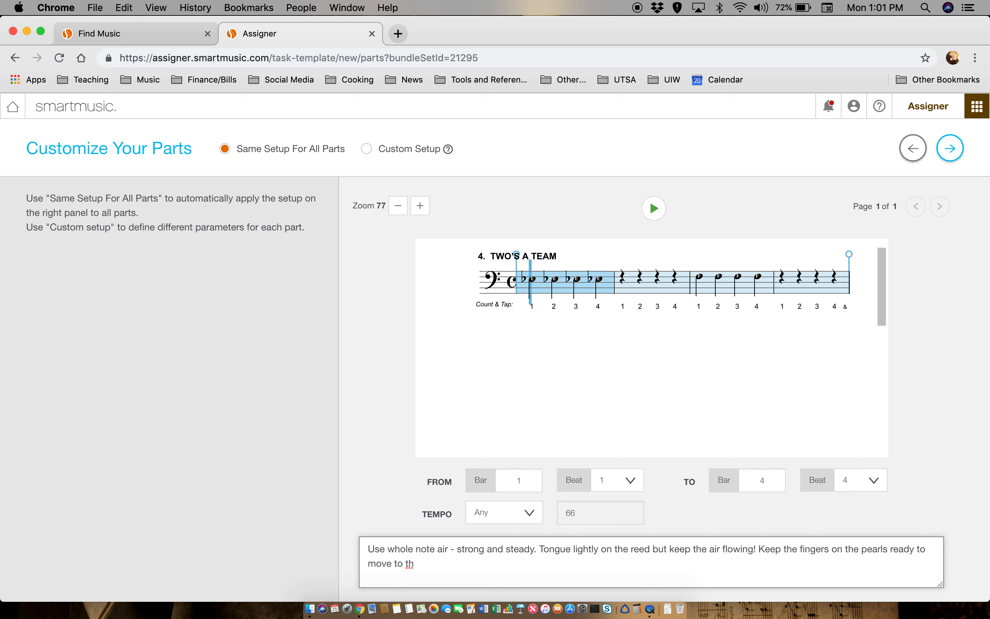
pyautogui.write('e next note.')
# - Open the Tone Production criterion in the rubric builder and review its name and Beginning level
pyautogui.click(958, 157)
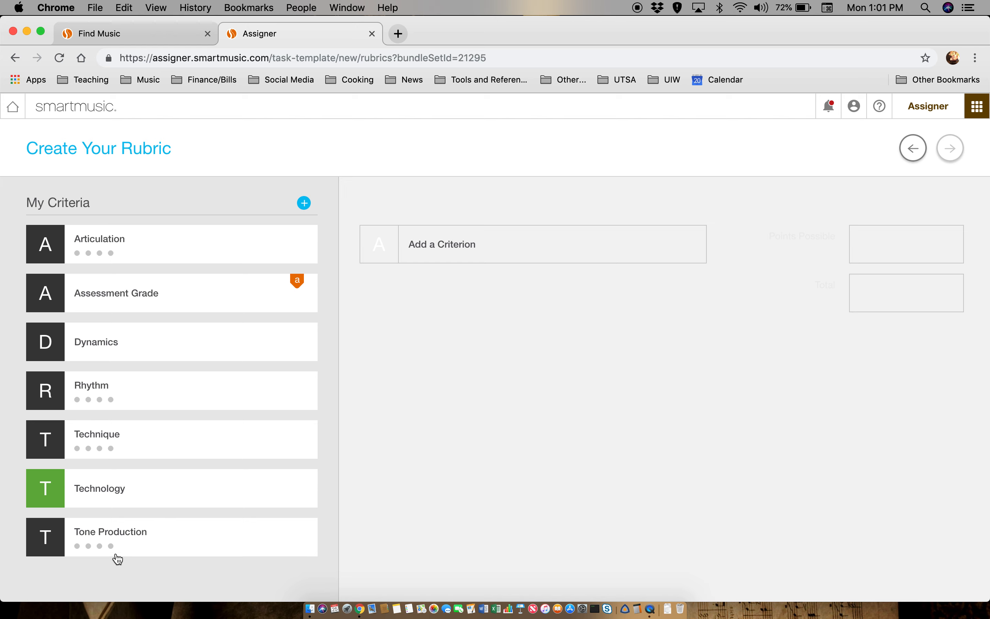
pyautogui.moveTo(97, 544)
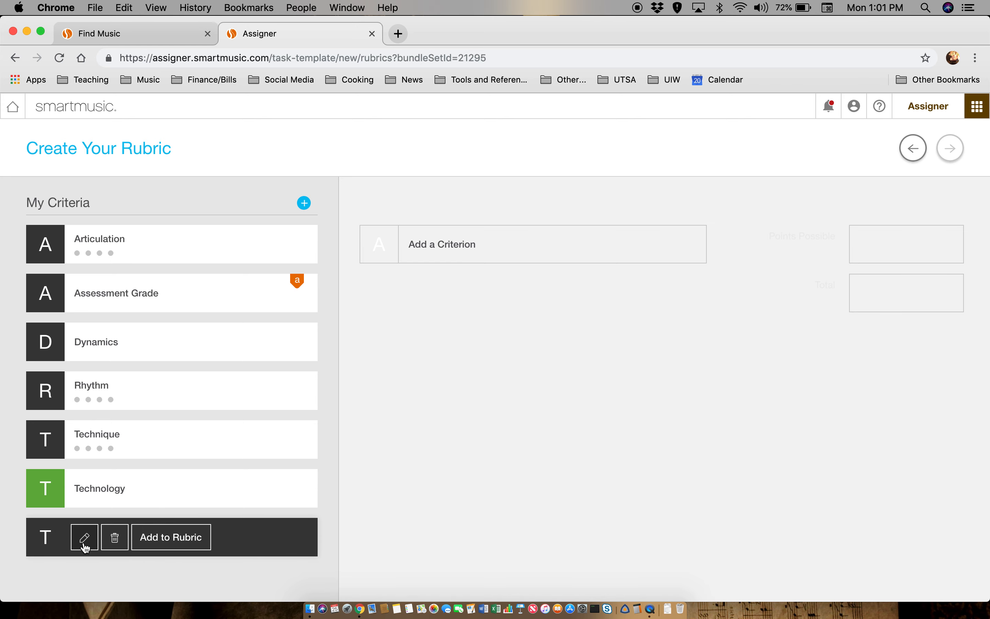
pyautogui.click(85, 544)
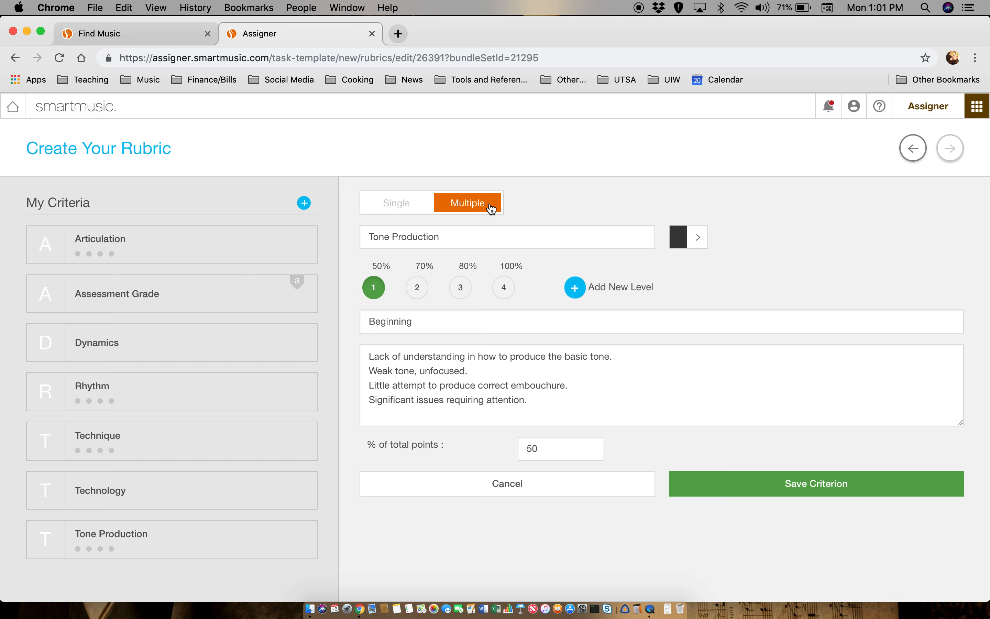
pyautogui.click(465, 236)
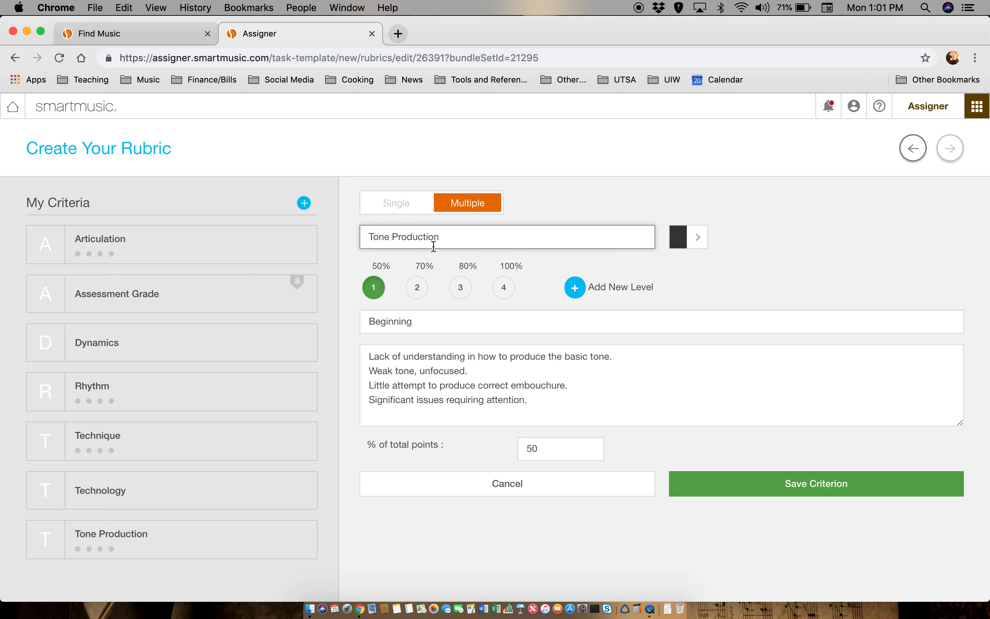
pyautogui.click(393, 321)
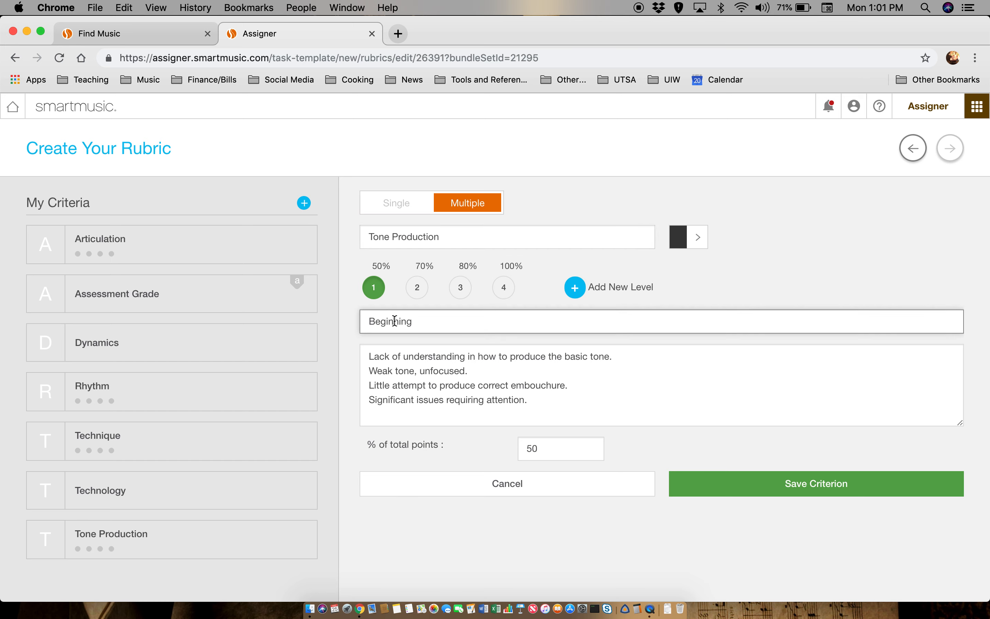
pyautogui.moveTo(525, 400); pyautogui.dragTo(360, 354)
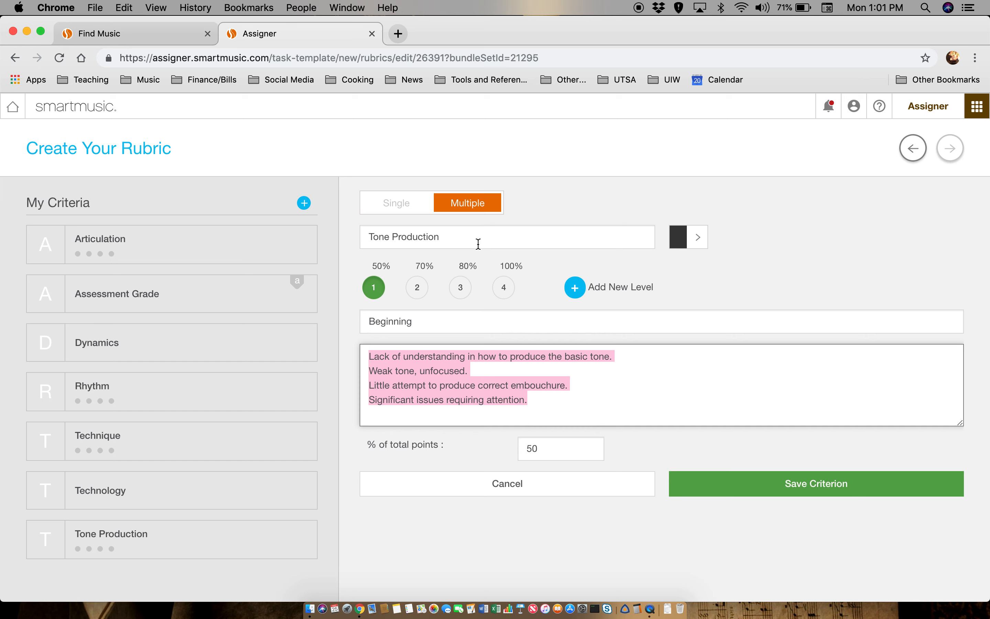
# - Review the Developing 70%, Advancing 80% and Accomplished 100% levels, then save the criterion
pyautogui.click(417, 288)
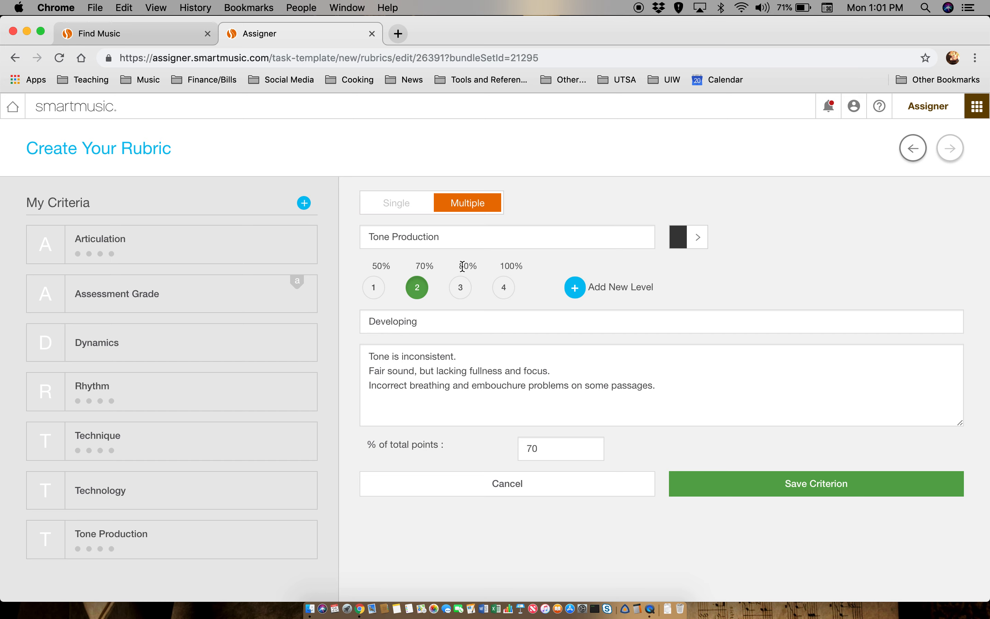
pyautogui.click(461, 288)
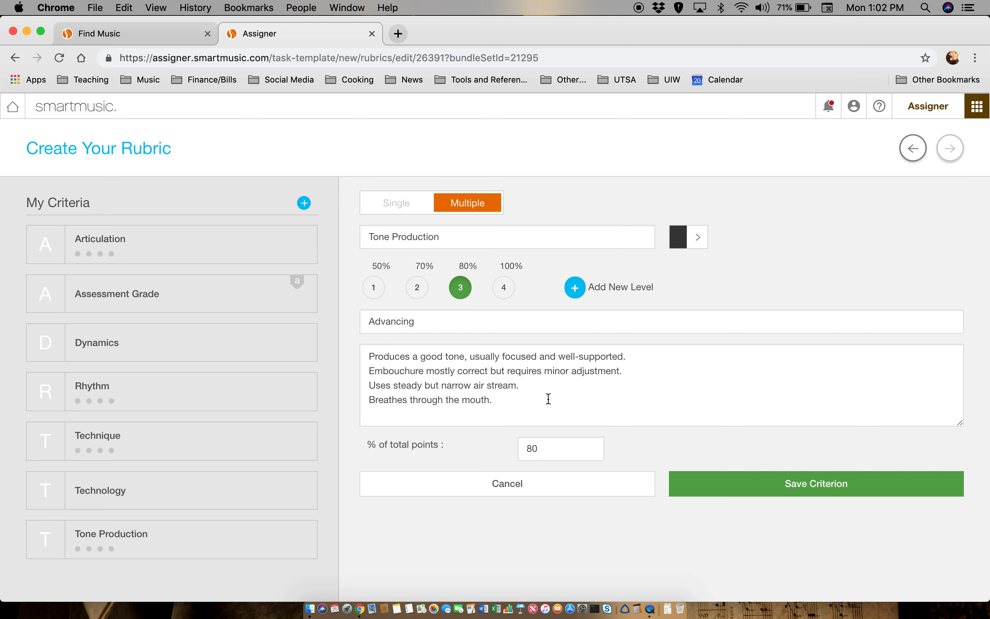
pyautogui.moveTo(521, 385); pyautogui.dragTo(362, 379)
pyautogui.click(484, 397)
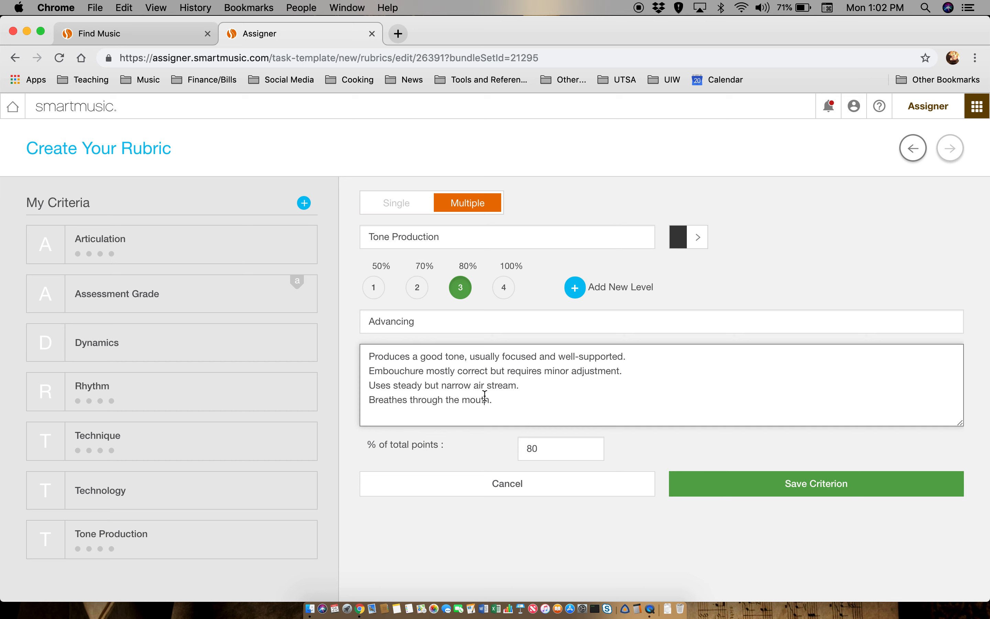
pyautogui.click(504, 288)
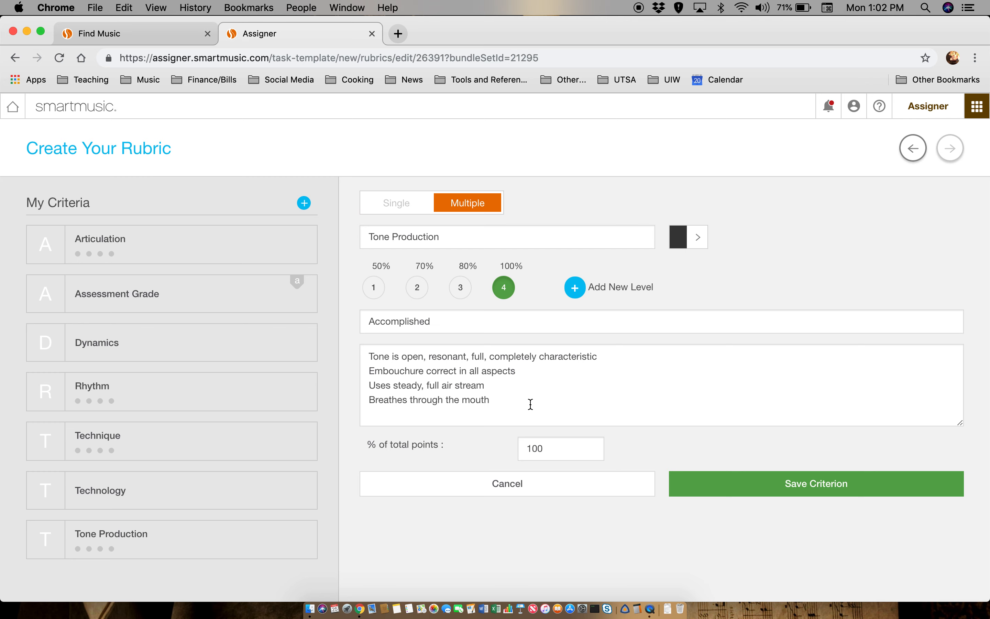
pyautogui.click(727, 501)
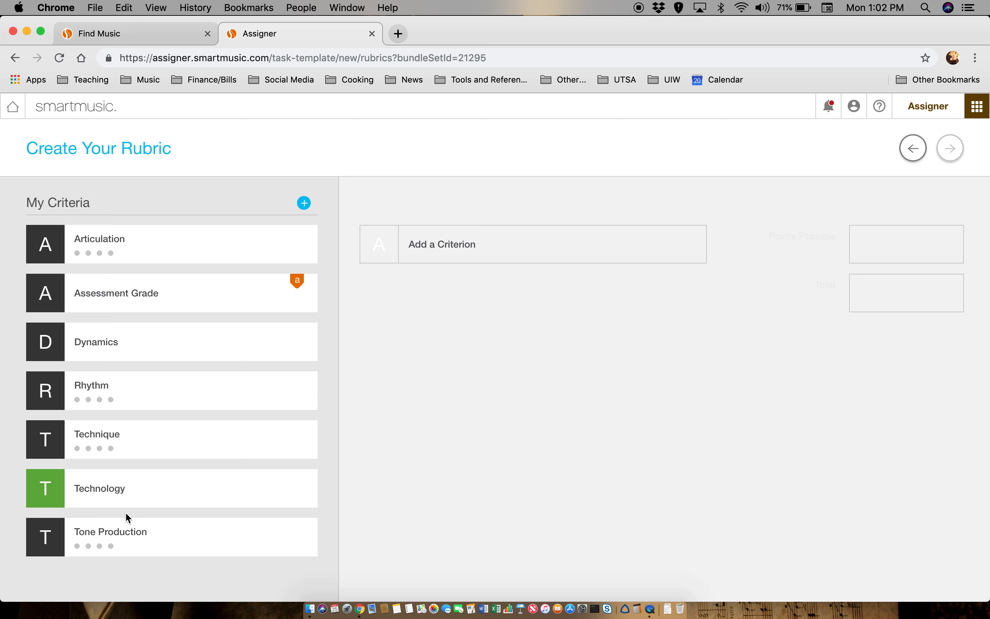
# - Add Tone Production to the rubric, then review Articulation's levels and save it
pyautogui.moveTo(113, 545)
pyautogui.click(163, 540)
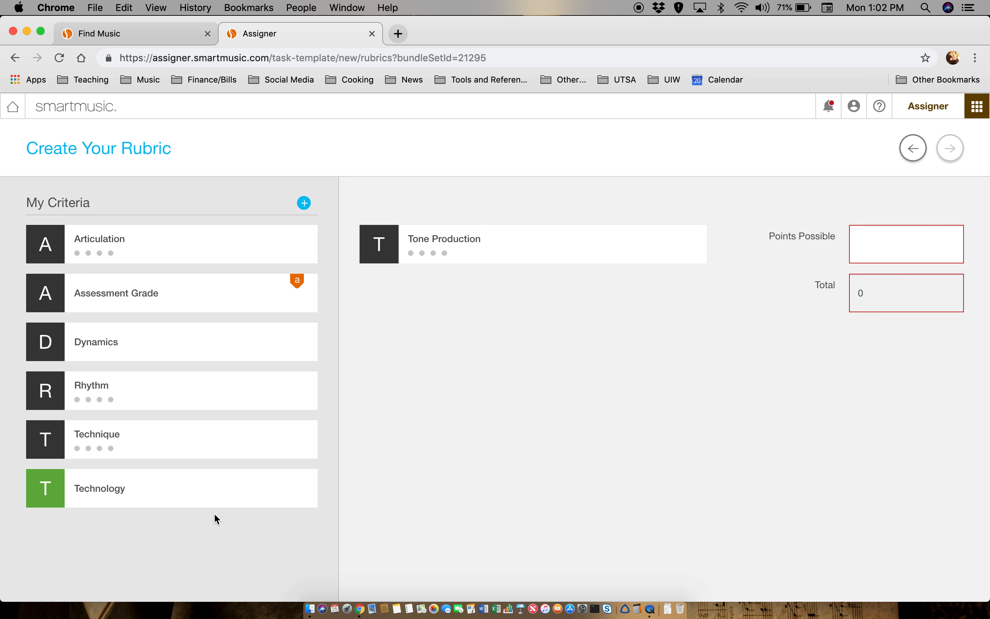
pyautogui.moveTo(275, 312)
pyautogui.moveTo(123, 262)
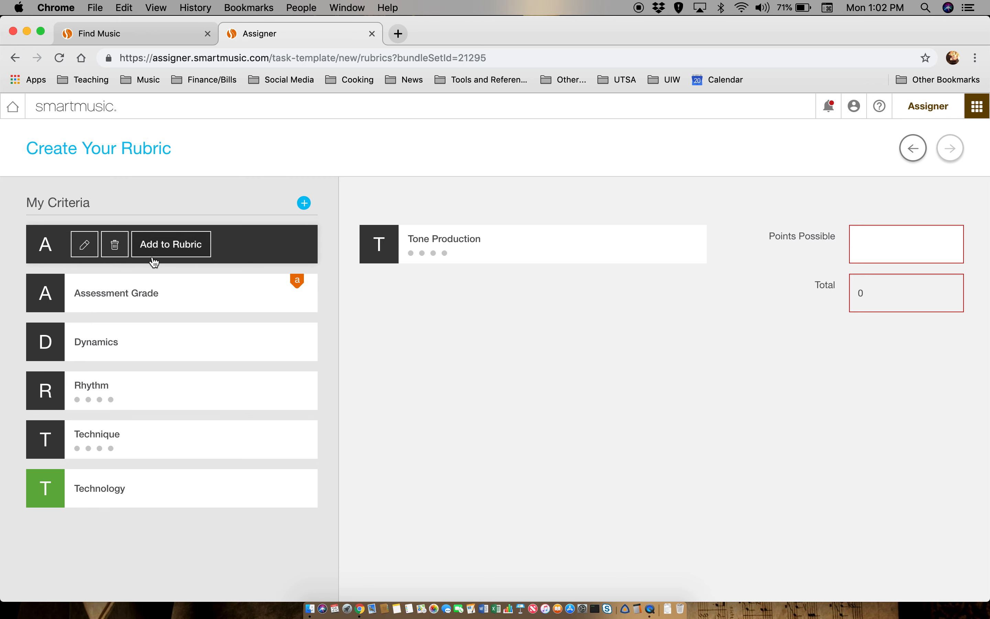
pyautogui.click(85, 244)
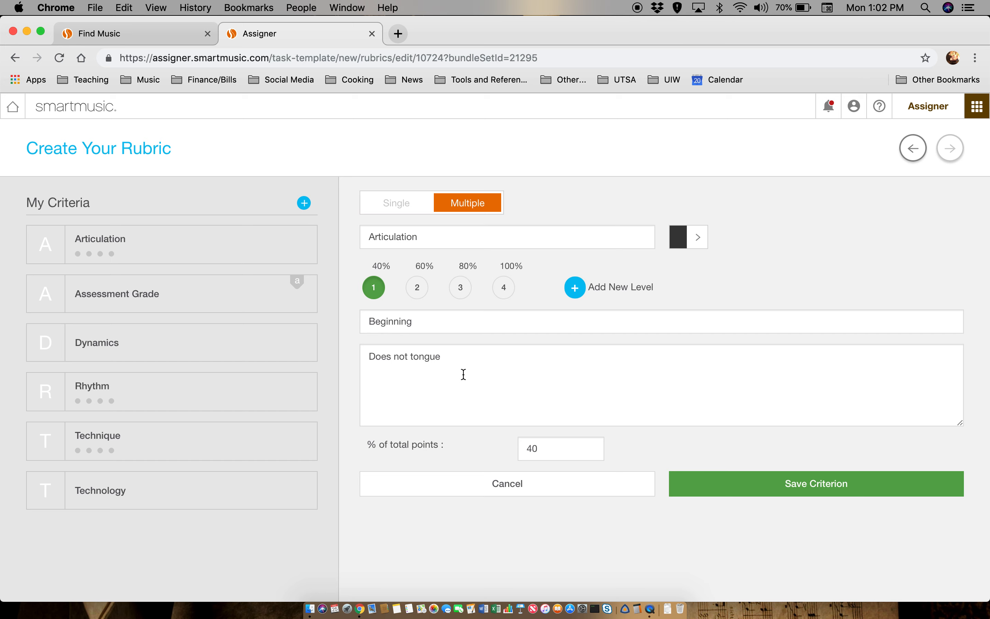
pyautogui.click(419, 291)
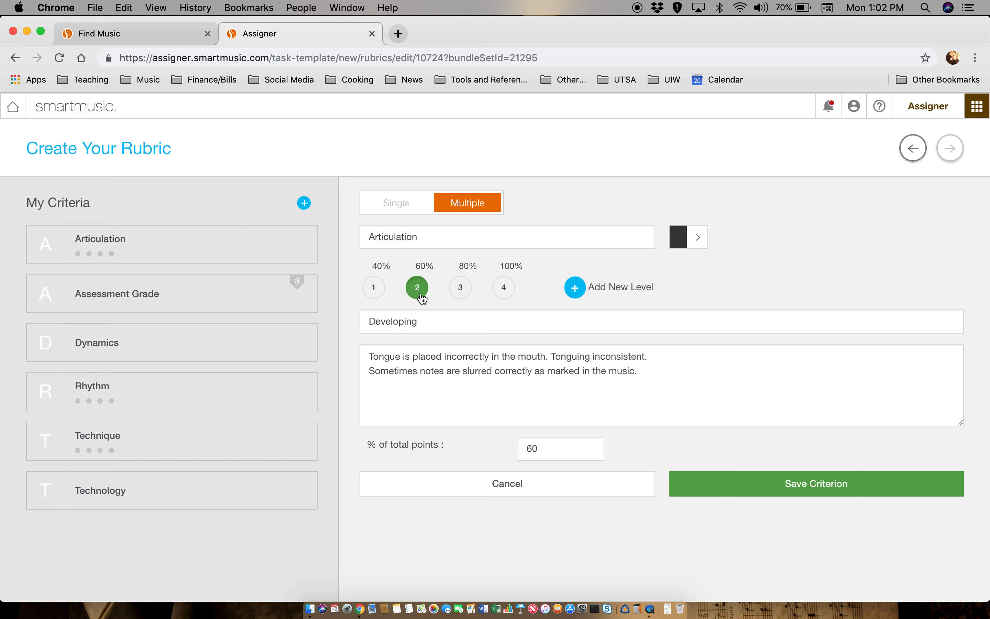
pyautogui.click(469, 294)
pyautogui.click(506, 298)
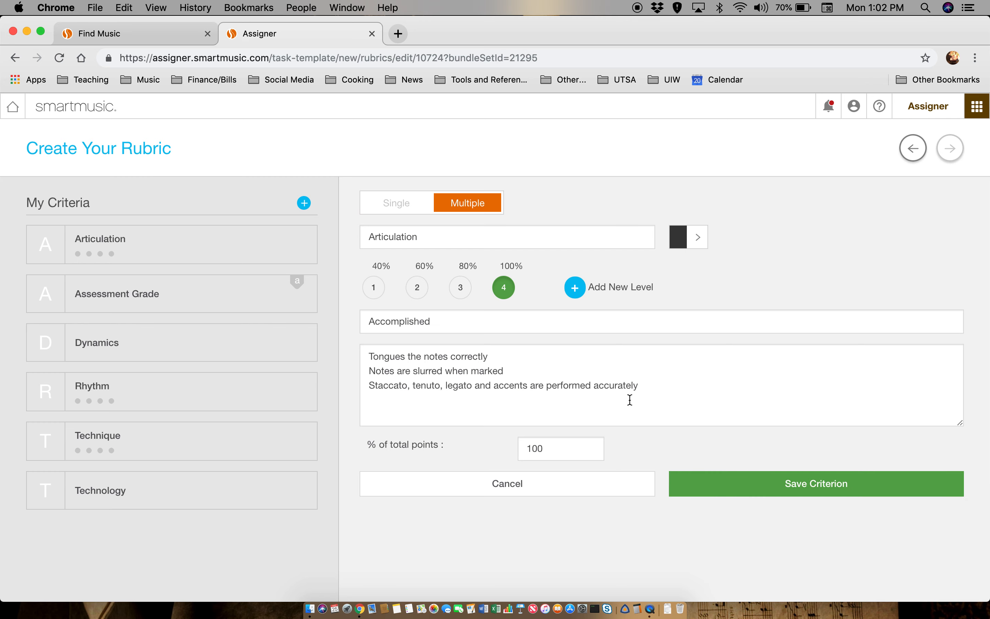
pyautogui.click(722, 492)
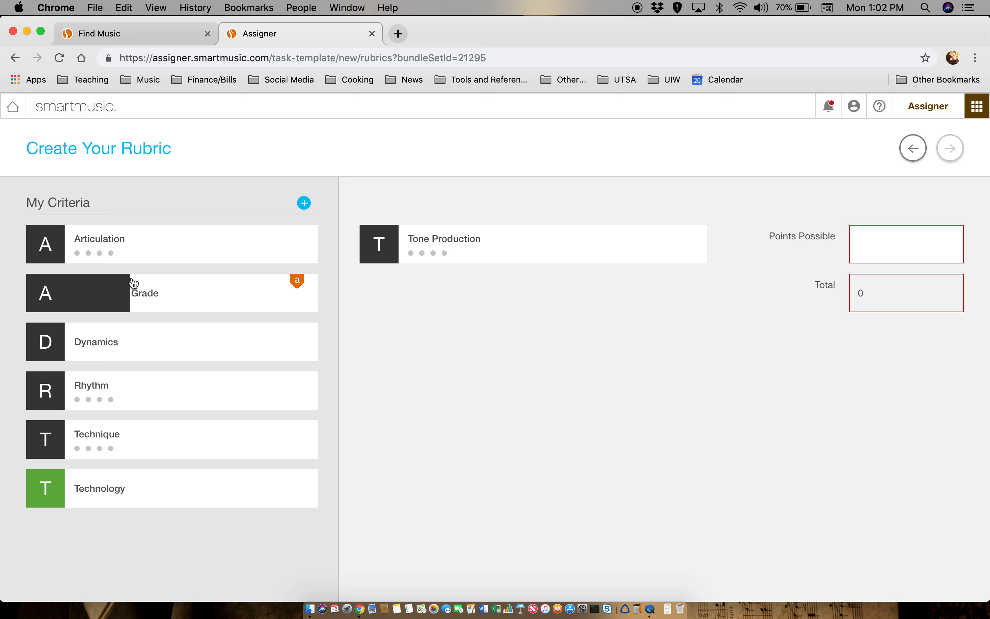
# - Add Articulation to the rubric and start a new blank criterion
pyautogui.moveTo(111, 258)
pyautogui.click(156, 252)
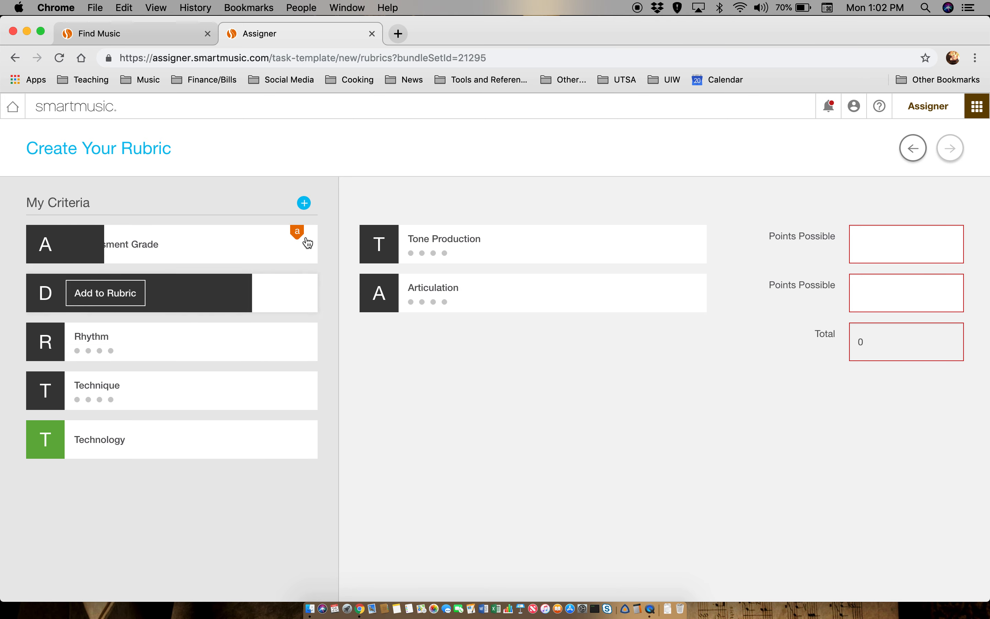
pyautogui.click(305, 204)
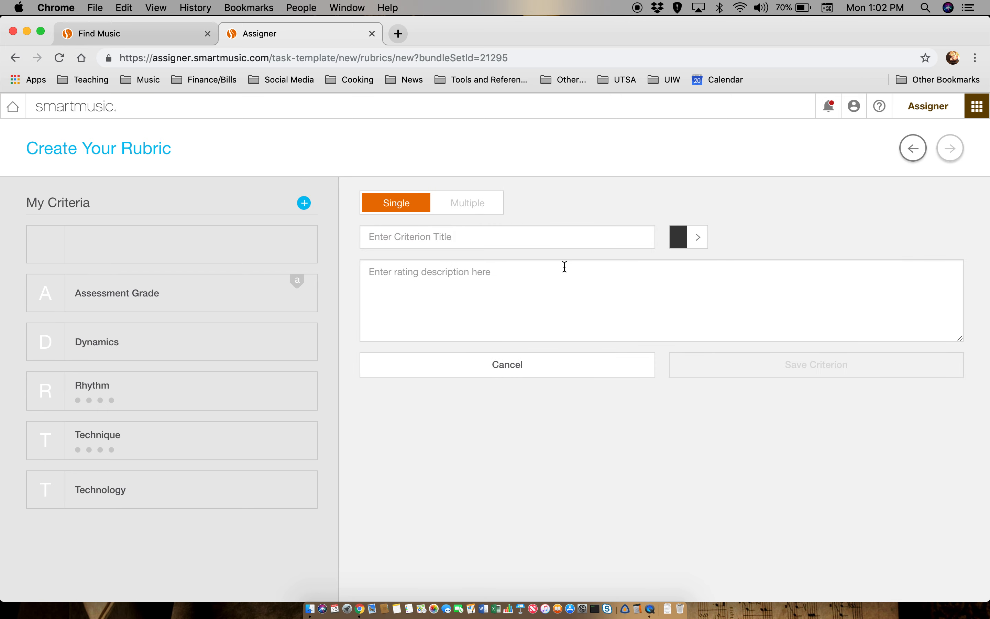
# - Make the trial criterion multi-level, with a placeholder first-level title and 20%
pyautogui.click(493, 236)
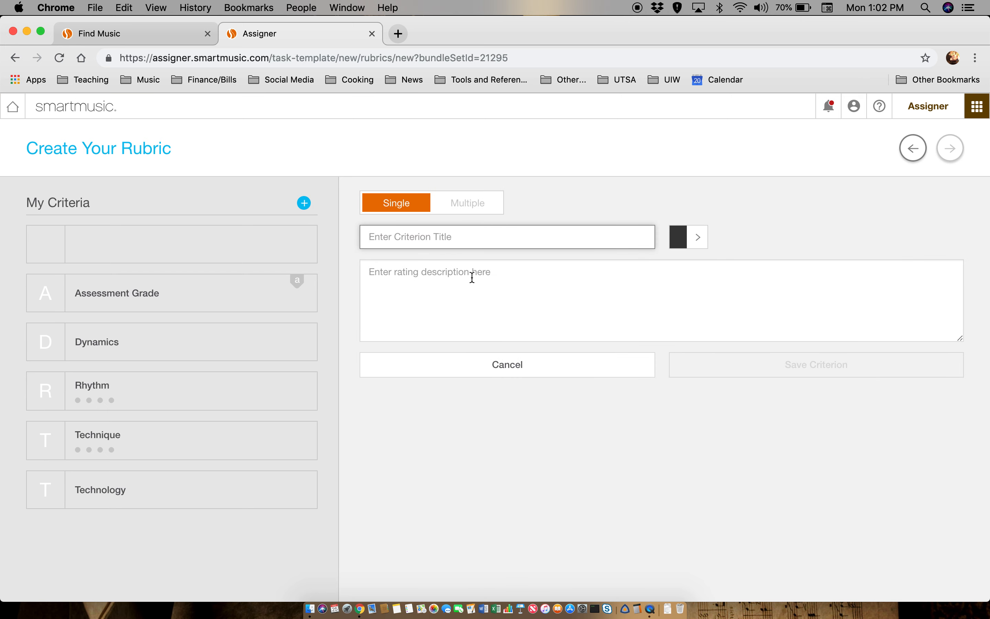
pyautogui.click(464, 292)
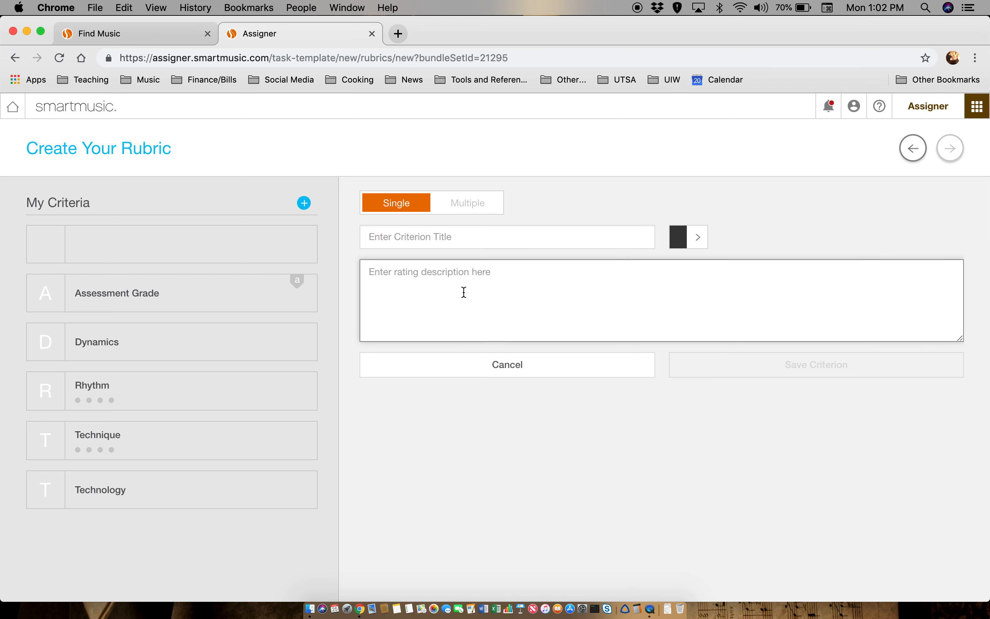
pyautogui.click(461, 205)
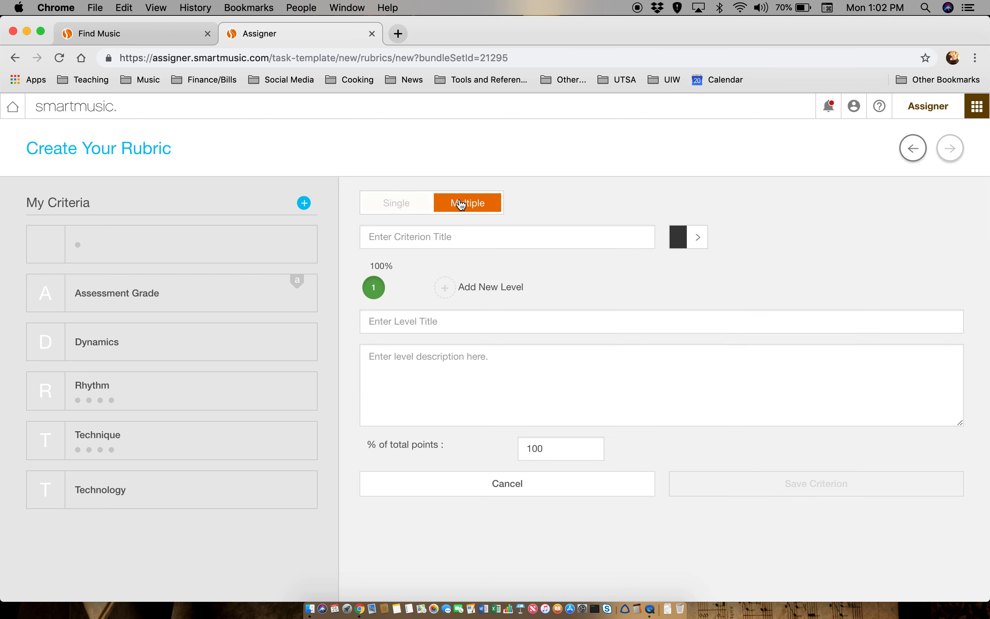
pyautogui.click(403, 325)
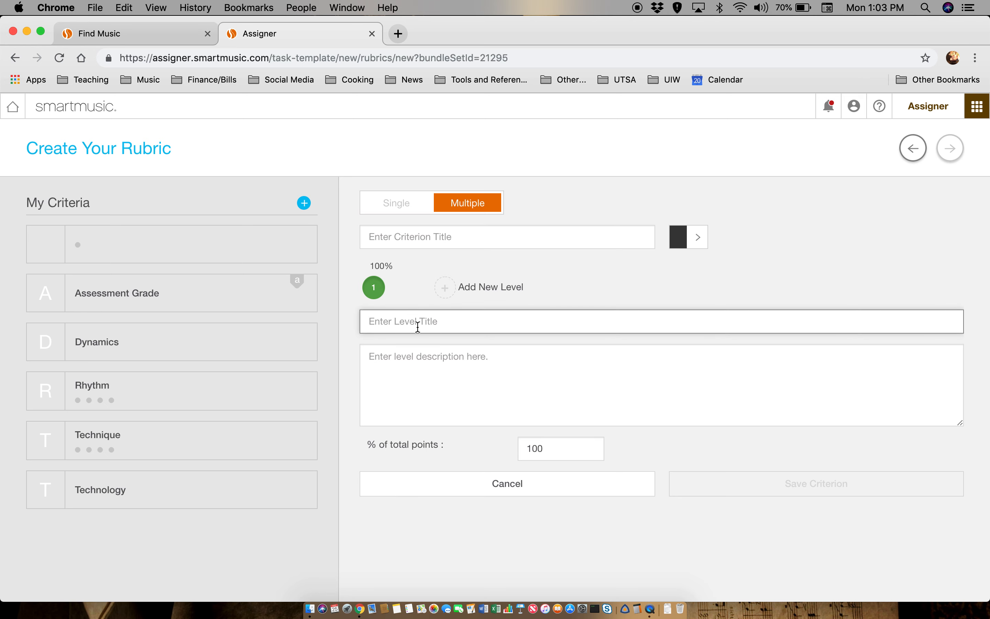
pyautogui.write('kajldfkja')
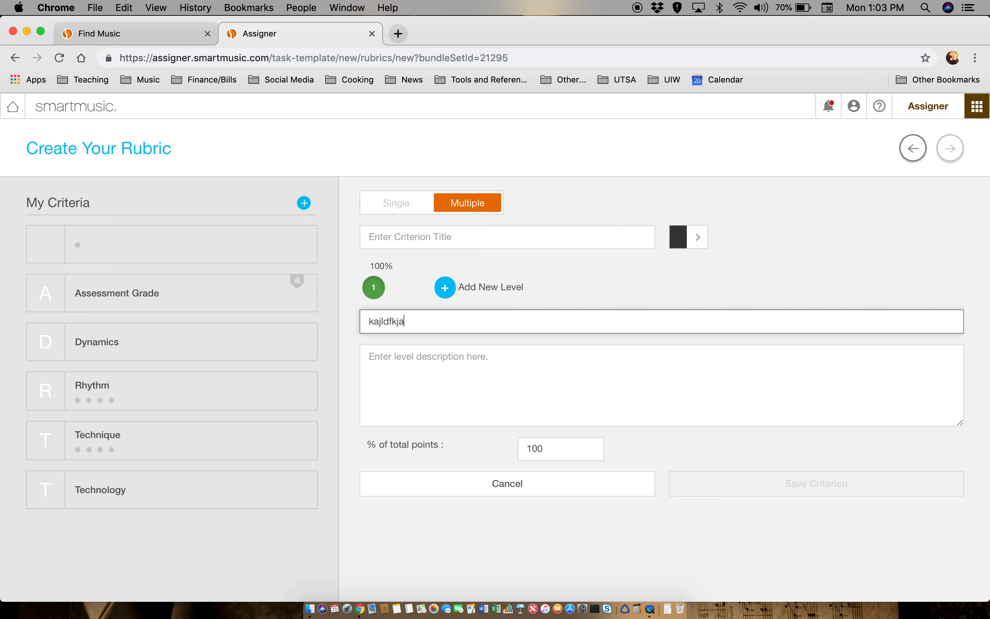
pyautogui.click(442, 288)
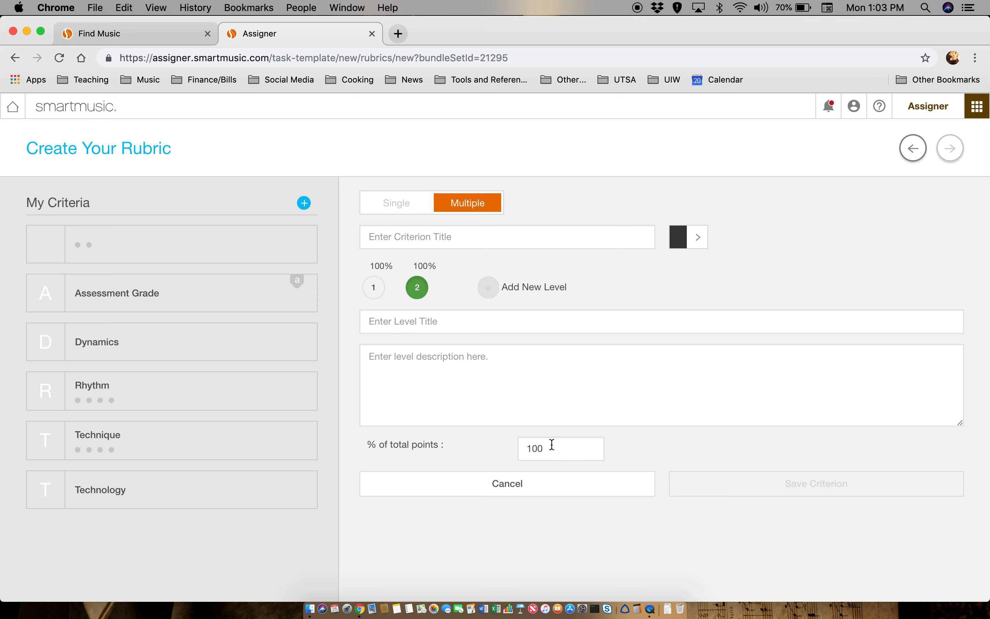
pyautogui.click(426, 294)
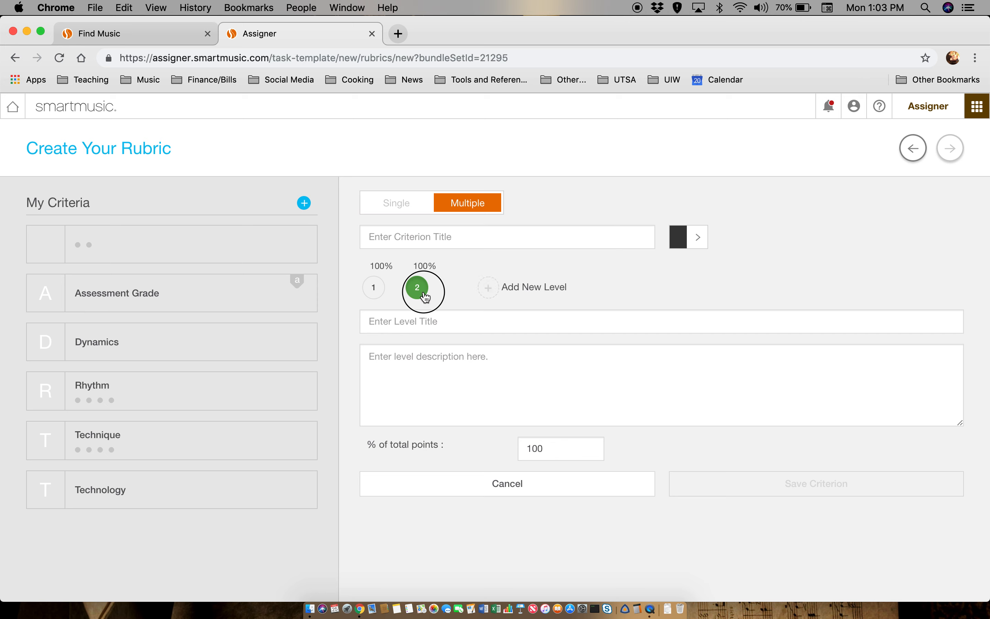
pyautogui.click(374, 287)
pyautogui.moveTo(547, 451); pyautogui.dragTo(521, 449)
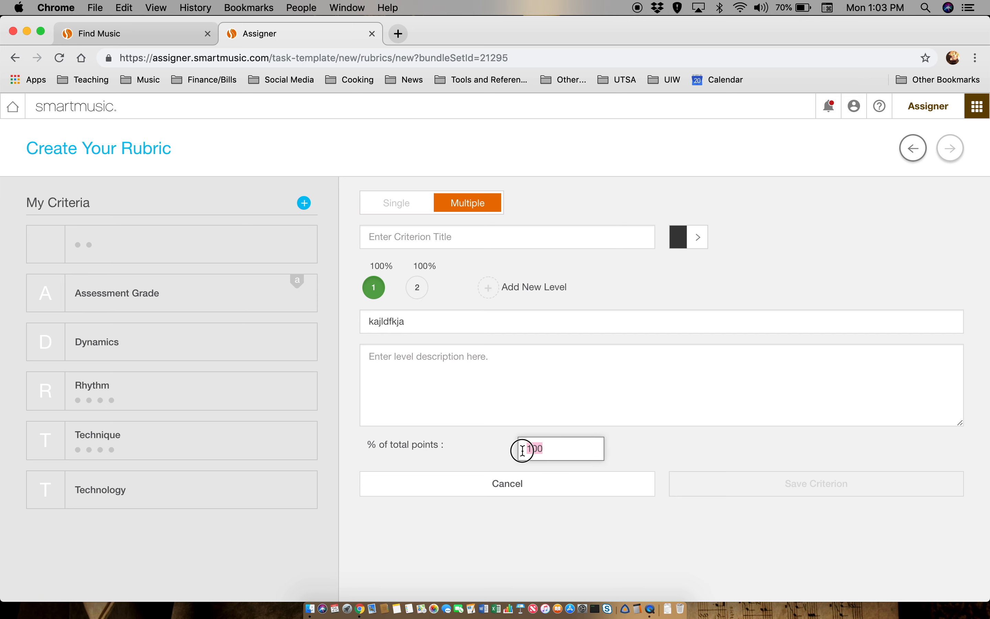
pyautogui.write('20')
# - Set the second level to 40% titled 'poor', add a third level, then cancel the criterion
pyautogui.click(424, 292)
pyautogui.click(458, 322)
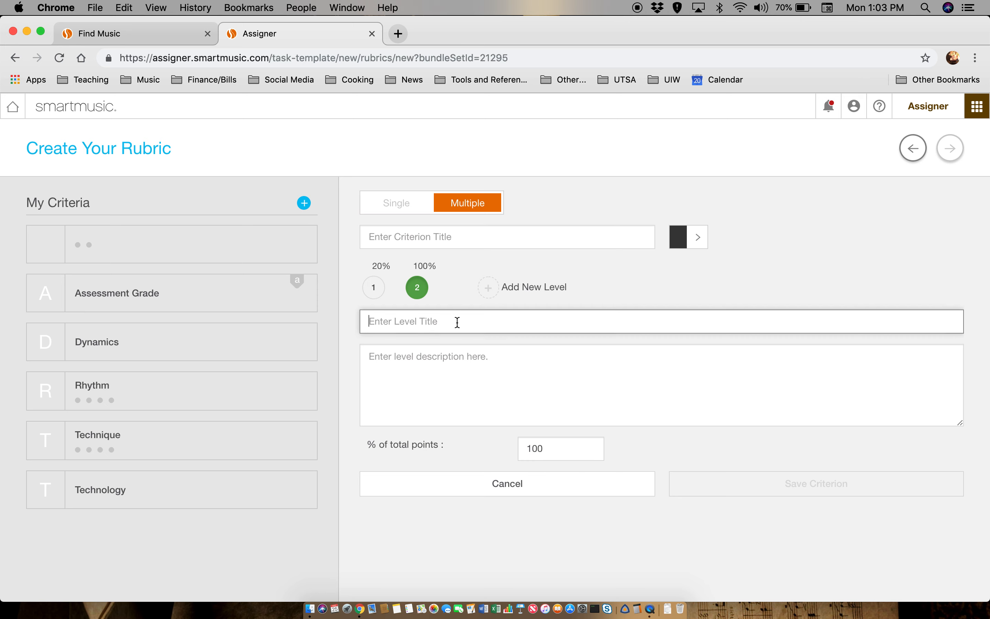
pyautogui.doubleClick(539, 446)
pyautogui.write('0')
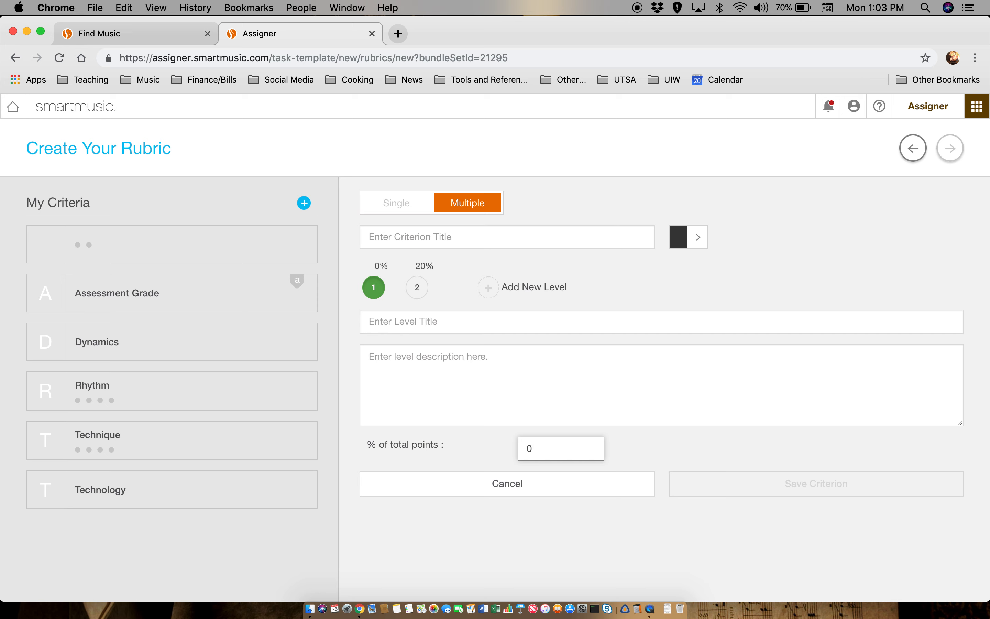
pyautogui.write('40')
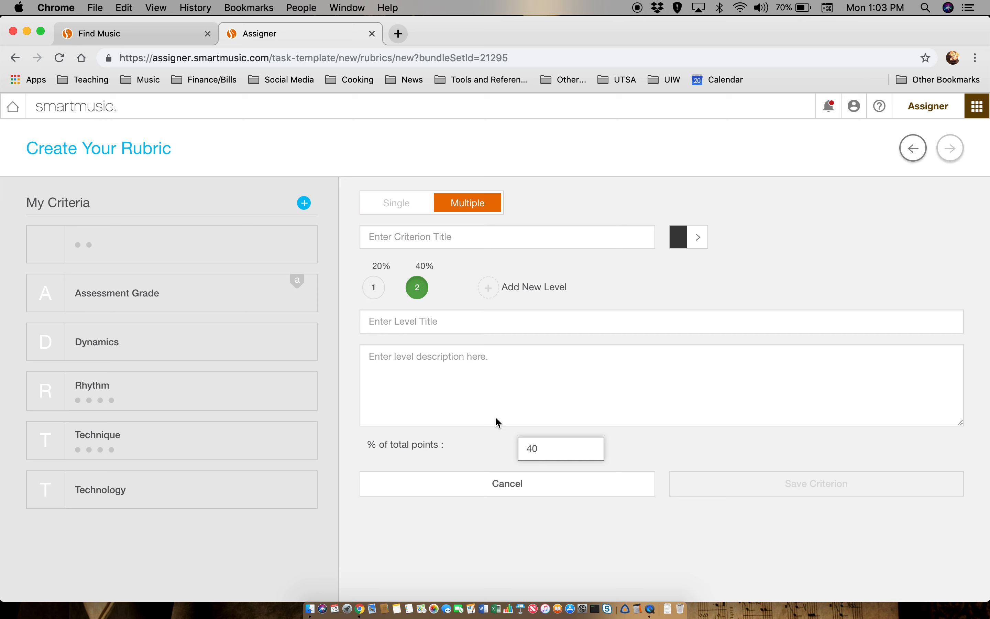
pyautogui.click(452, 322)
pyautogui.write('poor')
pyautogui.click(489, 287)
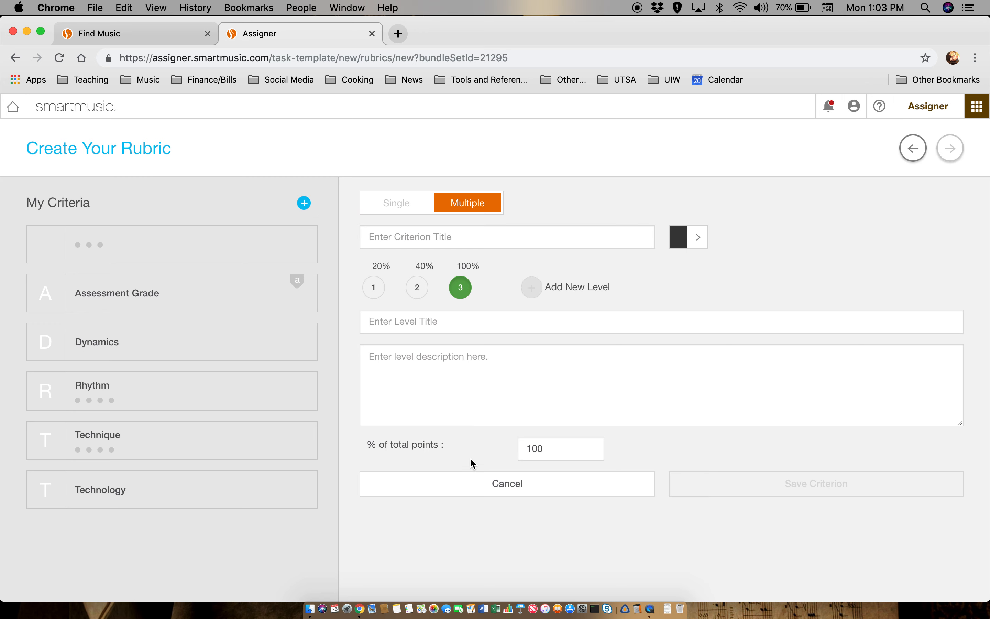
pyautogui.click(482, 487)
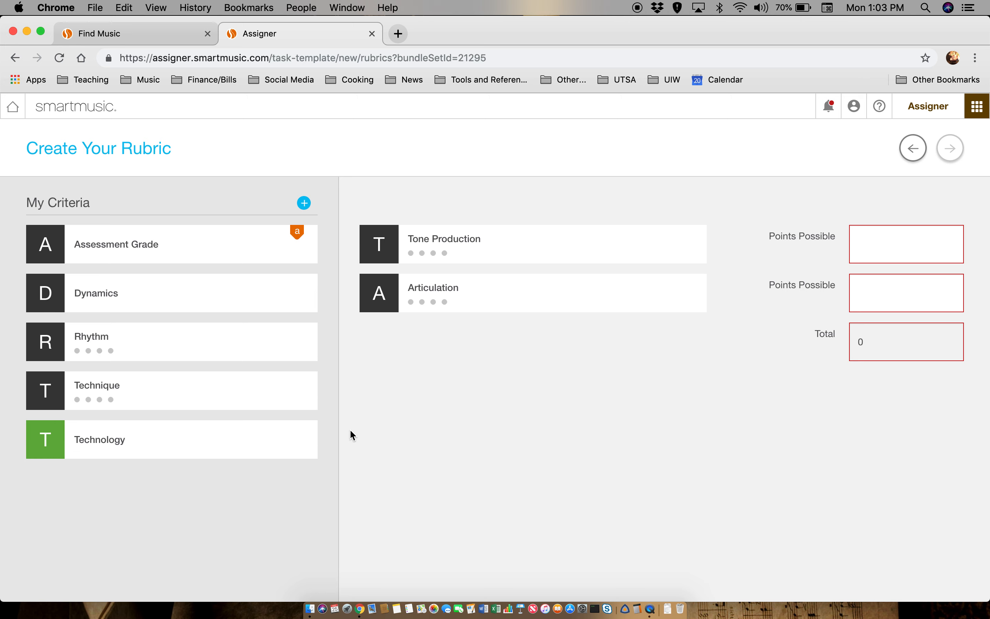
# - Add Technique, Rhythm and Technology to the rubric, closing Technology's editor unchanged
pyautogui.click(128, 401)
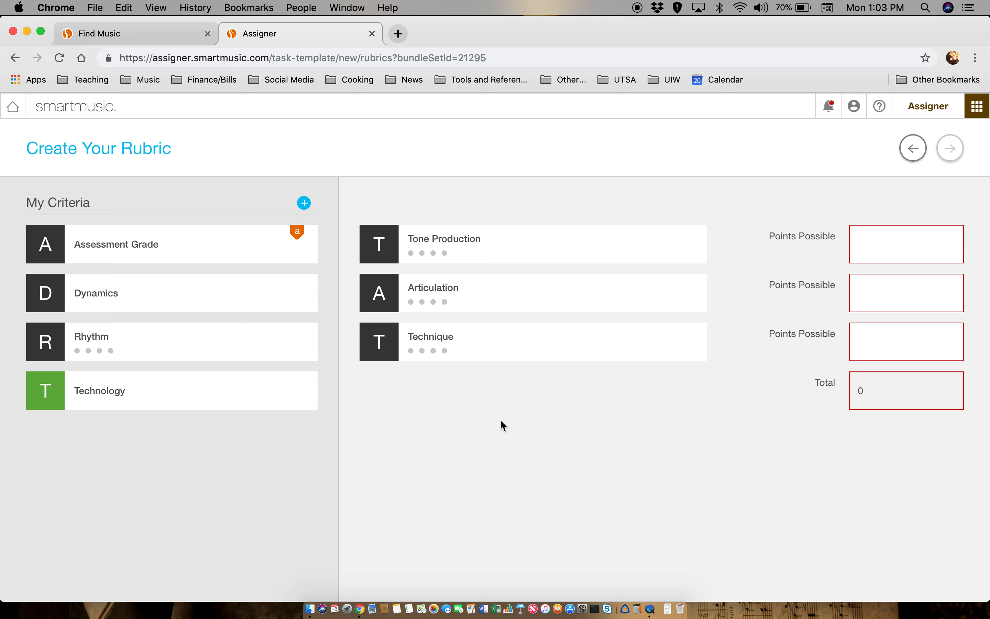
pyautogui.moveTo(132, 342)
pyautogui.click(147, 343)
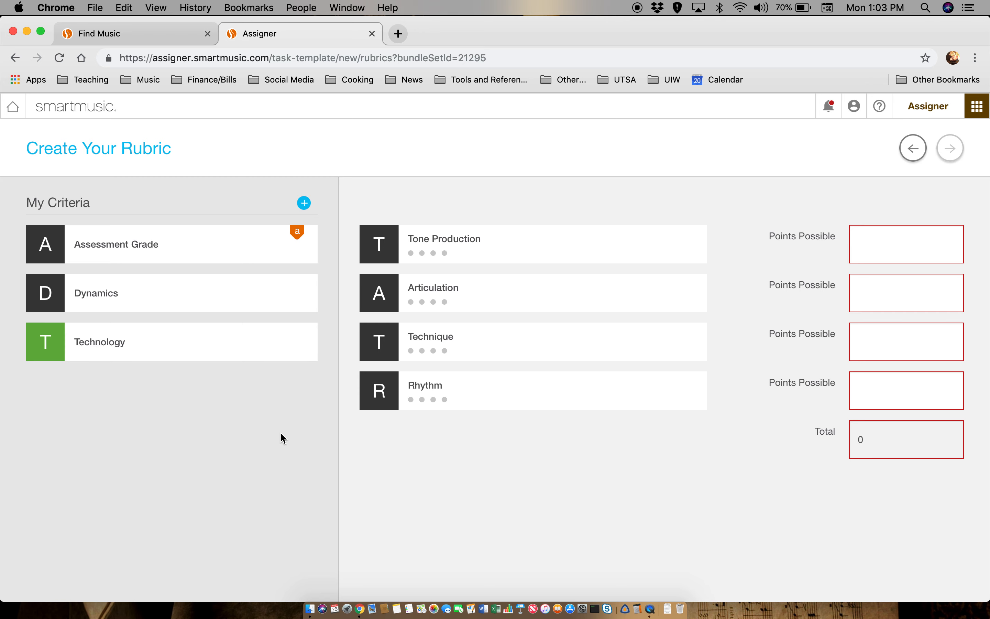
pyautogui.moveTo(259, 348)
pyautogui.click(92, 344)
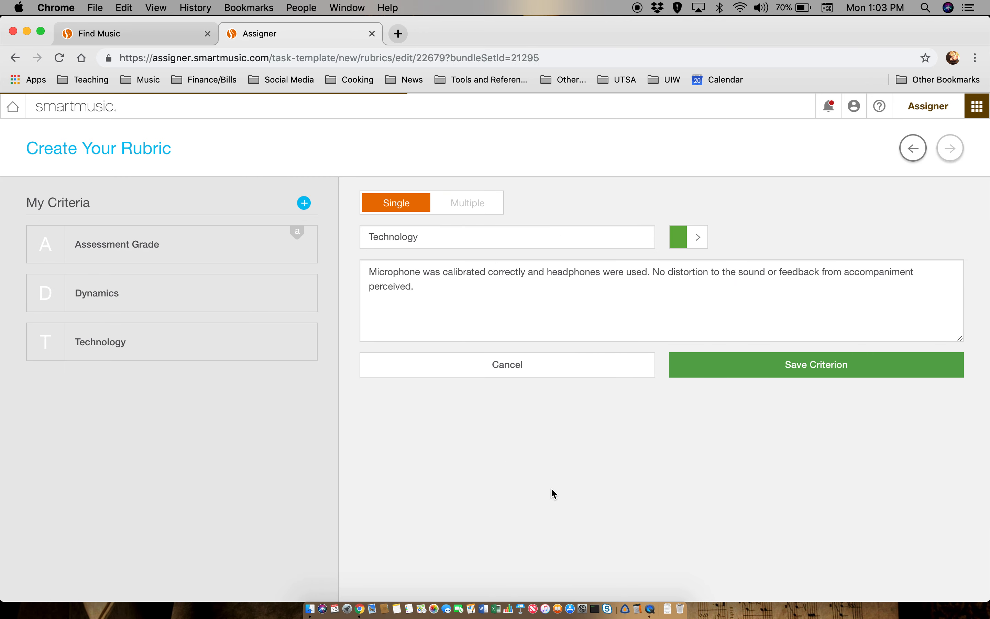
pyautogui.click(516, 294)
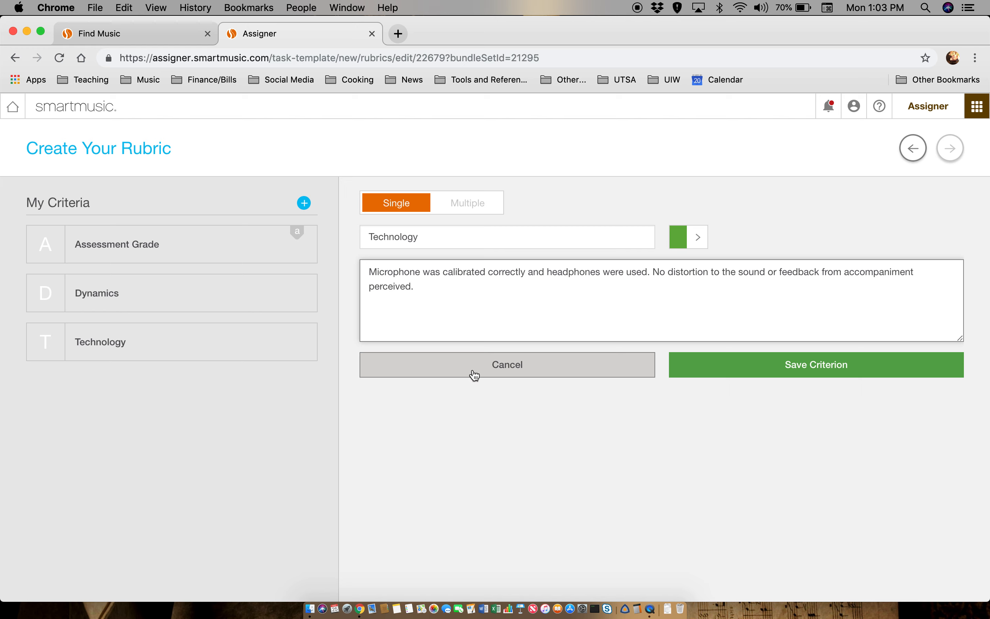
pyautogui.click(556, 373)
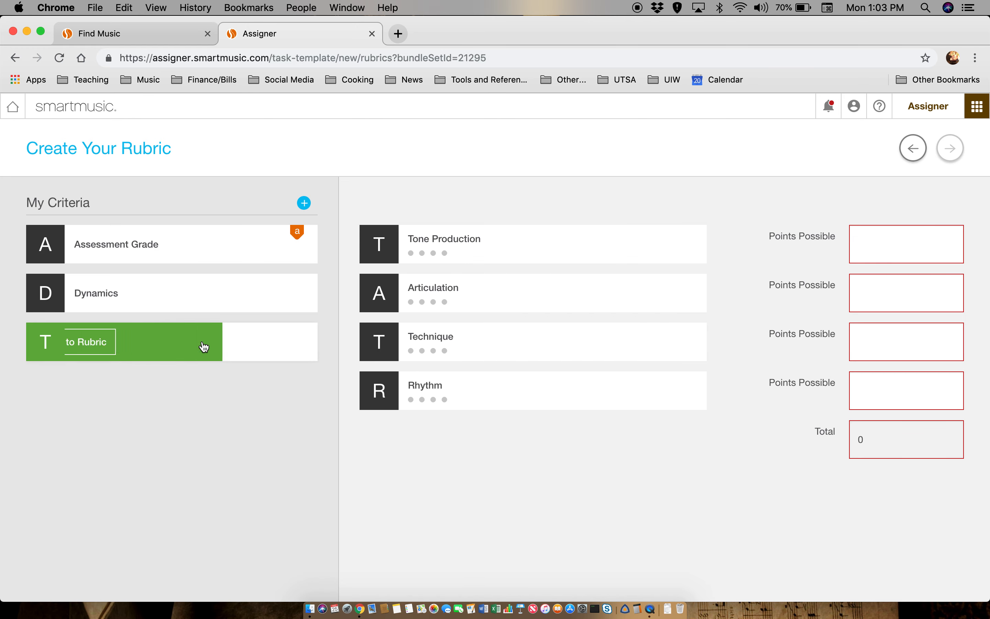
pyautogui.click(178, 342)
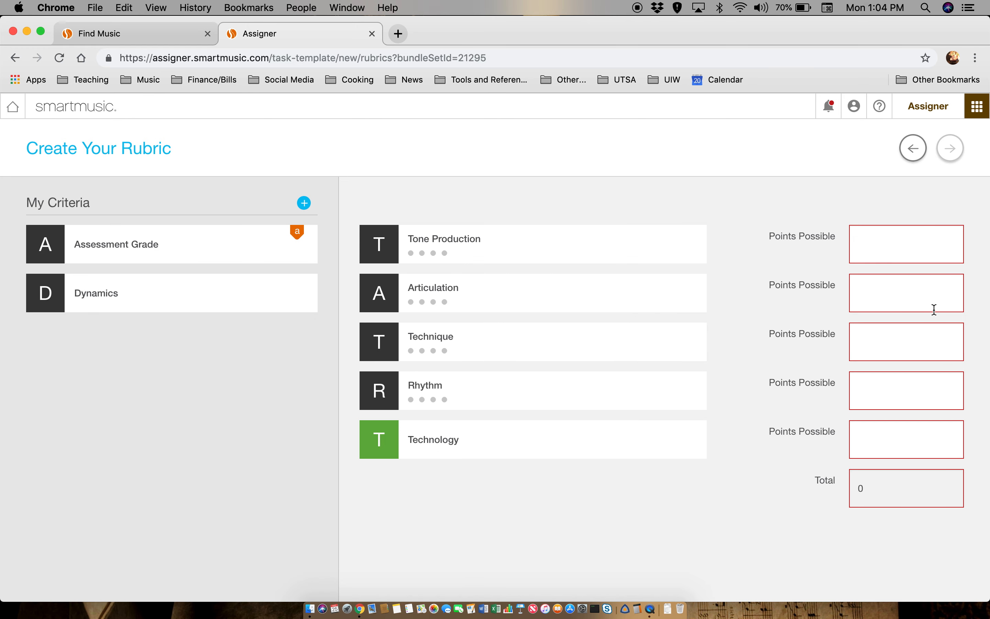
pyautogui.click(889, 240)
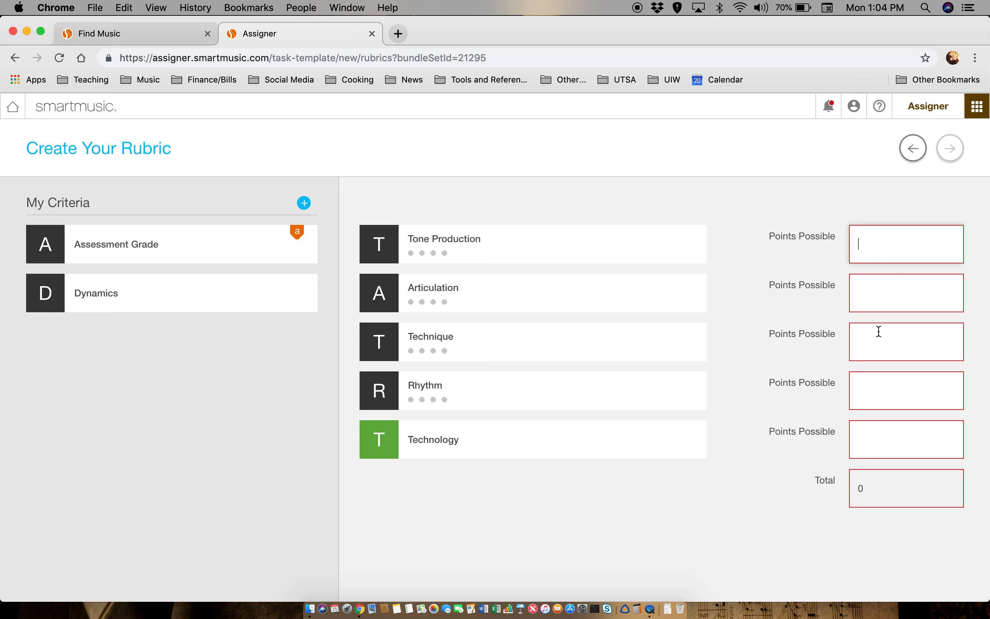
# - Enter points: Technology 5, Rhythm 5, Technique 5, Articulation 10, Tone Production 10
pyautogui.click(879, 438)
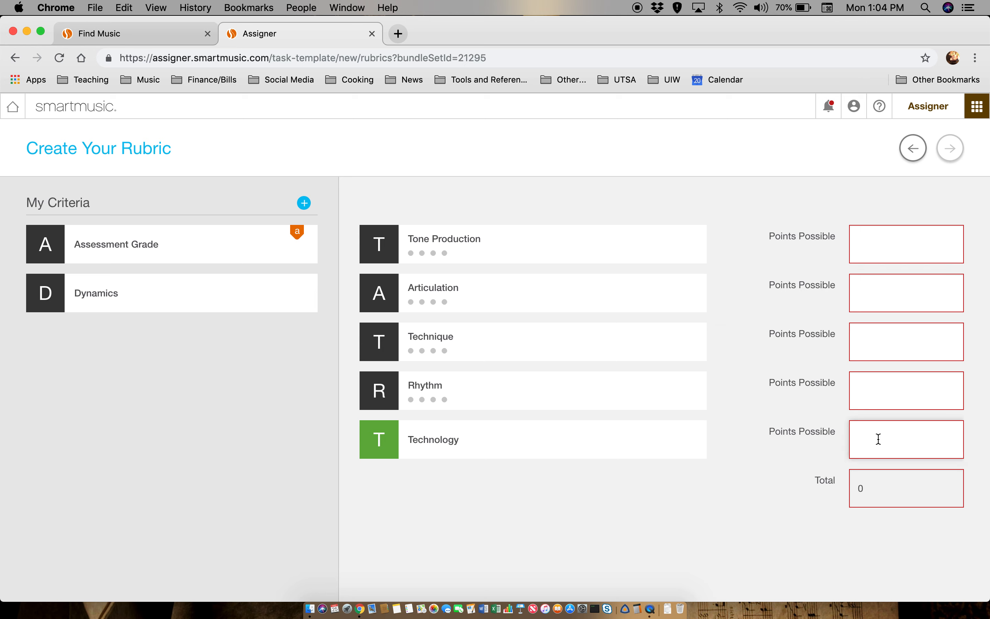
pyautogui.write('5')
pyautogui.click(868, 376)
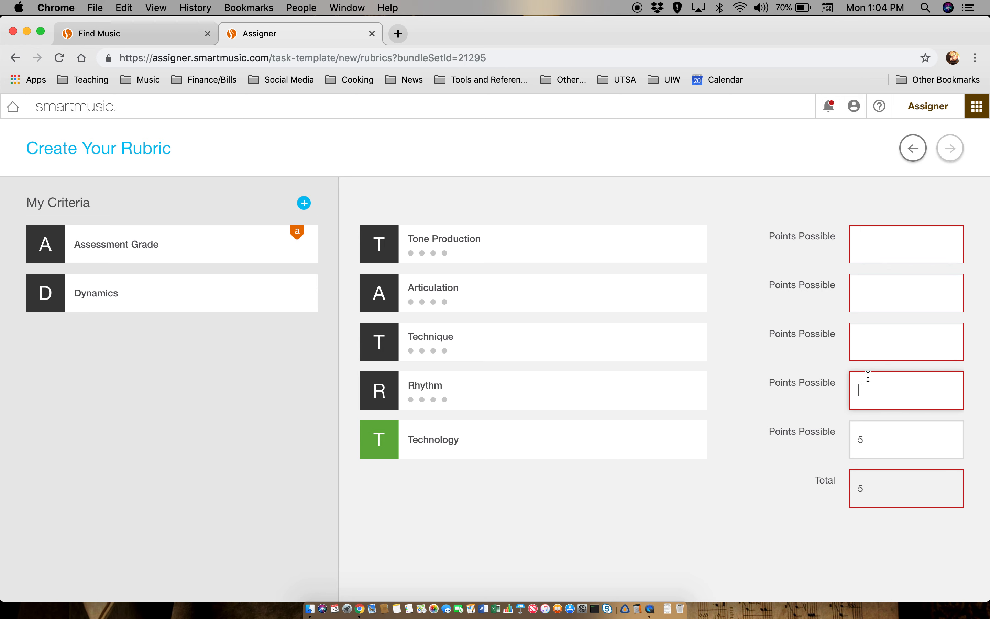
pyautogui.write('5')
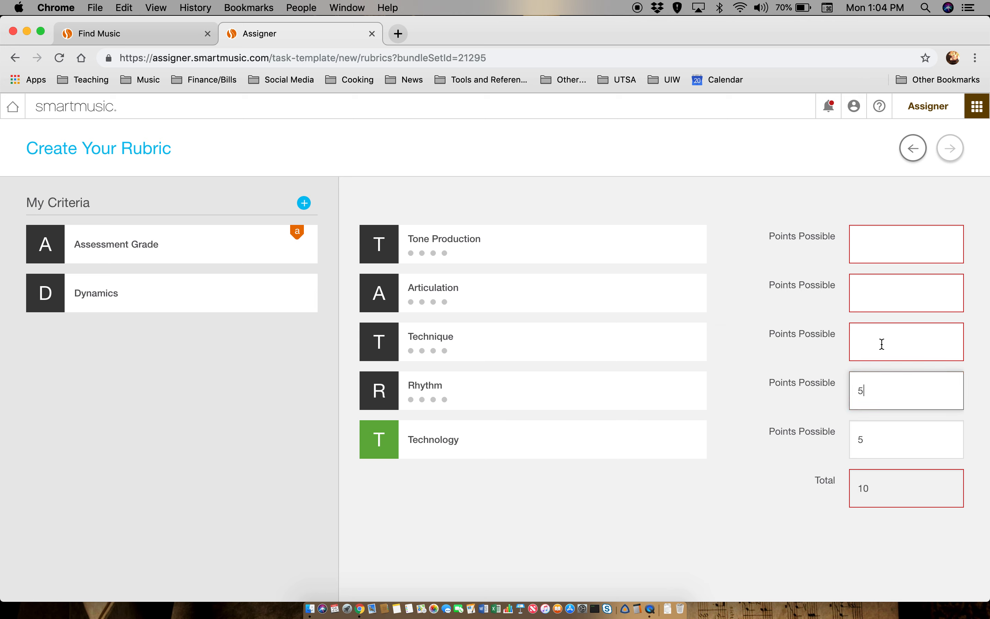
pyautogui.click(872, 348)
pyautogui.write('5')
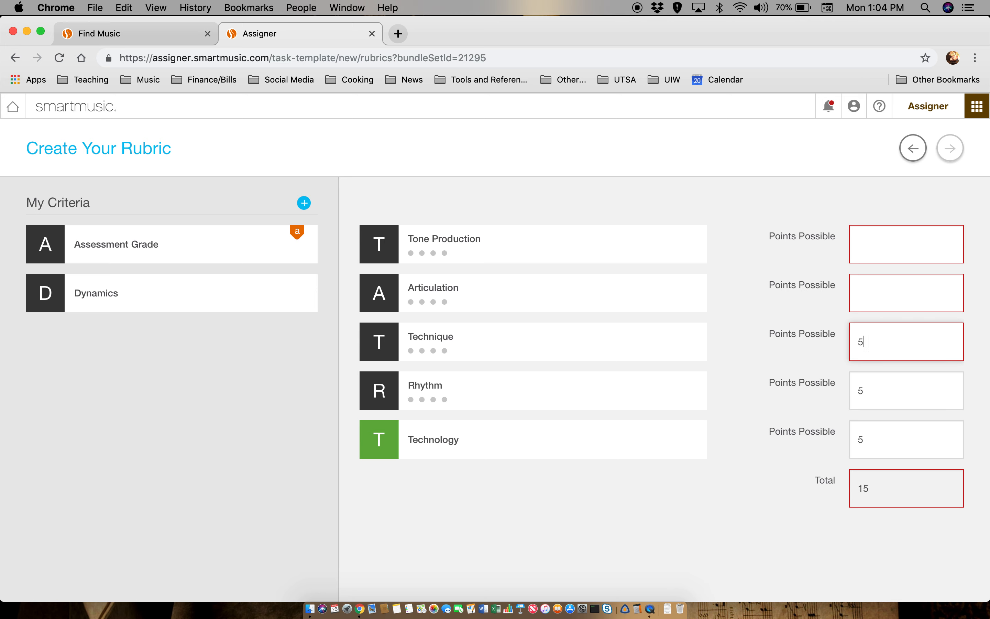
pyautogui.click(882, 297)
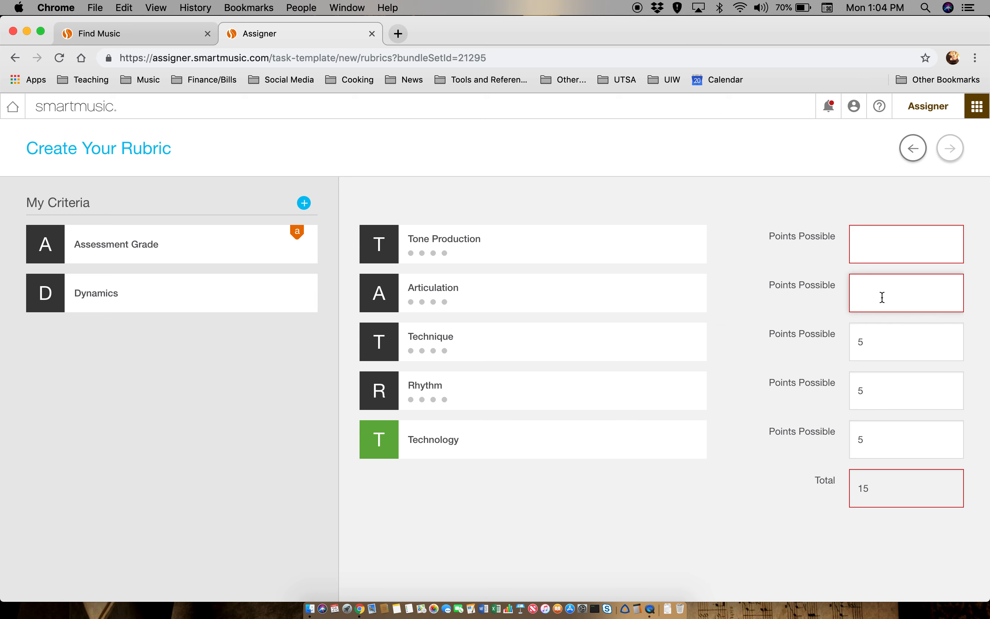
pyautogui.write('10')
pyautogui.click(878, 253)
pyautogui.write('10')
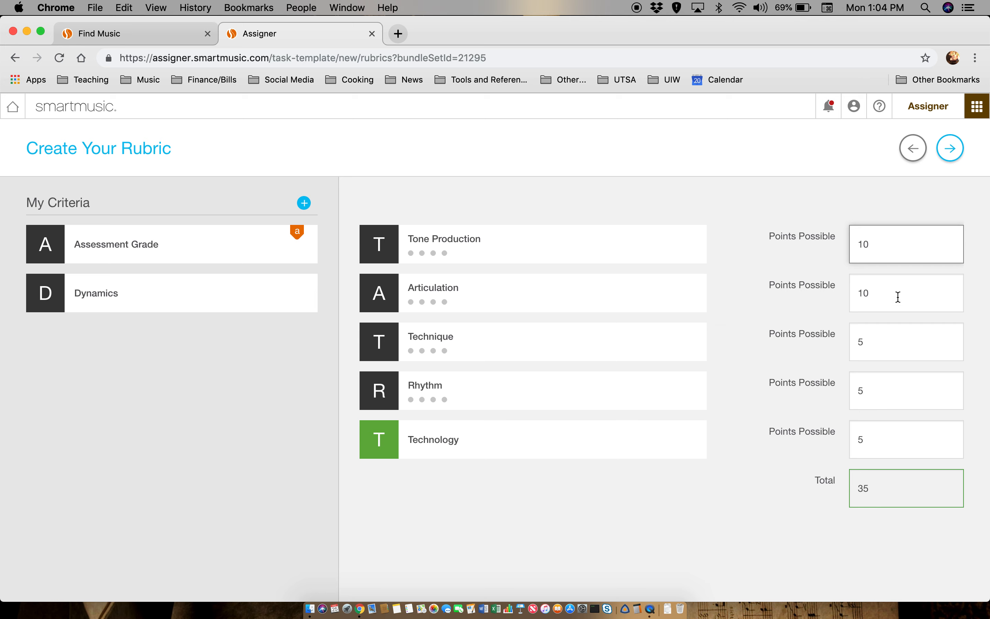
# - Change Technique to 10 so the total reads 40, and save the rubric template
pyautogui.click(873, 337)
pyautogui.press('BackSpace')
pyautogui.write('10')
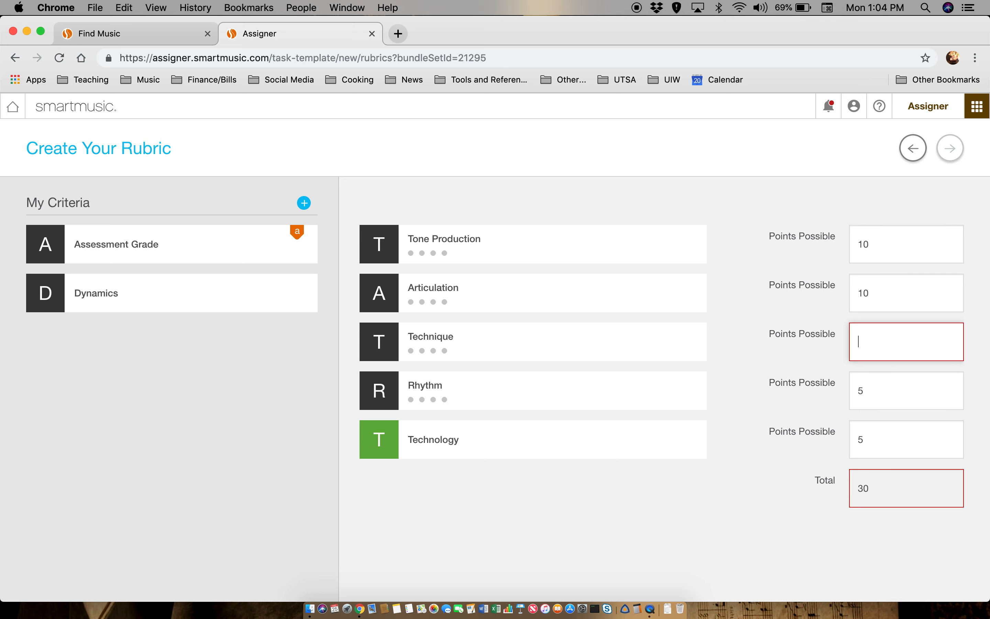
pyautogui.click(910, 436)
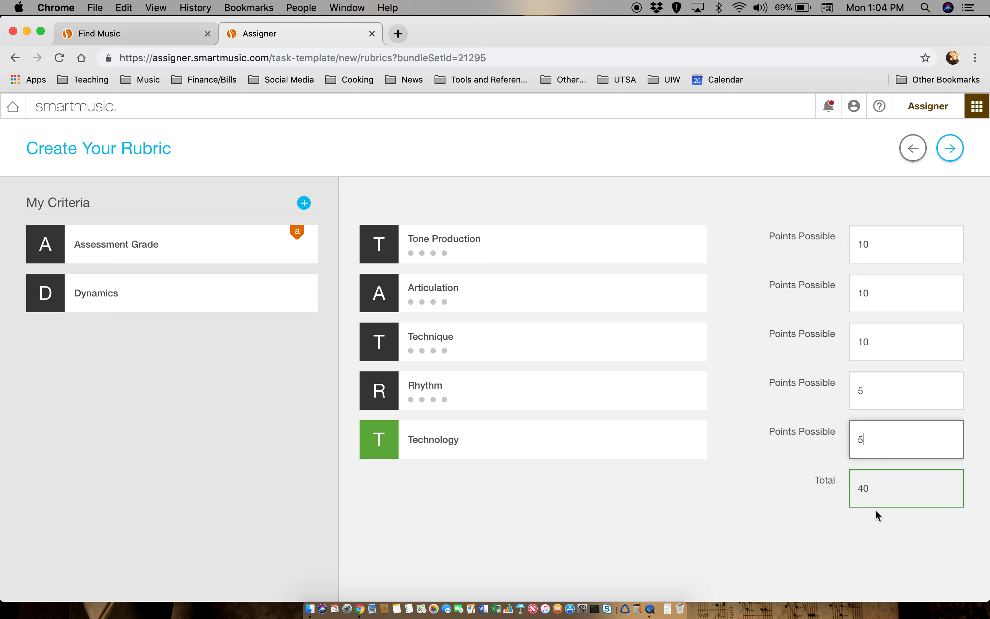
pyautogui.click(950, 149)
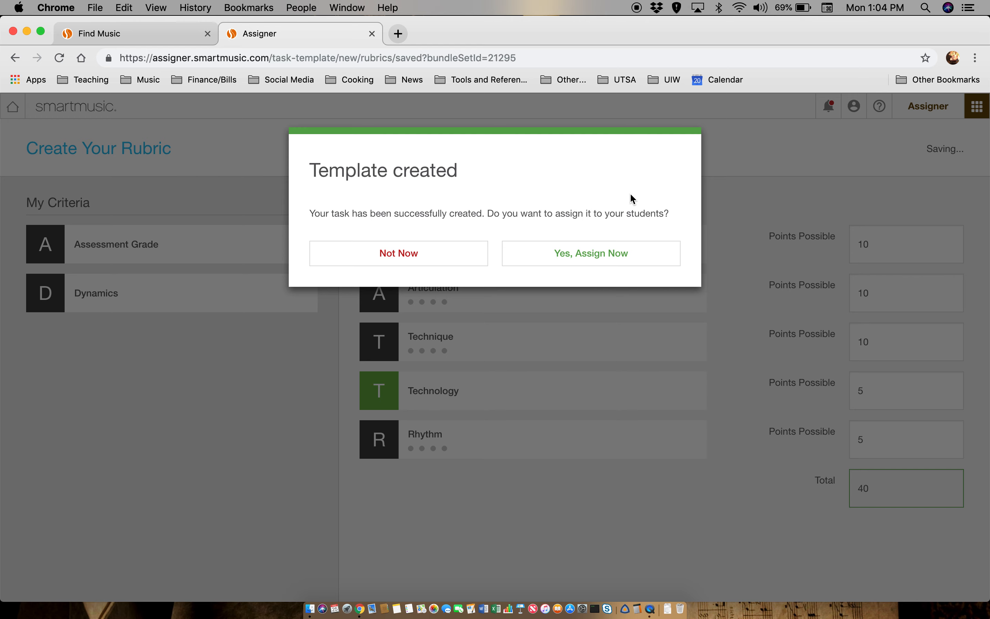
# - Choose to assign now and pick the More Slow Practice Mantra Class
pyautogui.click(613, 257)
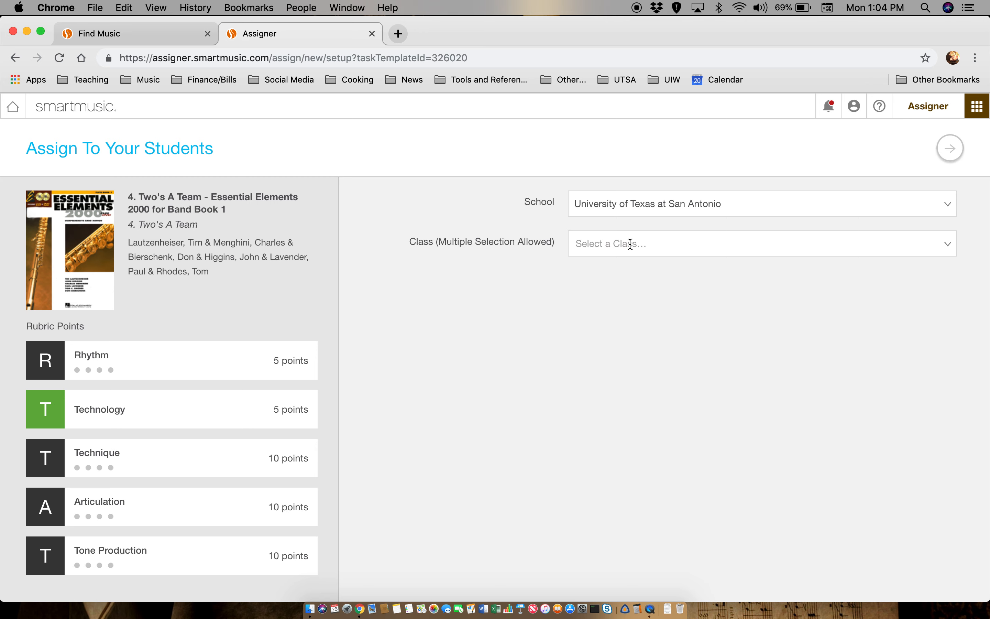
pyautogui.click(620, 249)
pyautogui.click(620, 270)
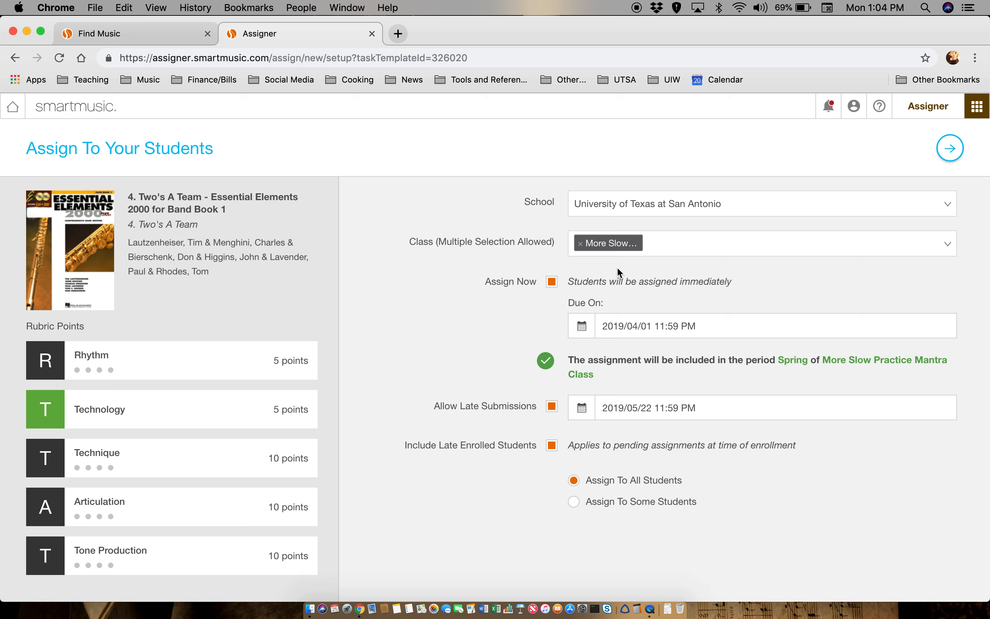
# - Set the due date to March 29, 2019 and complete the assignment
pyautogui.click(573, 326)
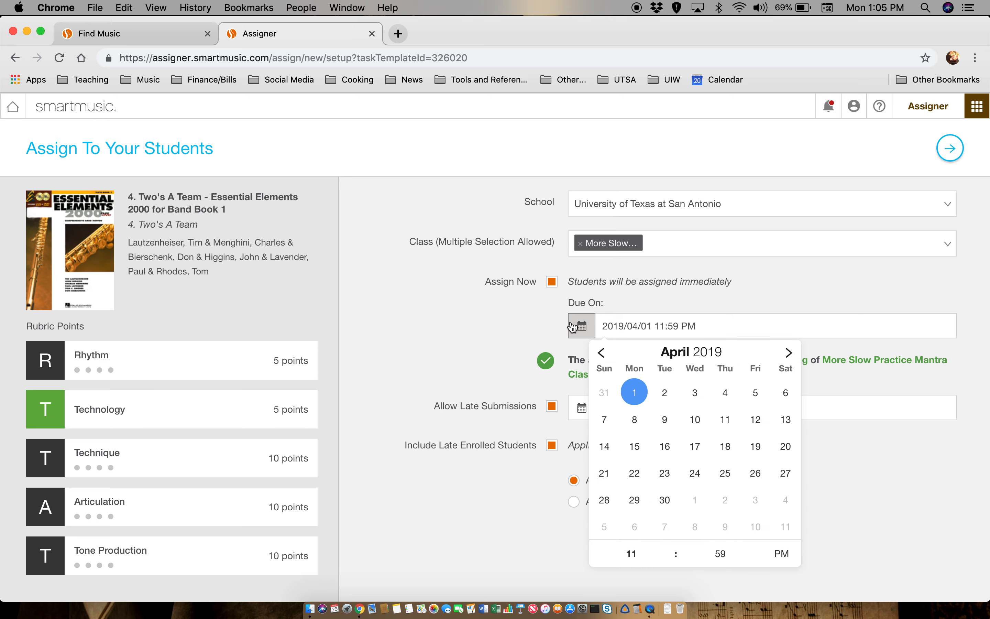
pyautogui.click(601, 352)
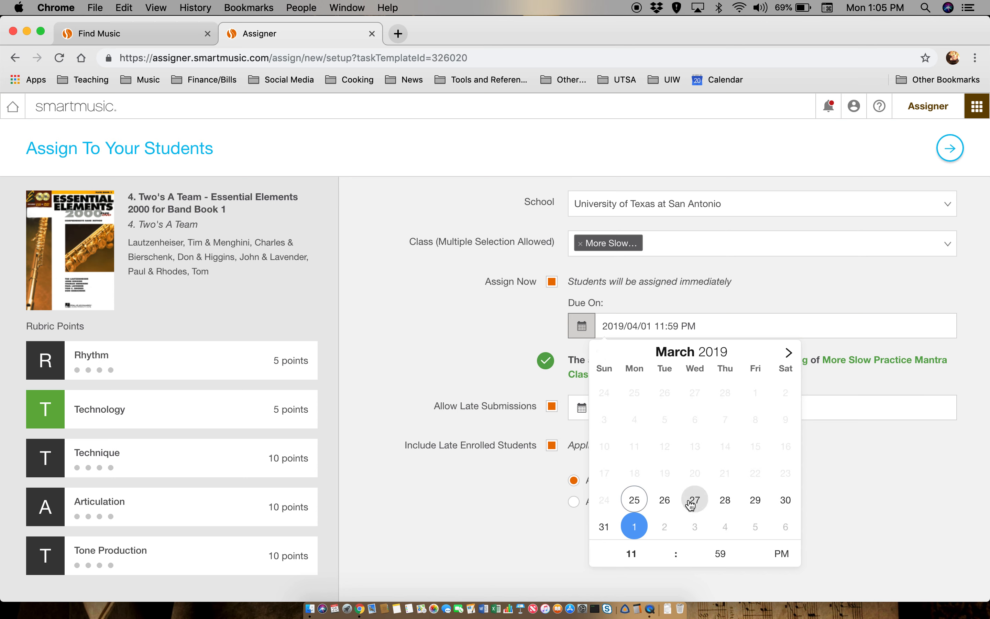
pyautogui.click(757, 499)
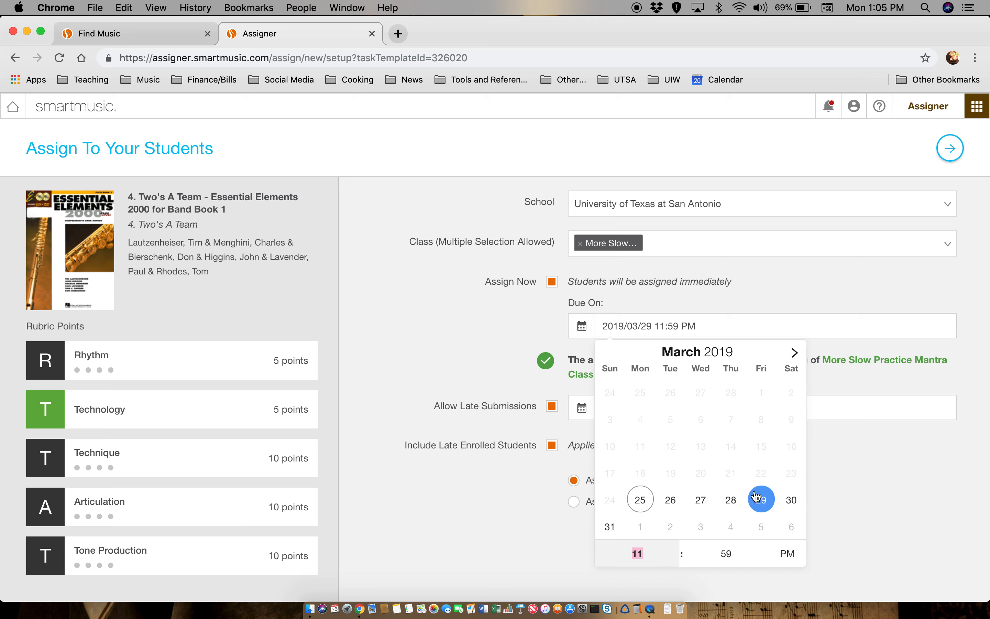
pyautogui.click(550, 315)
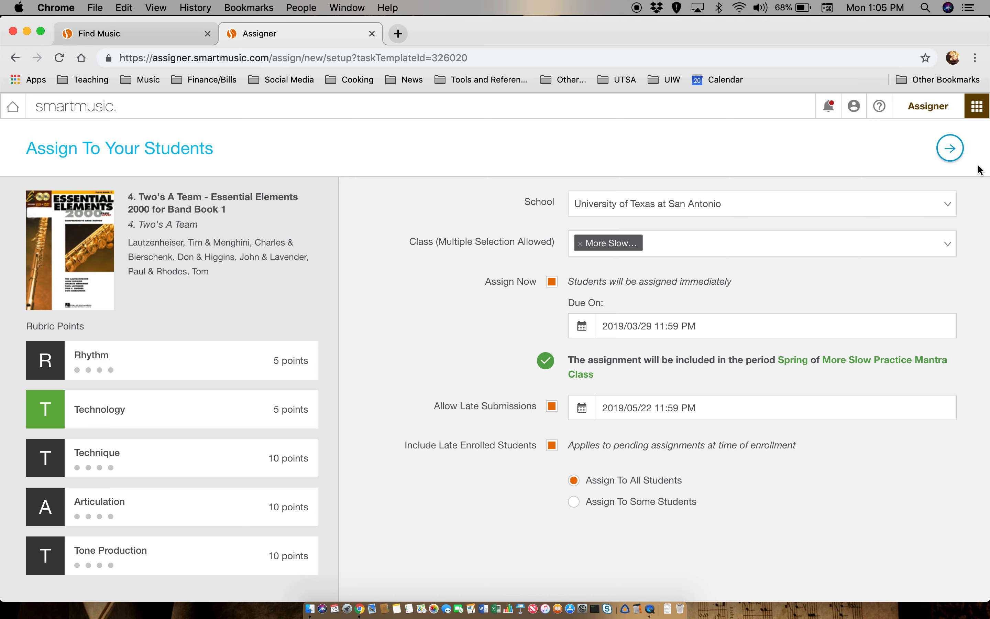
pyautogui.click(952, 148)
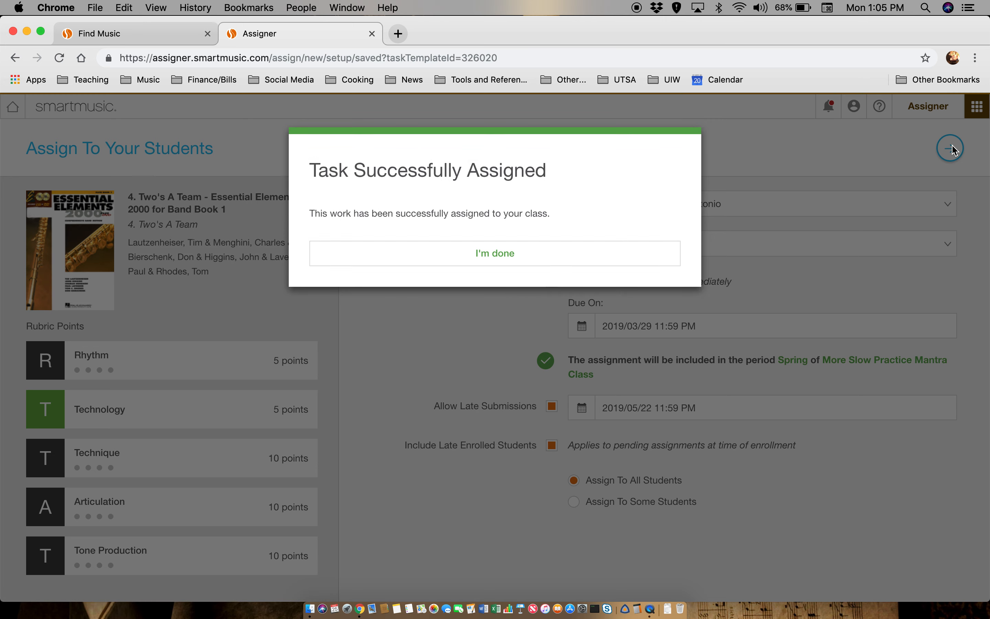
# - Dismiss the confirmation and log out of the teacher account
pyautogui.click(553, 254)
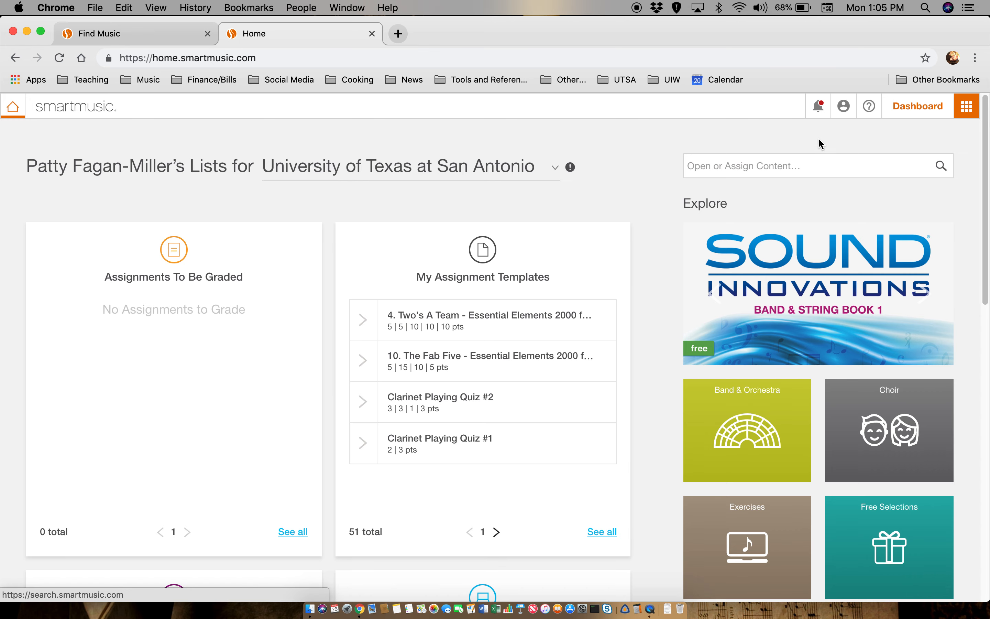
pyautogui.click(842, 117)
pyautogui.click(774, 166)
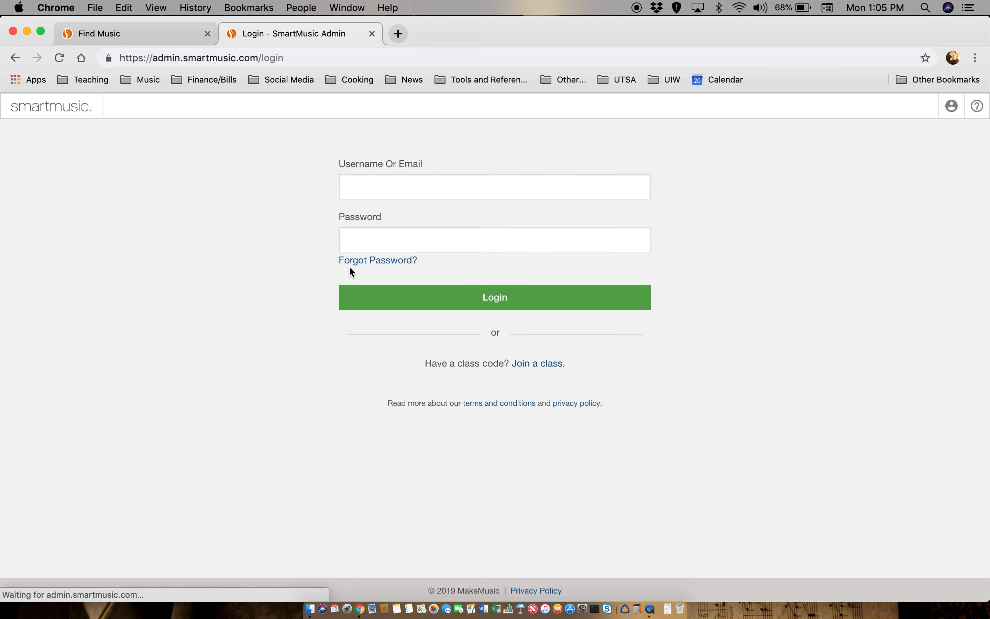
# - Log in with the student's e-mail address as the username
pyautogui.click(442, 188)
pyautogui.press('super+a')
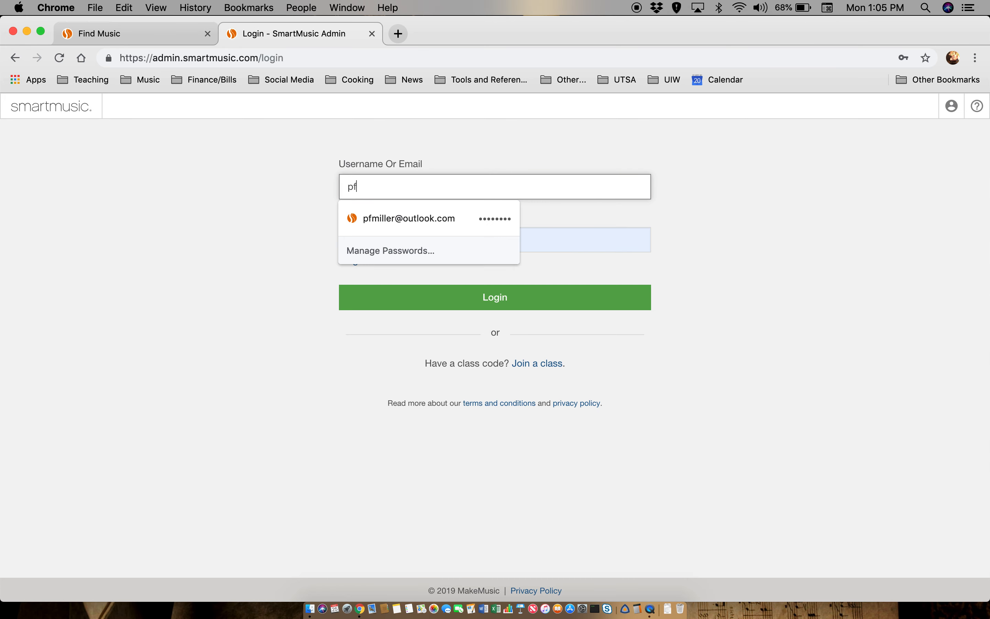
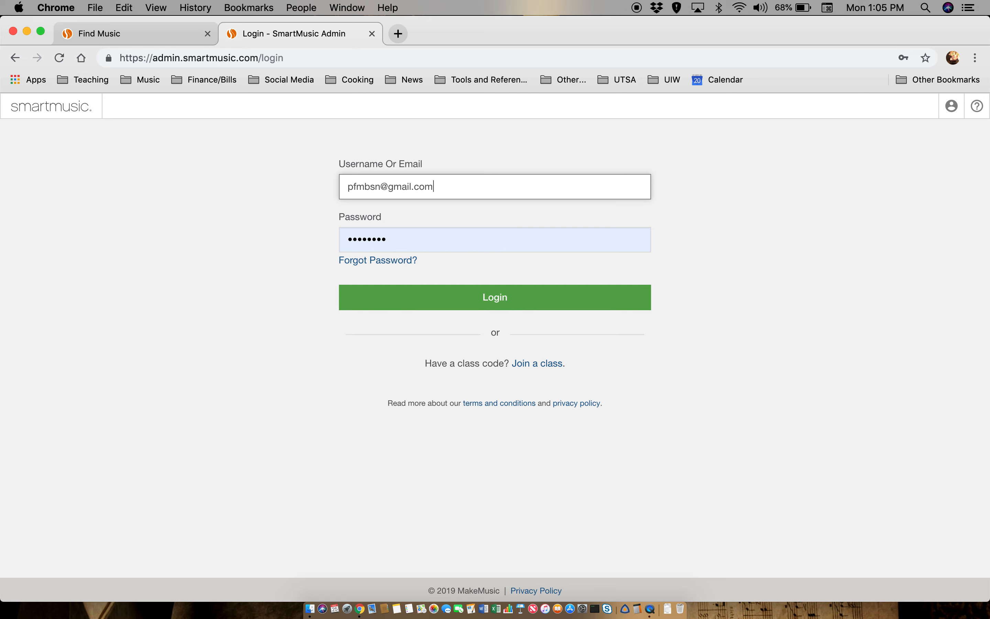
pyautogui.click(435, 307)
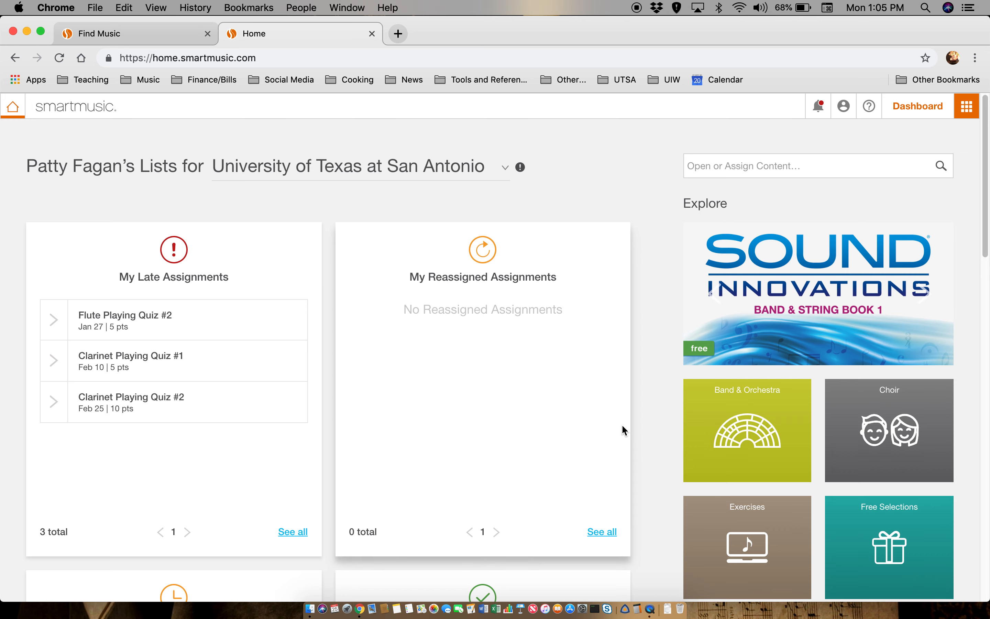
# - Start the Two's A Team assignment from My Pending Assignments
pyautogui.scroll(-1, 625, 424)
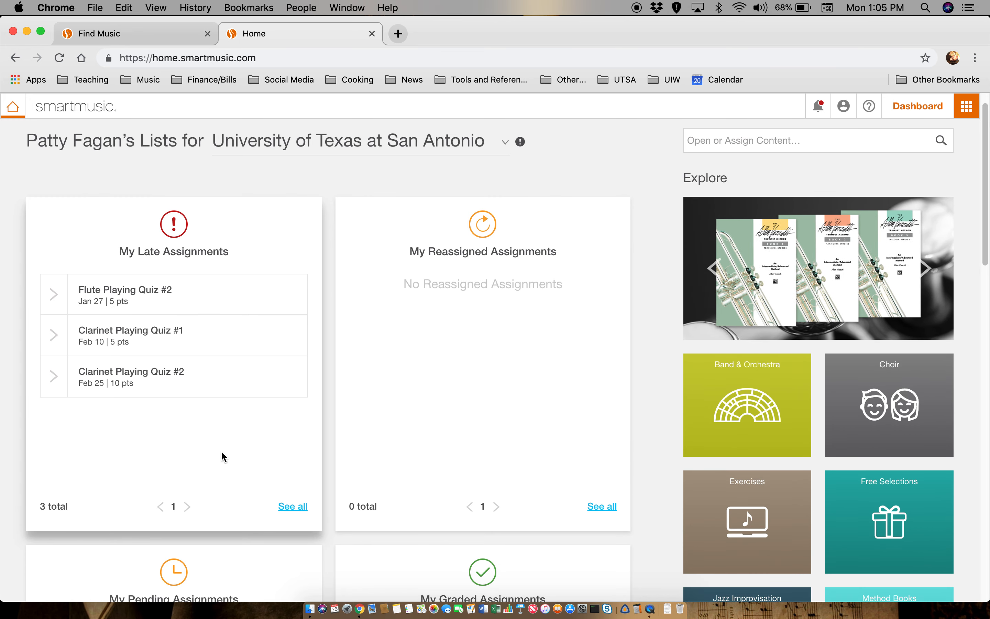
pyautogui.scroll(-5, 221, 450)
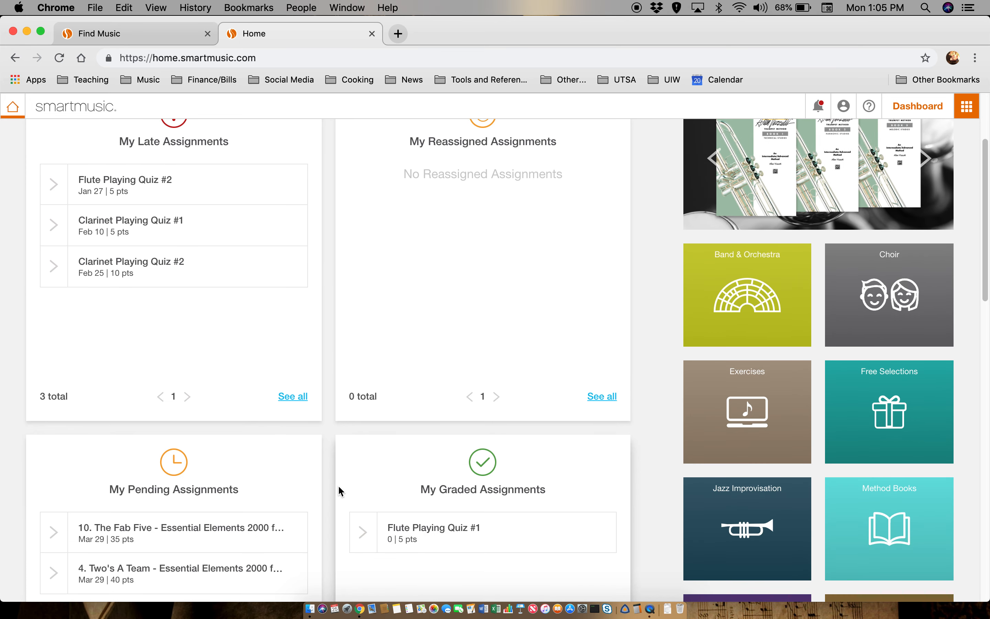
pyautogui.scroll(-1, 338, 485)
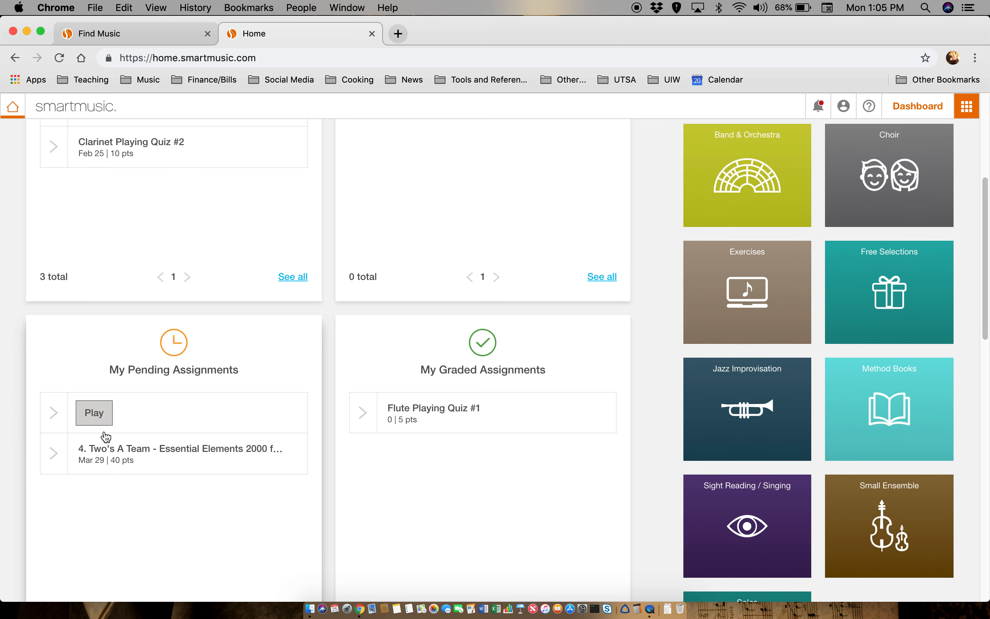
pyautogui.moveTo(99, 464)
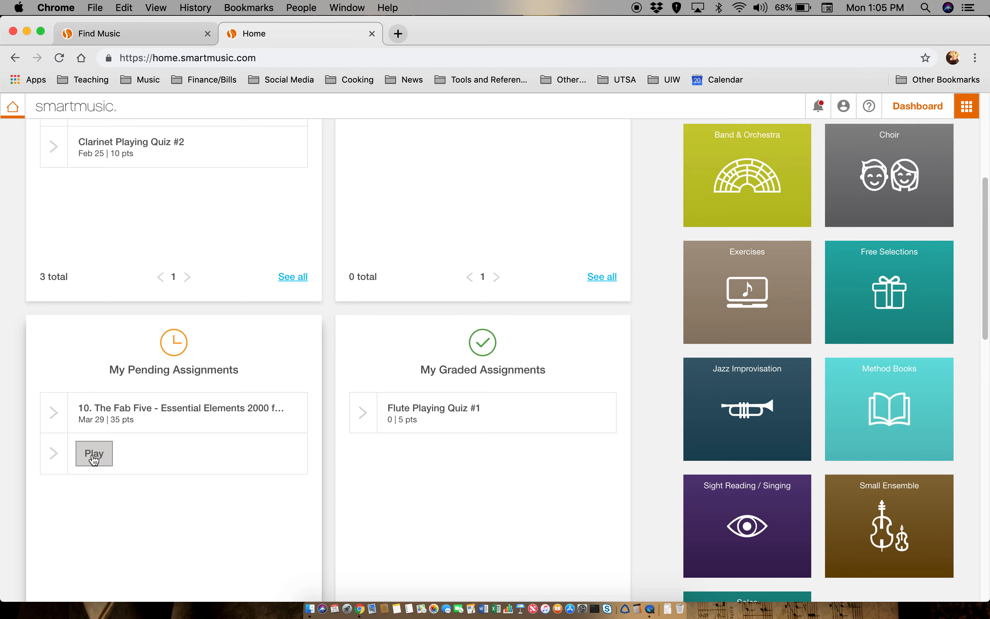
pyautogui.click(95, 458)
# - Pick Eb Alto Saxophone as the part and open the assignment
pyautogui.click(520, 242)
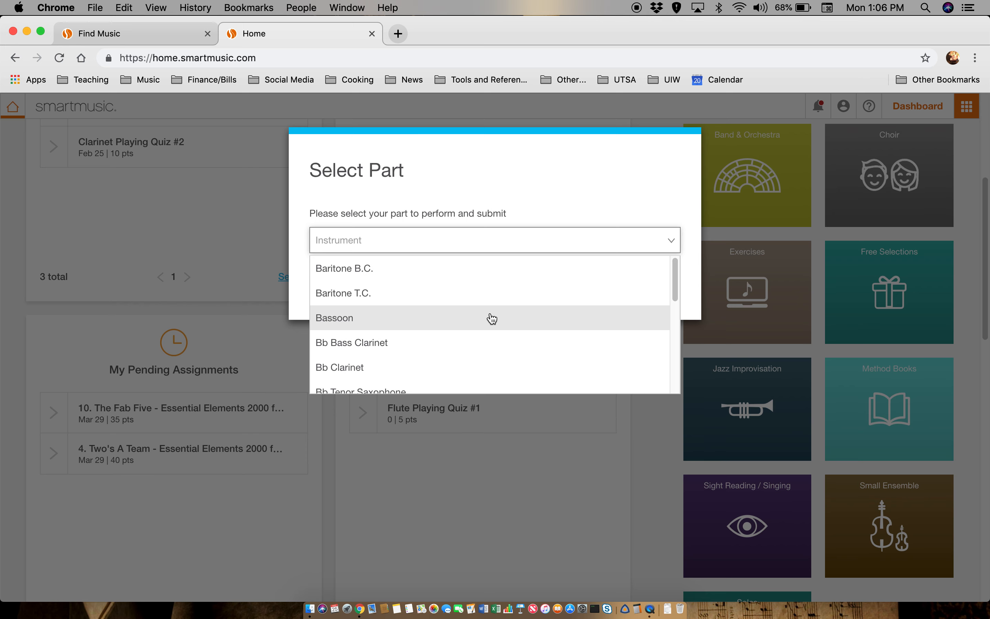
pyautogui.scroll(-4, 490, 317)
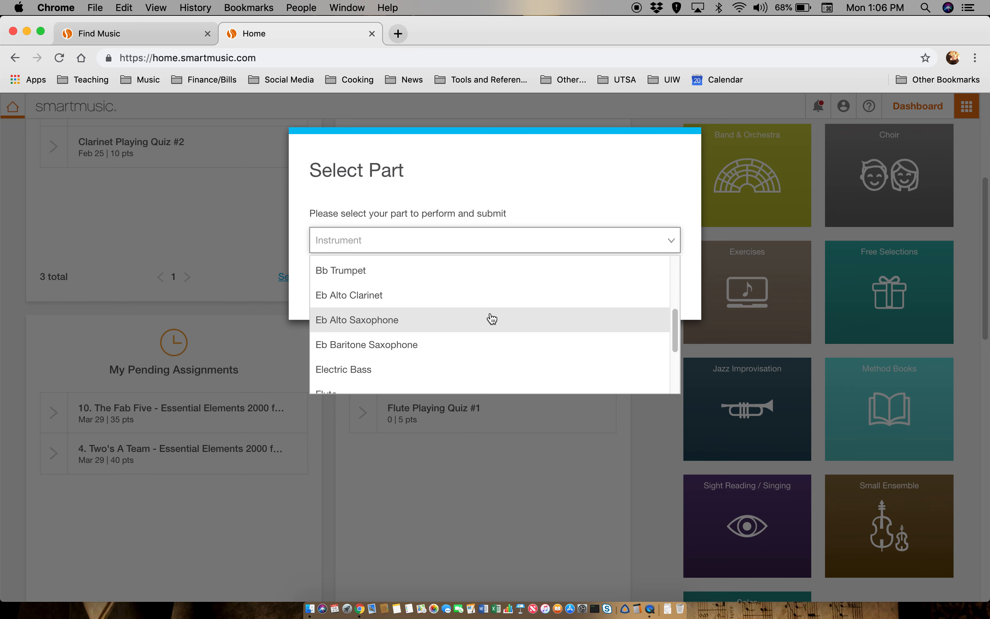
pyautogui.click(424, 319)
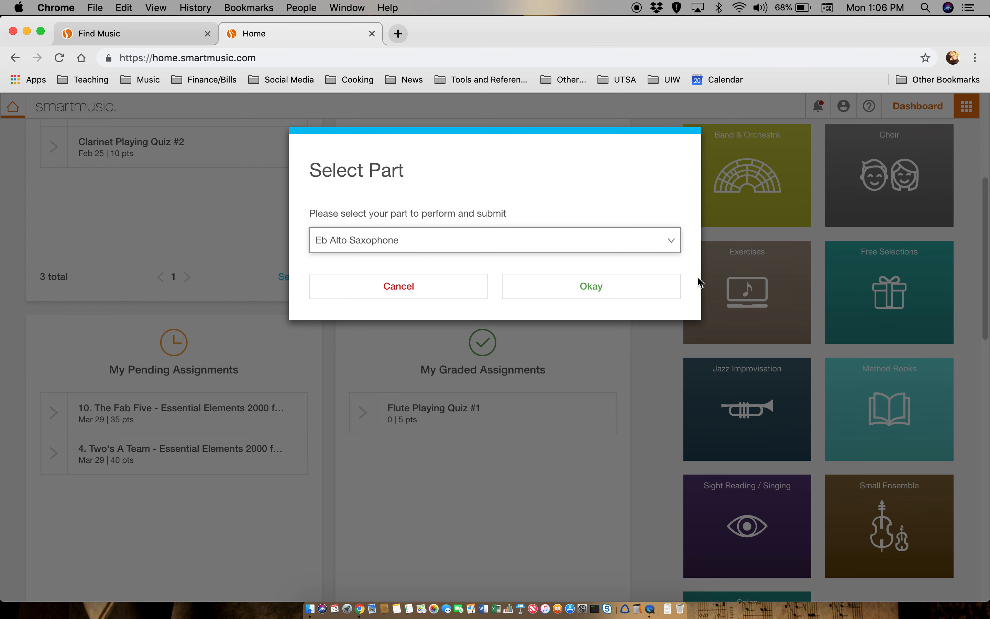
pyautogui.click(626, 294)
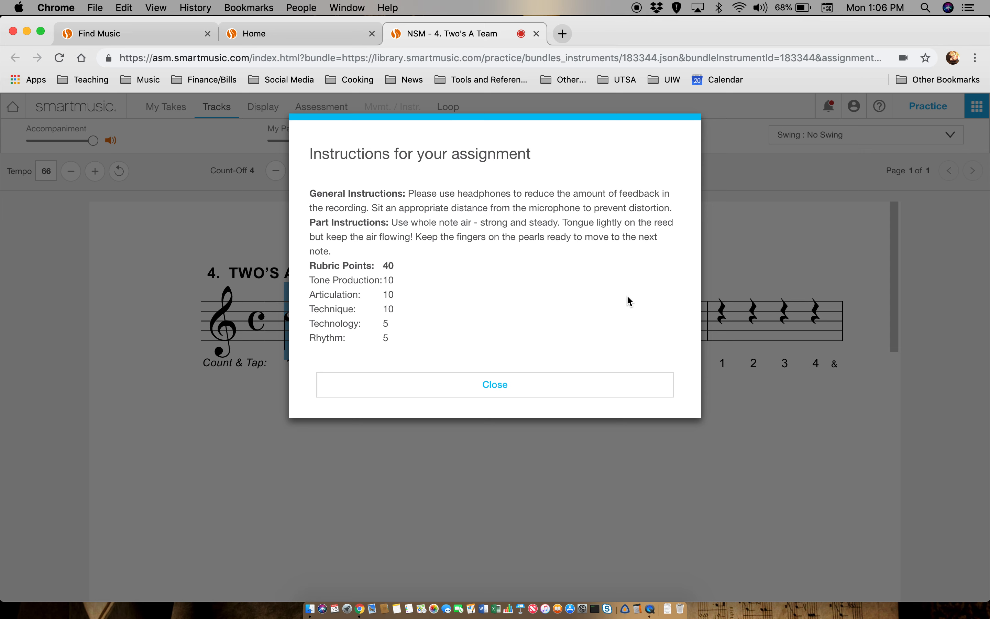
# - Close the assignment instructions to reveal the Two's A Team score at tempo 66
pyautogui.click(475, 388)
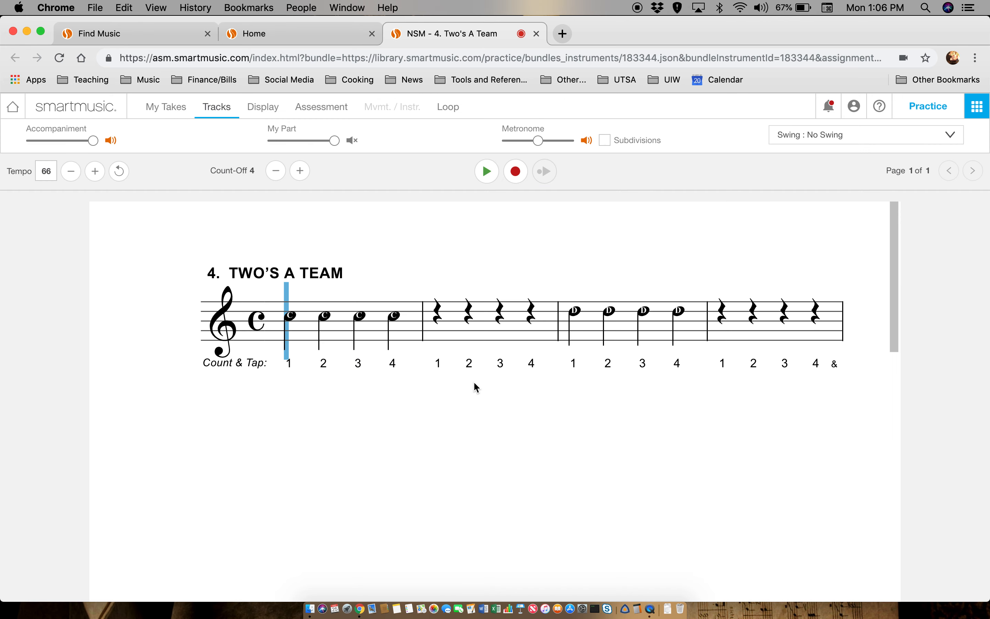